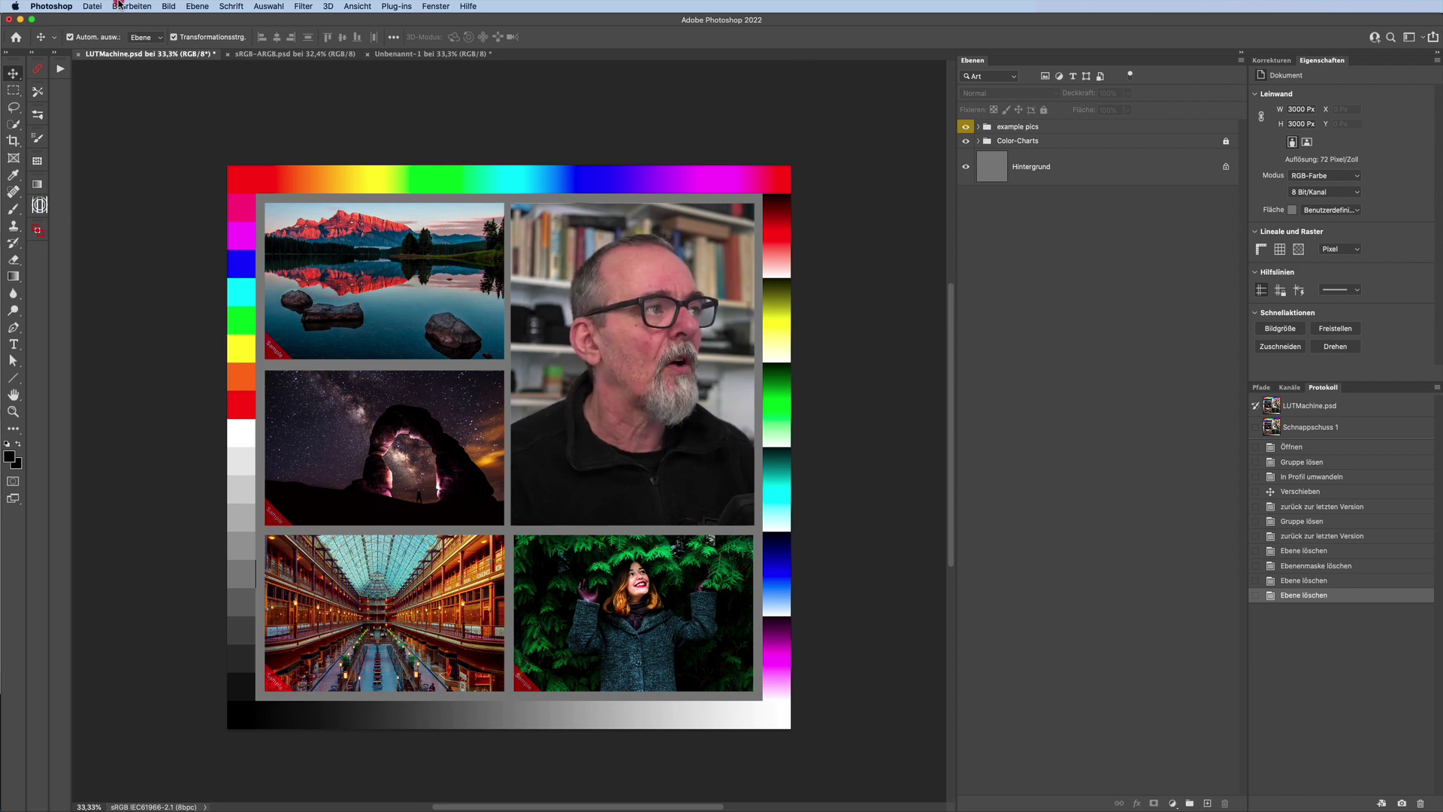
Step: Open the Bearbeiten (Edit) menu over the LUTMachine collage
{"action": "left_click", "coordinate": [131, 6]}
Step: Keep Adobe RGB (1998) as the RGB working space in Farbeinstellungen and apply
{"action": "left_click", "coordinate": [223, 412]}
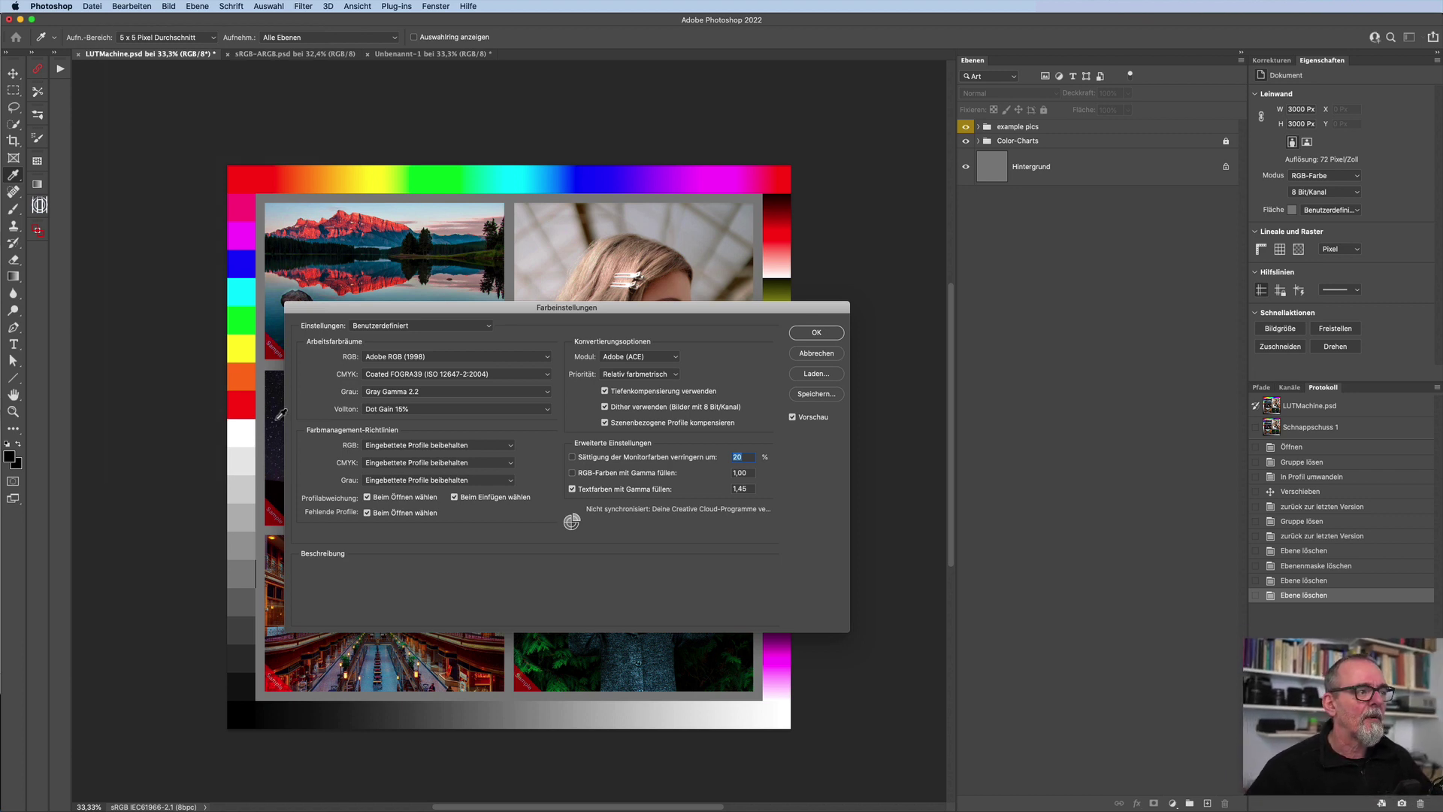
{"action": "mouse_move", "coordinate": [452, 356]}
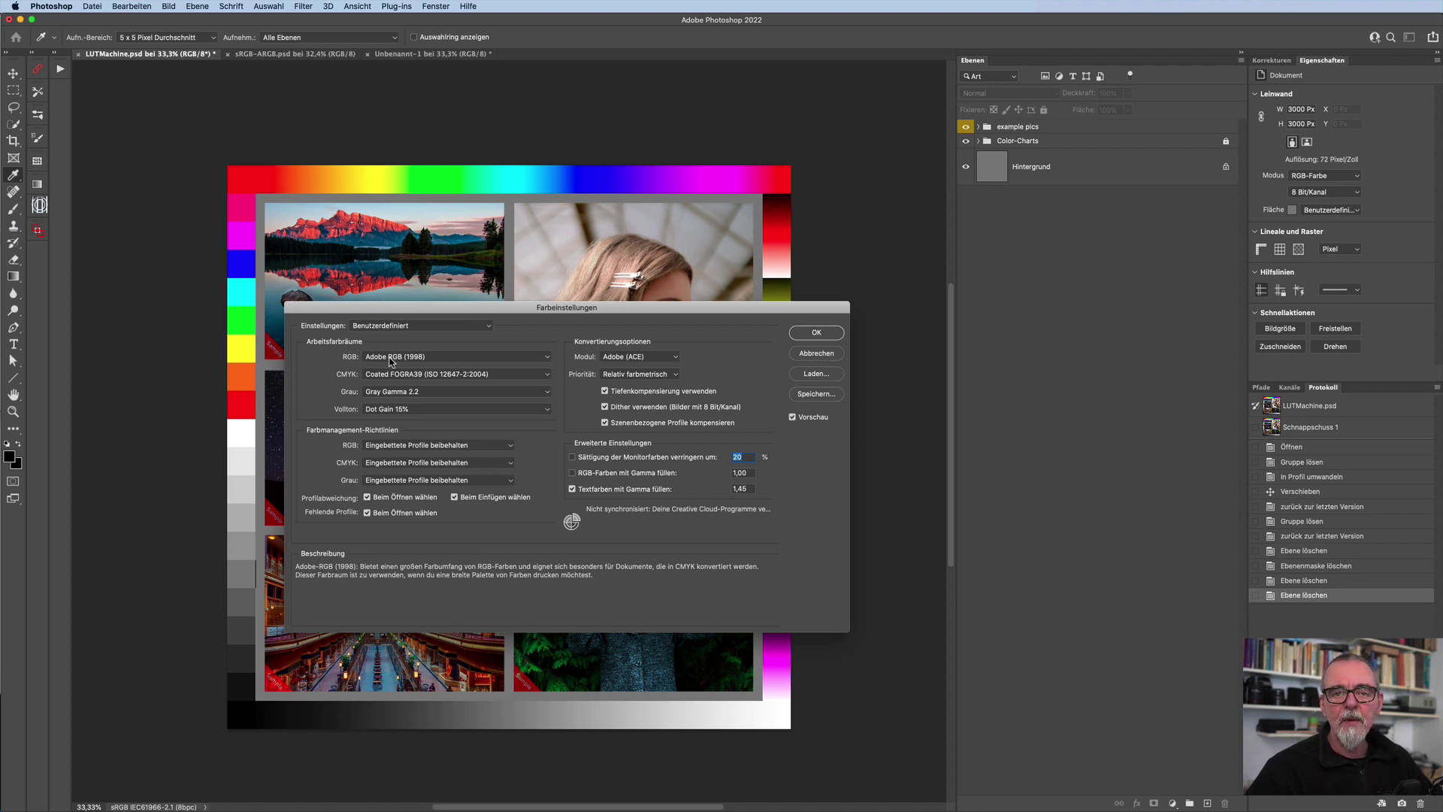
{"action": "left_click", "coordinate": [390, 361]}
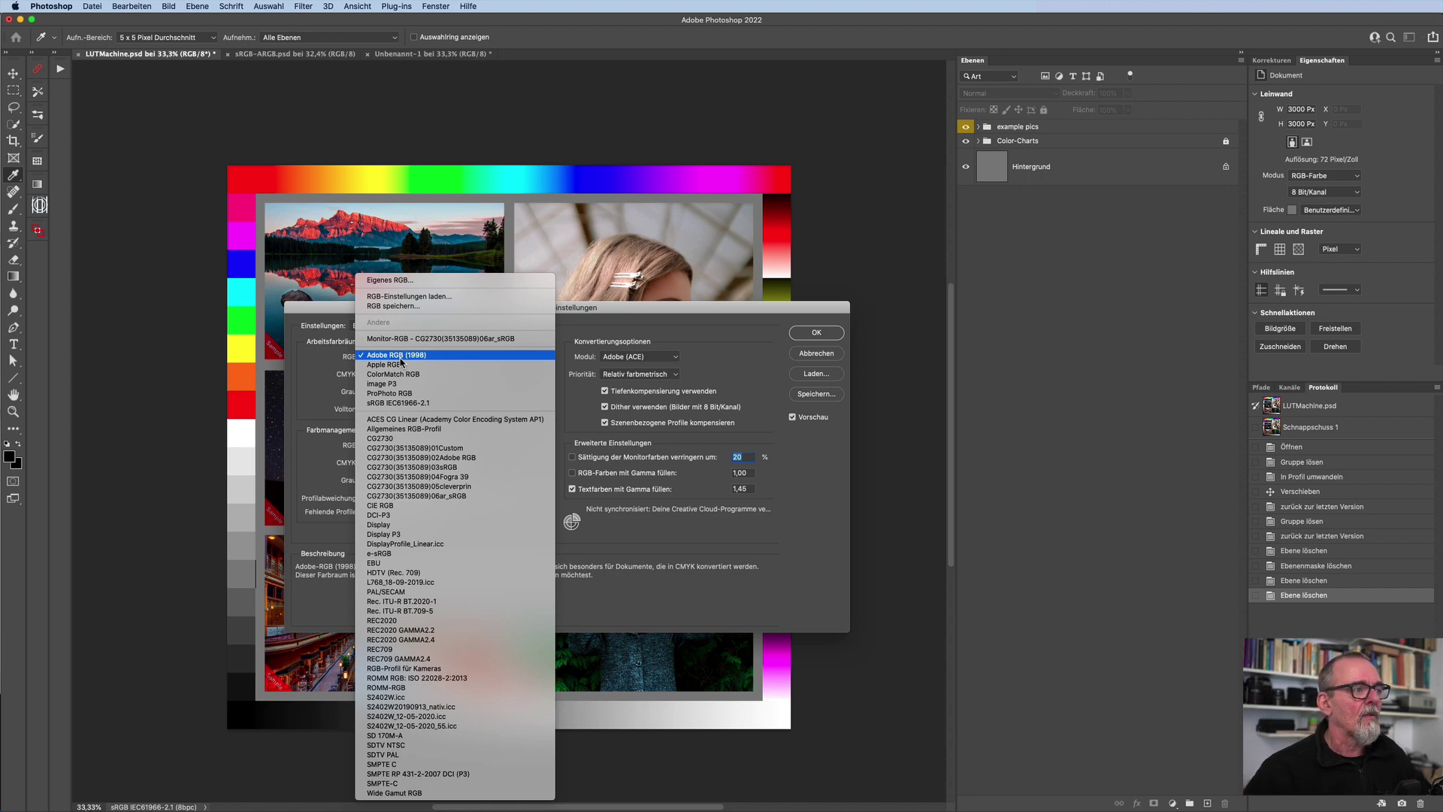
{"action": "left_click", "coordinate": [400, 358]}
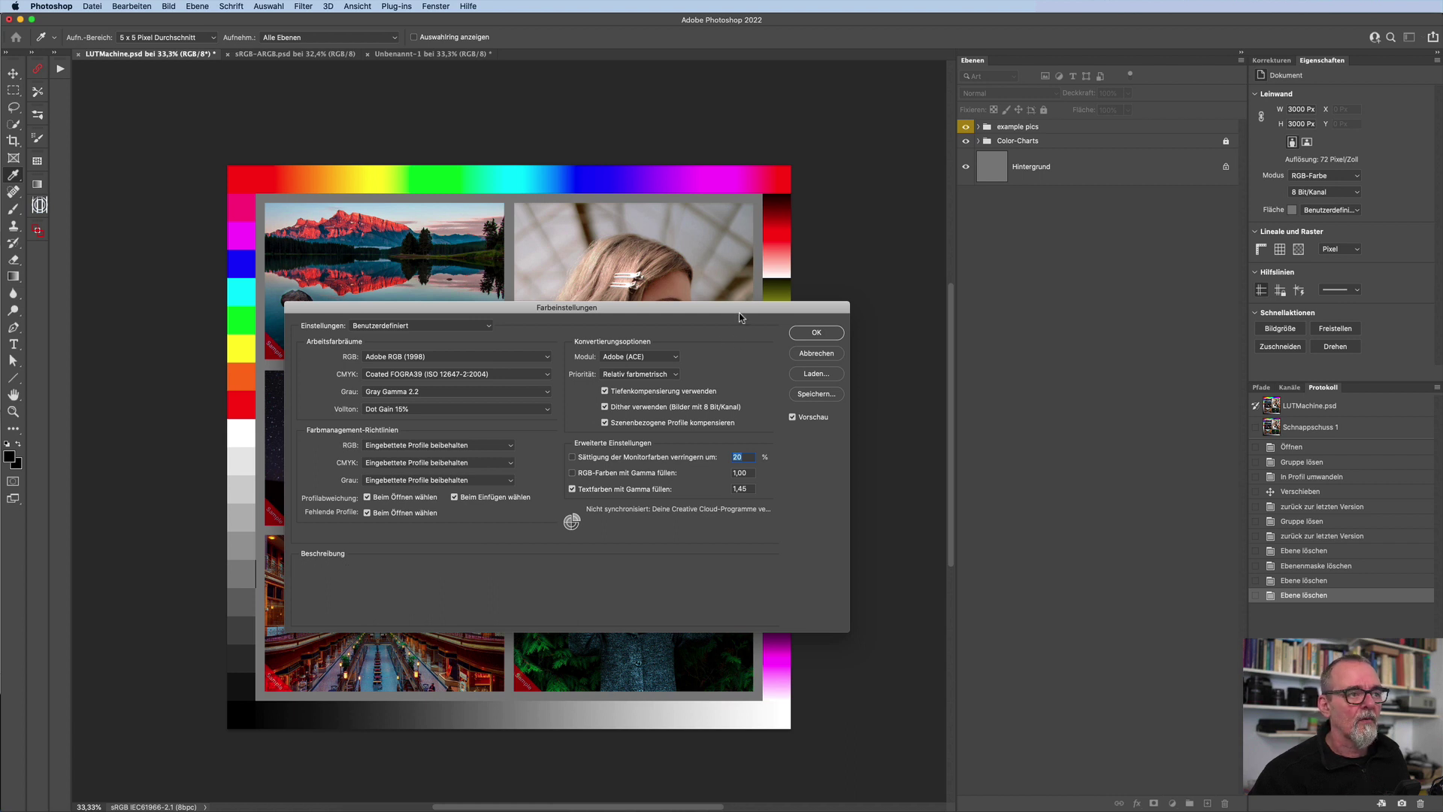
{"action": "left_click", "coordinate": [817, 332]}
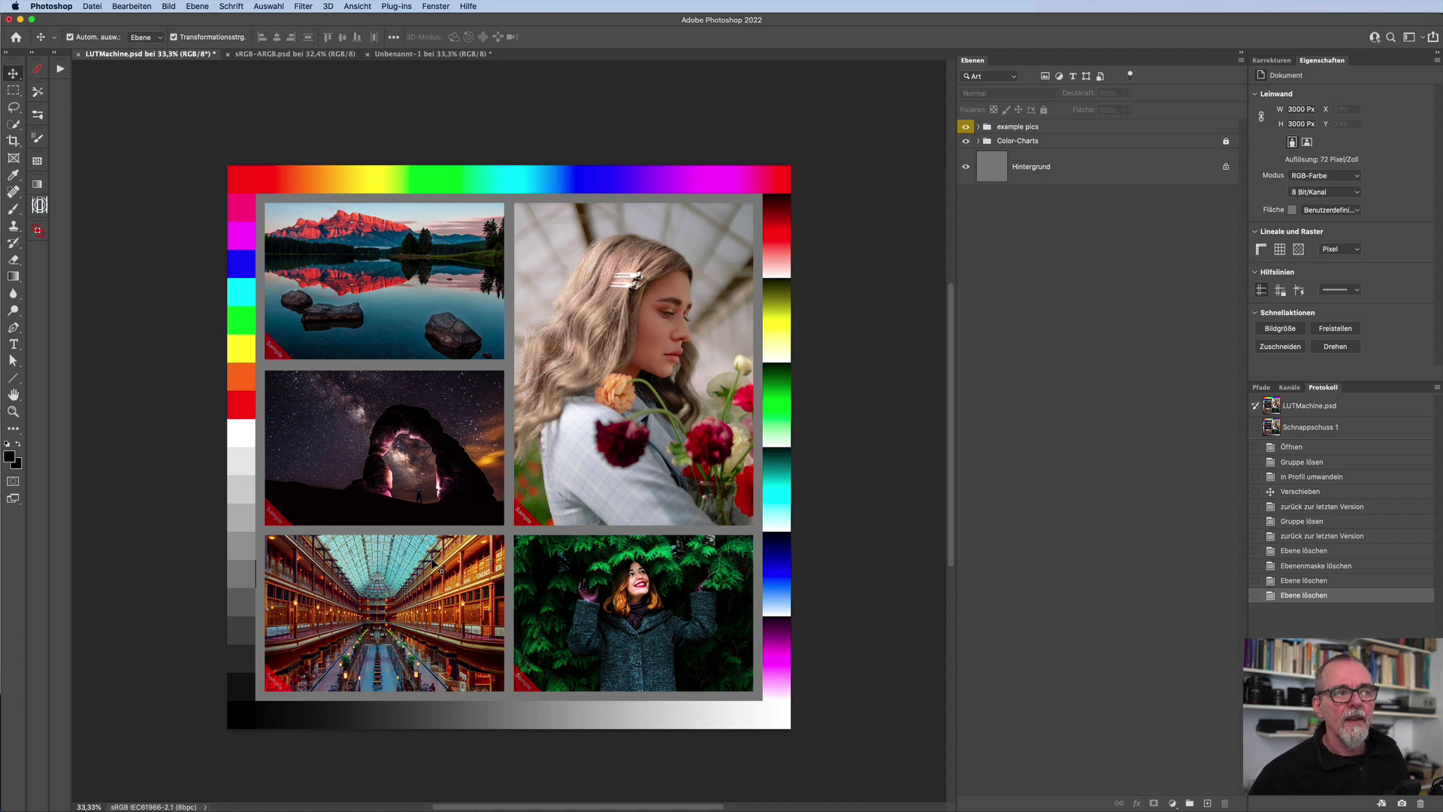
Step: Select the Sample portrait, view the blank Unbenannt-1 document, then return to LUTMachine.psd
{"action": "left_click", "coordinate": [659, 355]}
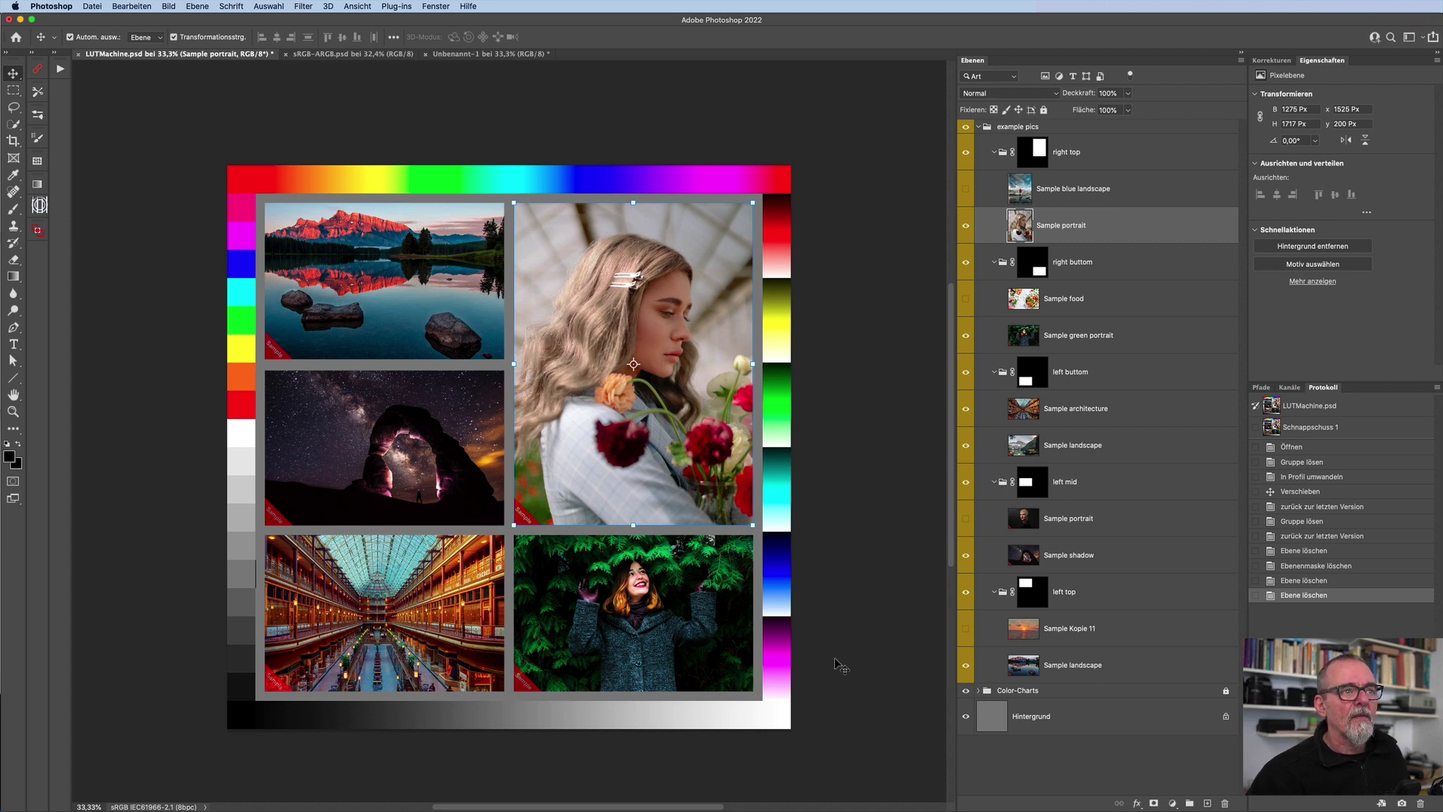
{"action": "left_click", "coordinate": [507, 57]}
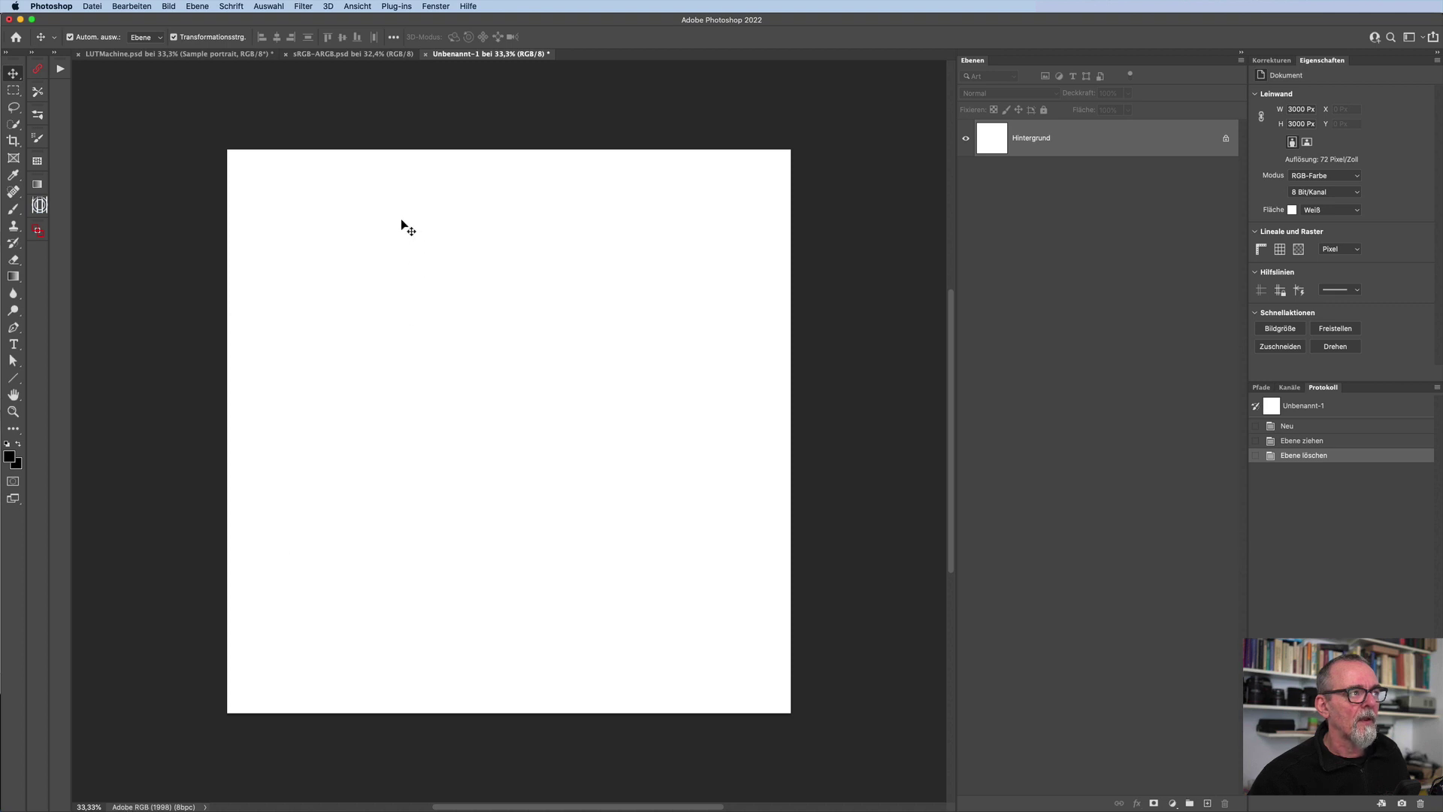
{"action": "left_click", "coordinate": [182, 56]}
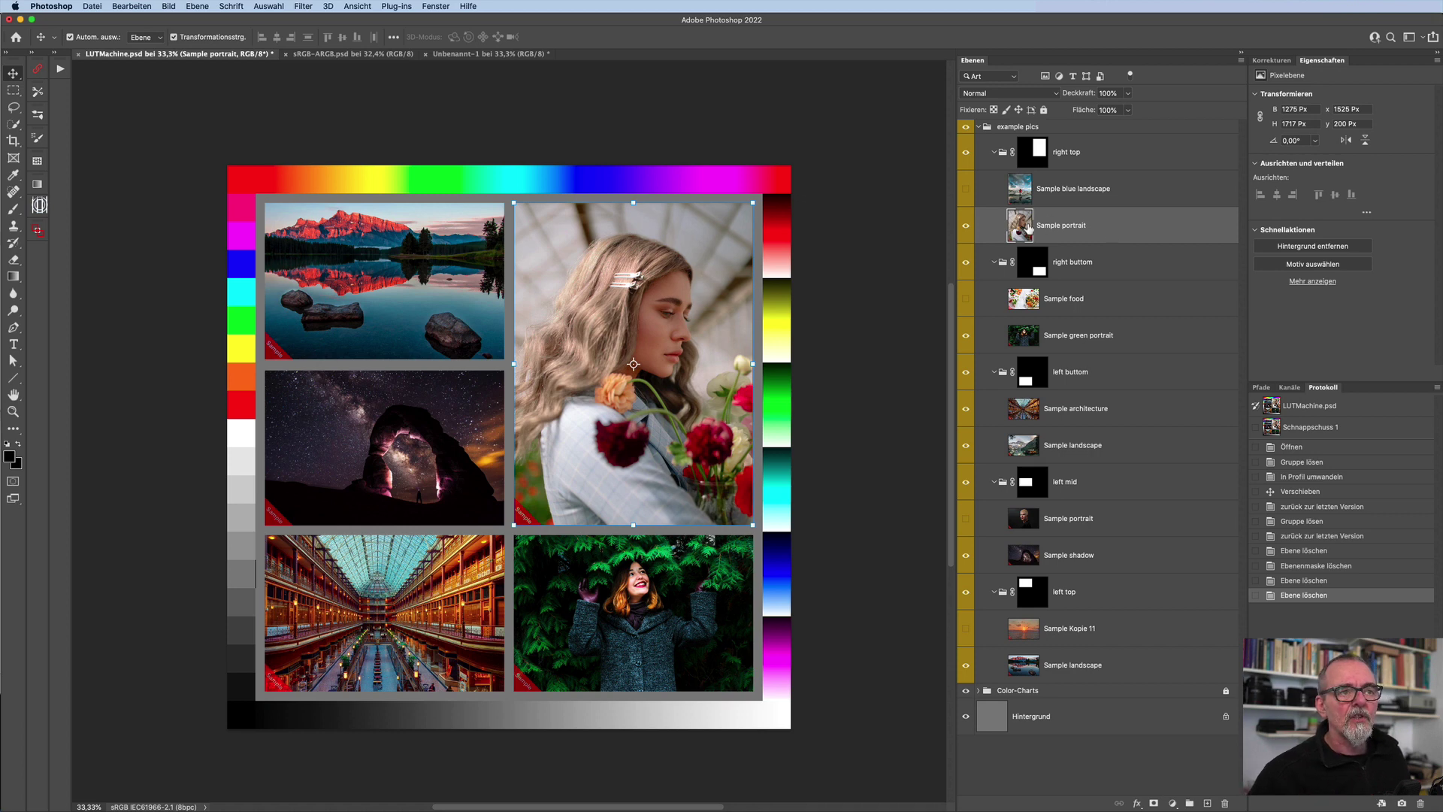
Step: Duplicate the Sample portrait layer into the Unbenannt-1 document with Ebene duplizieren
{"action": "right_click", "coordinate": [1133, 230]}
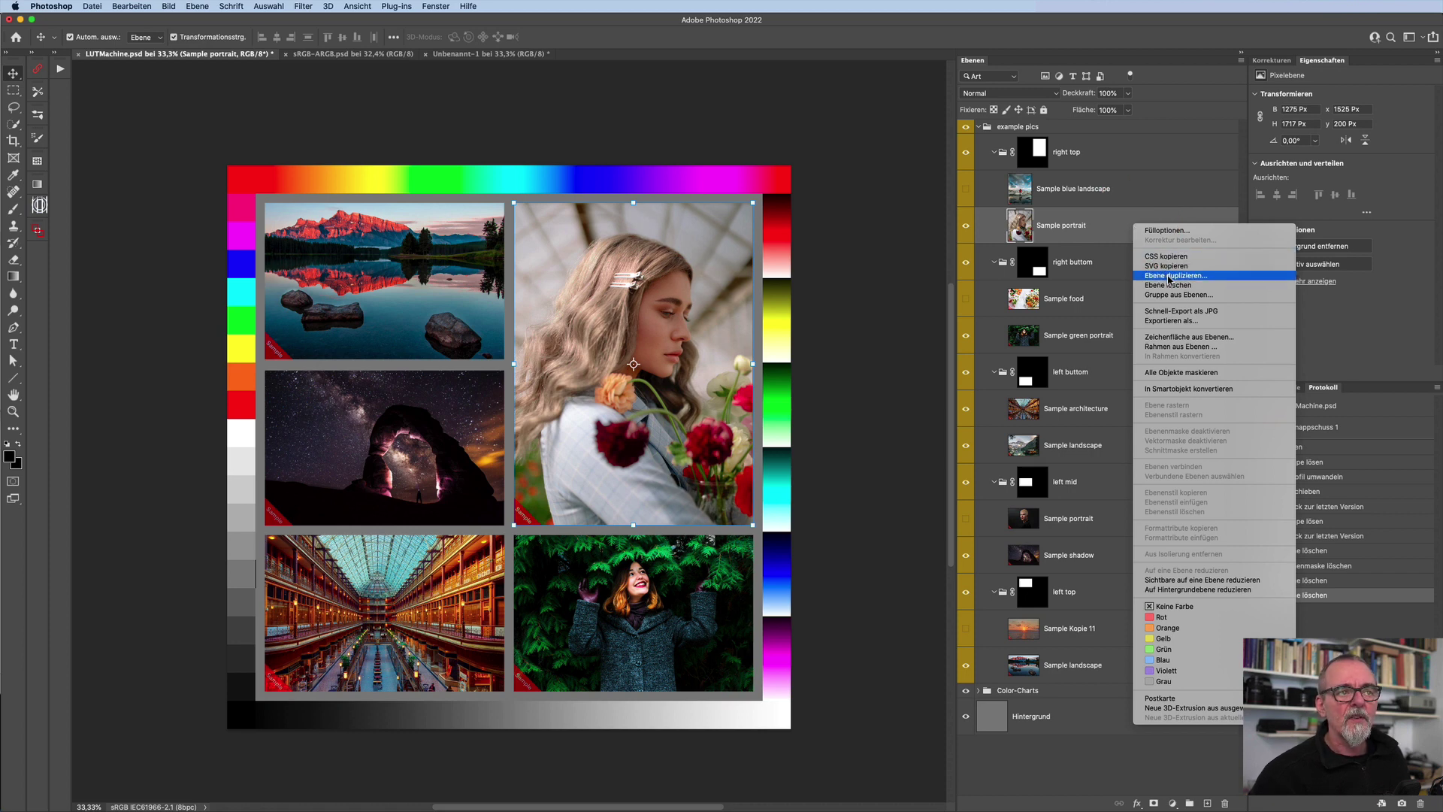
{"action": "left_click", "coordinate": [1169, 277]}
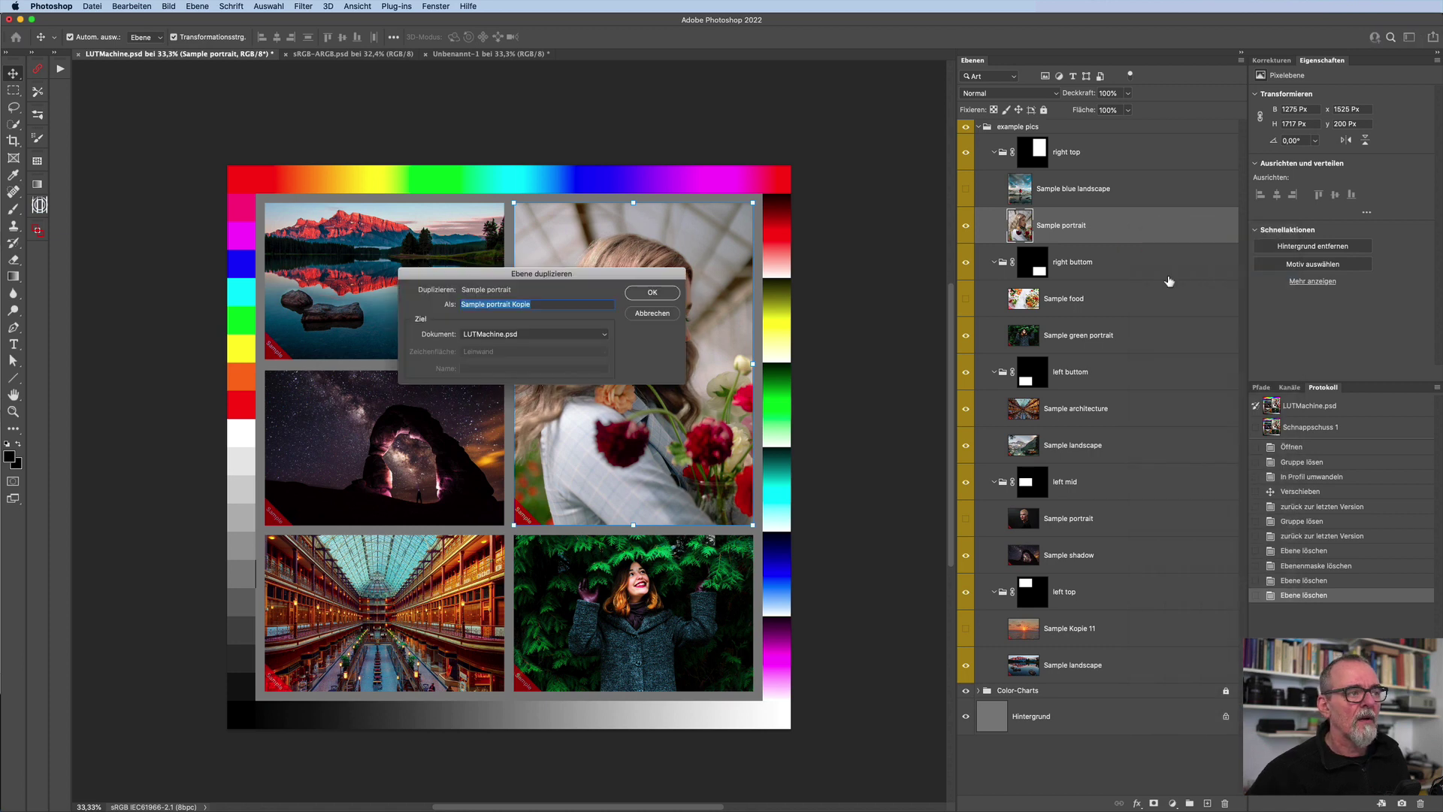
{"action": "left_click", "coordinate": [540, 336]}
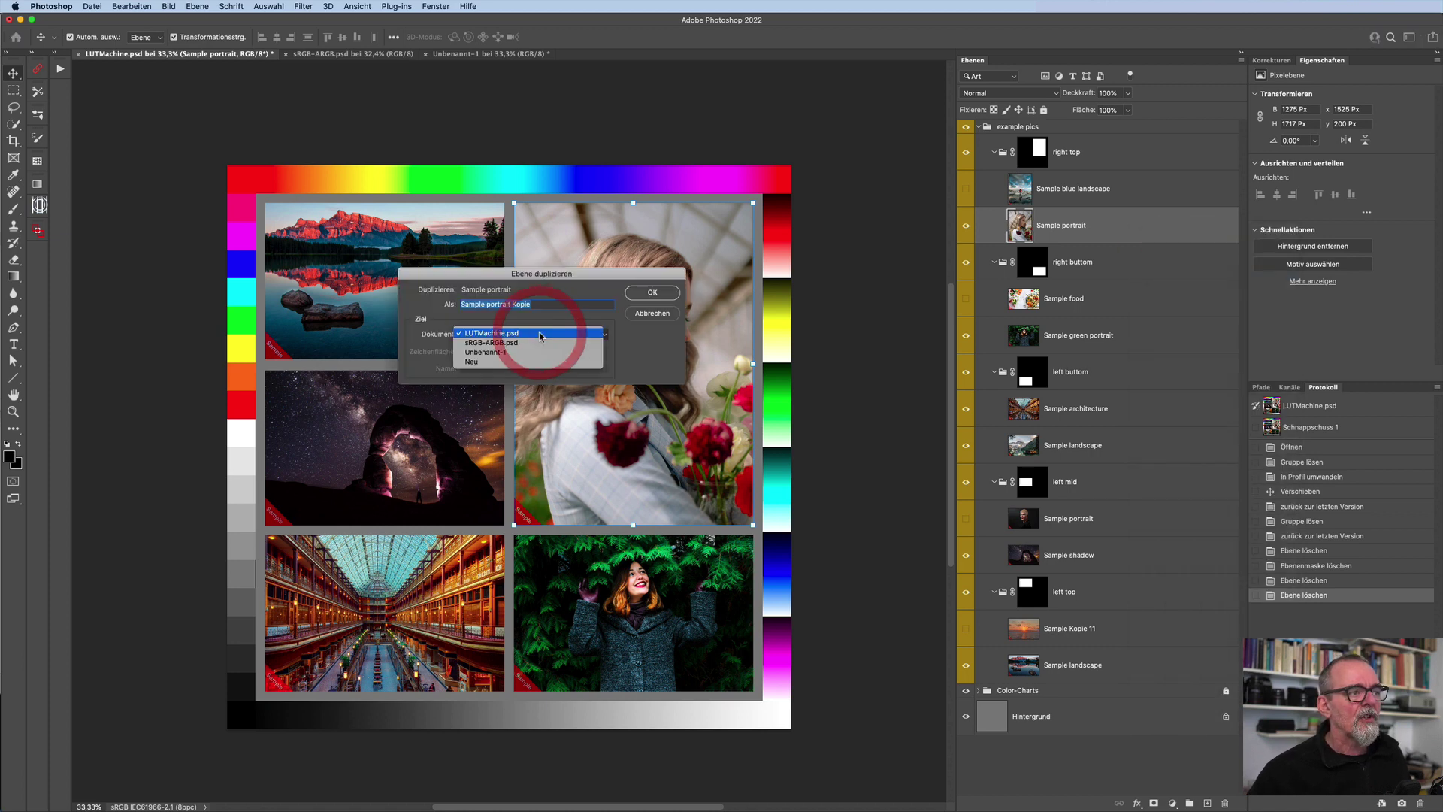
{"action": "left_click", "coordinate": [531, 355]}
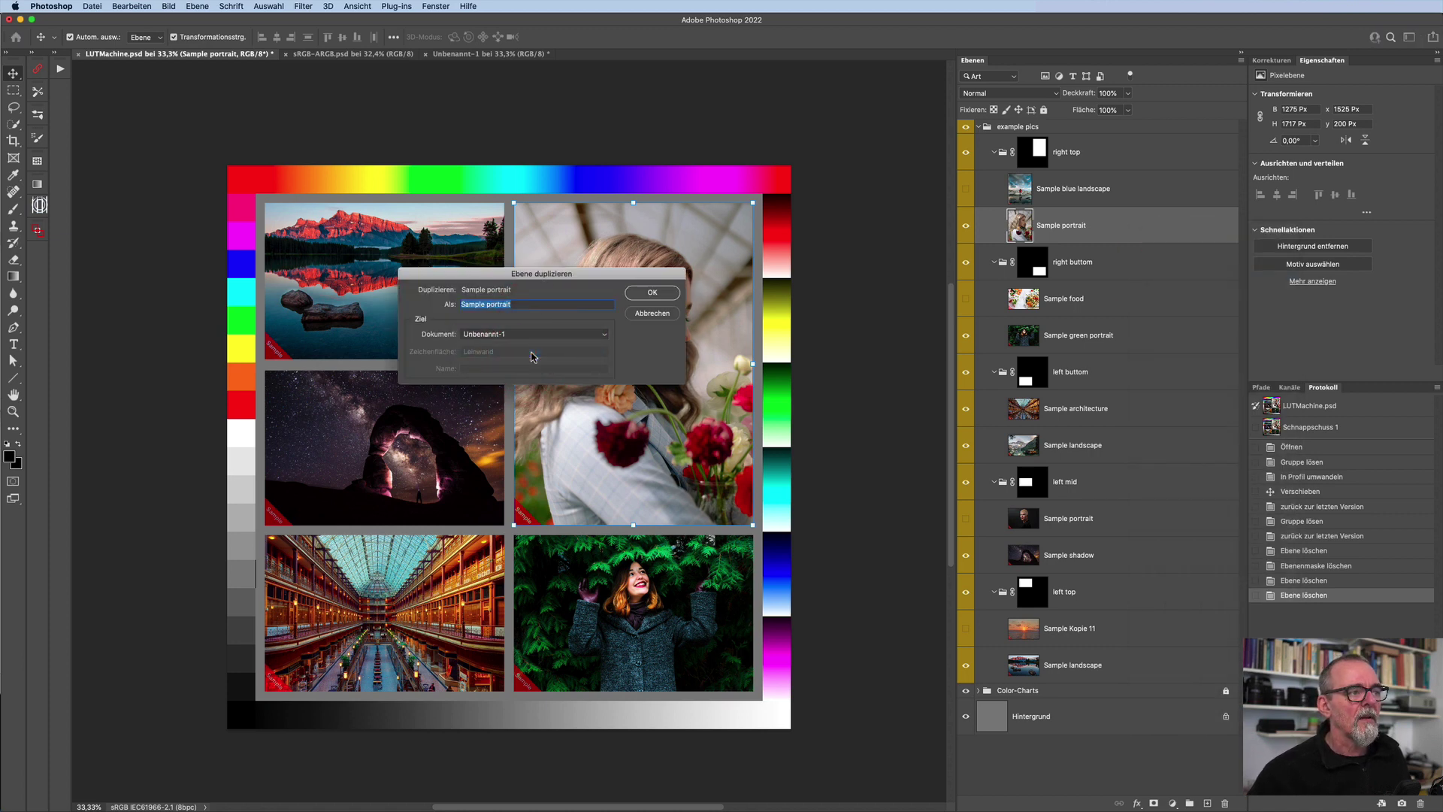
{"action": "left_click", "coordinate": [637, 295]}
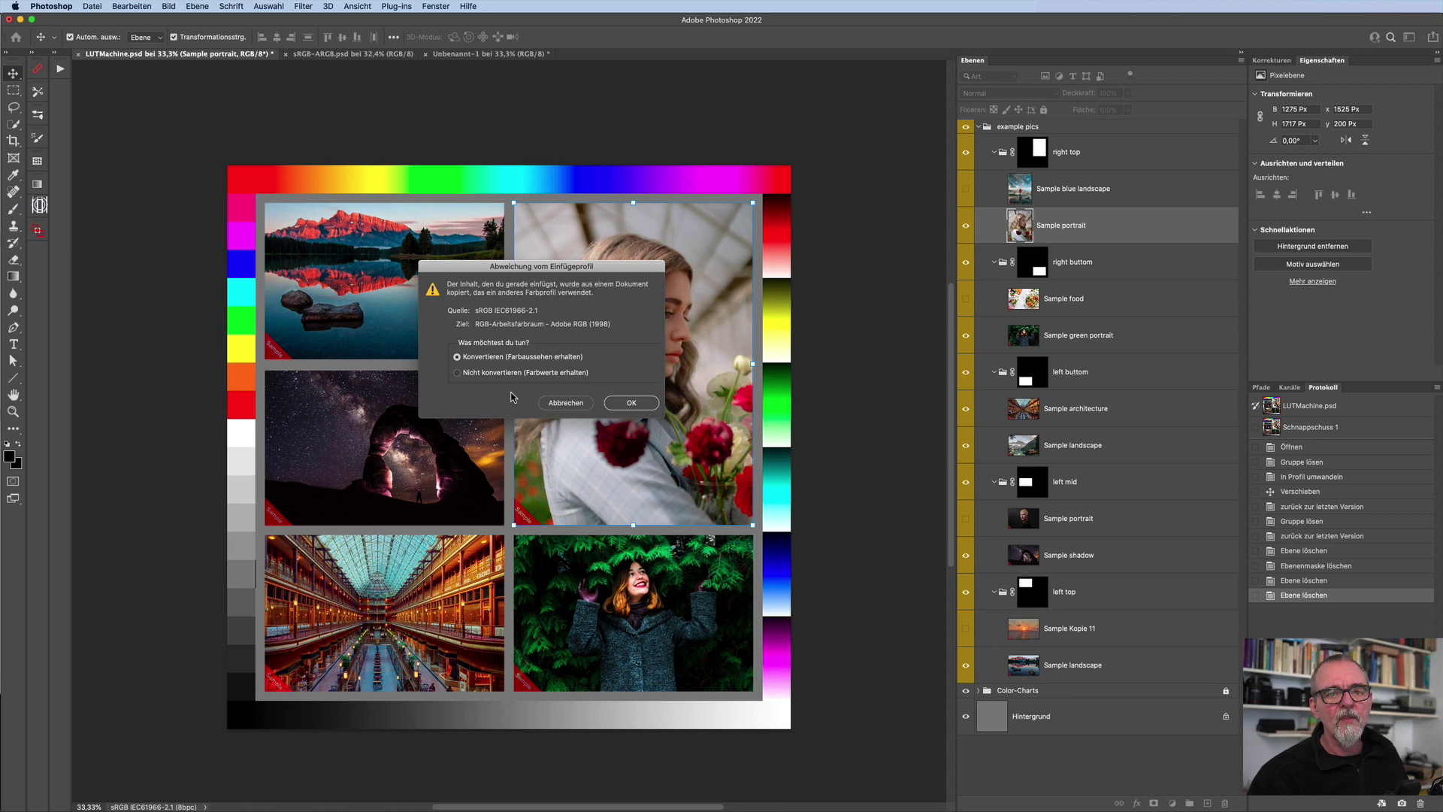
Step: Accept converting the portrait copy to Adobe RGB, inspect it in Unbenannt-1, return to the collage
{"action": "left_click", "coordinate": [632, 403]}
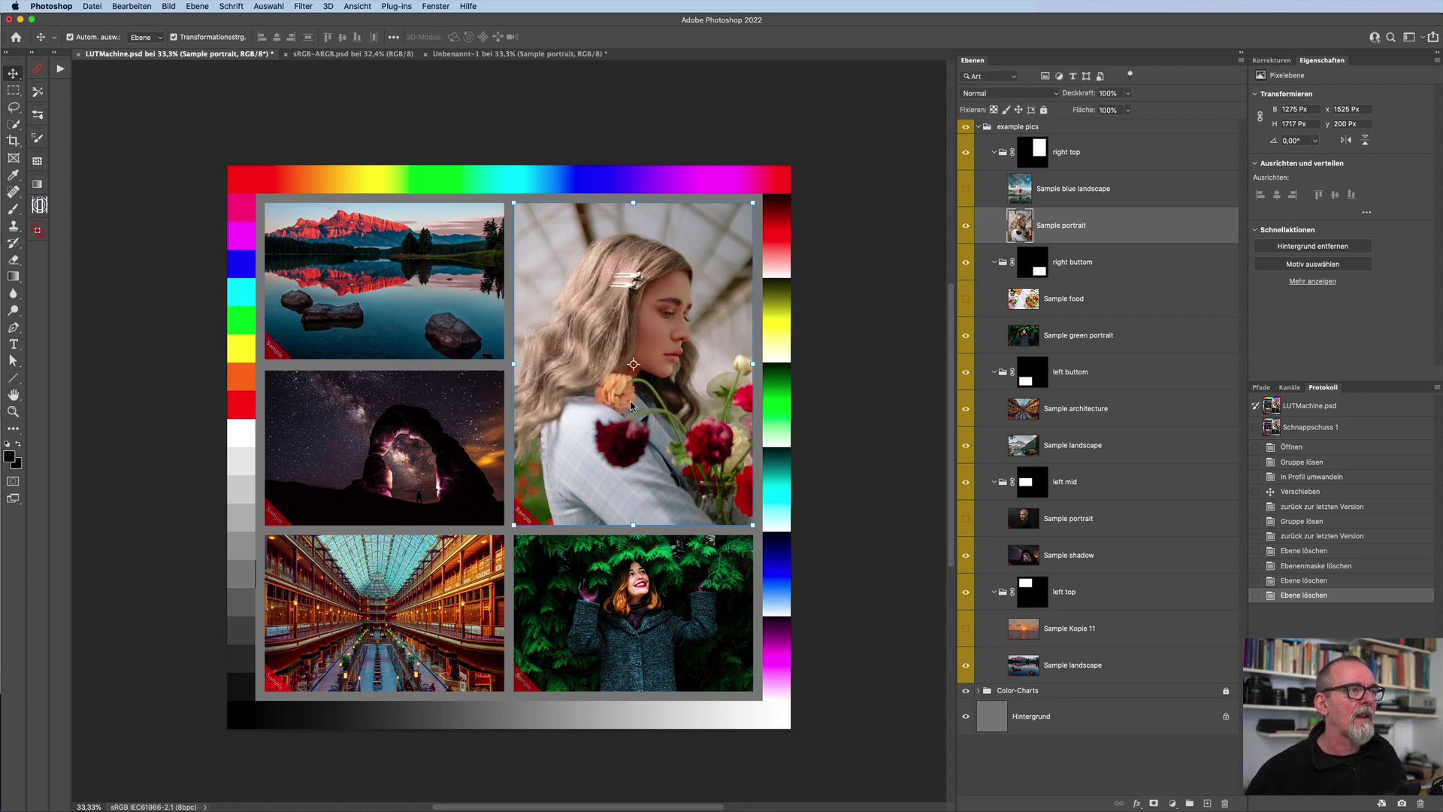
{"action": "left_click", "coordinate": [532, 53]}
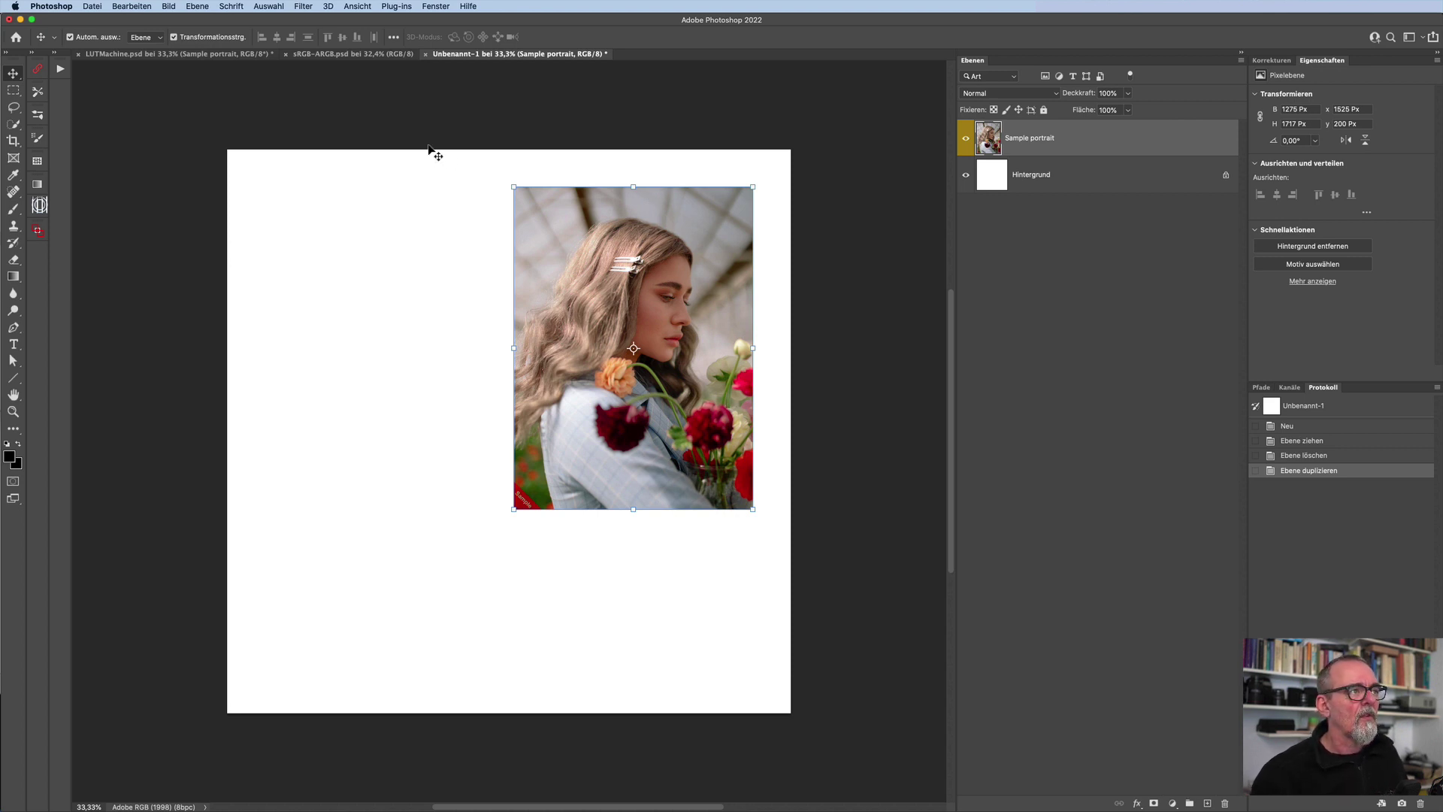
{"action": "left_click", "coordinate": [226, 54]}
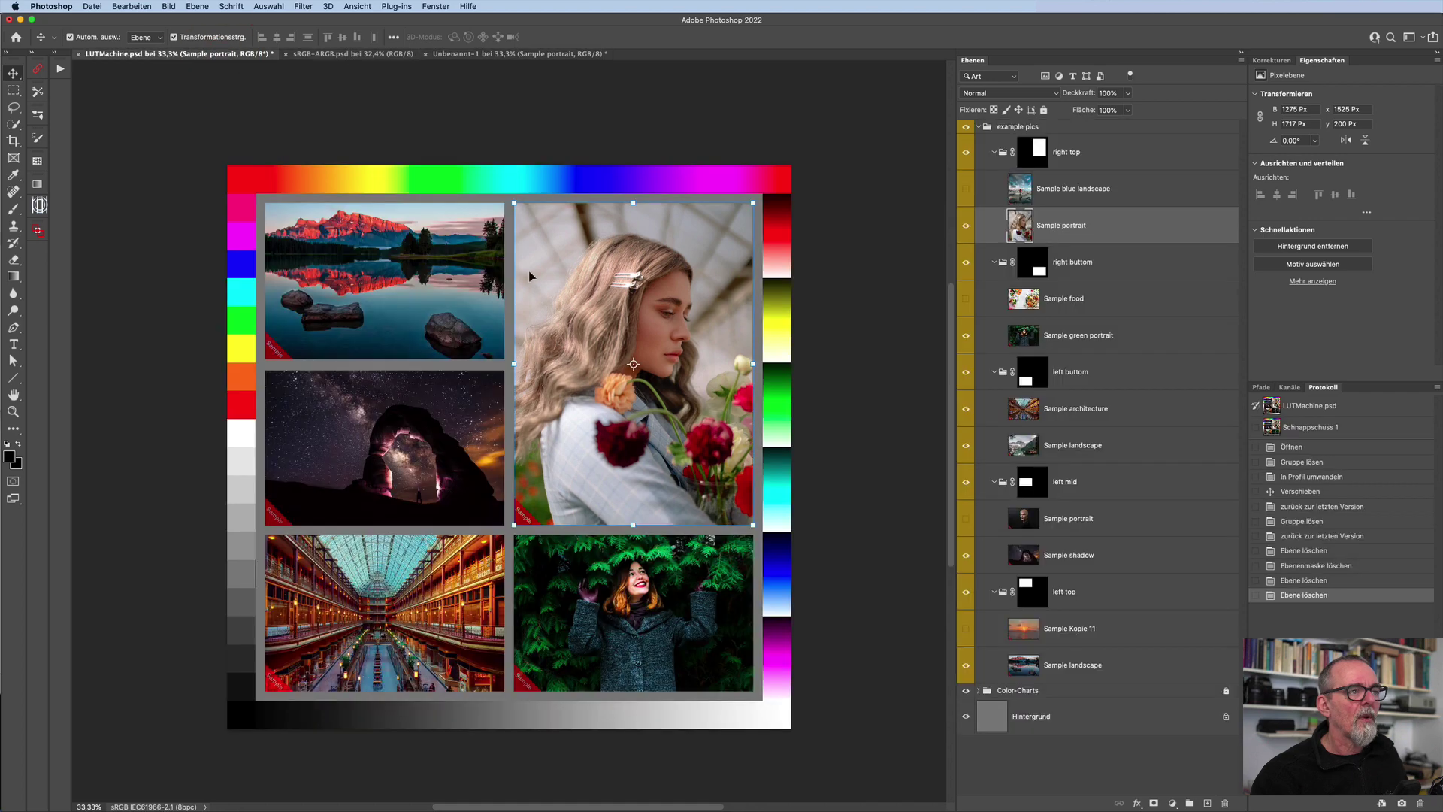
Step: Duplicate Sample portrait into Unbenannt-1 with Nicht konvertieren, then view that document
{"action": "right_click", "coordinate": [1150, 227]}
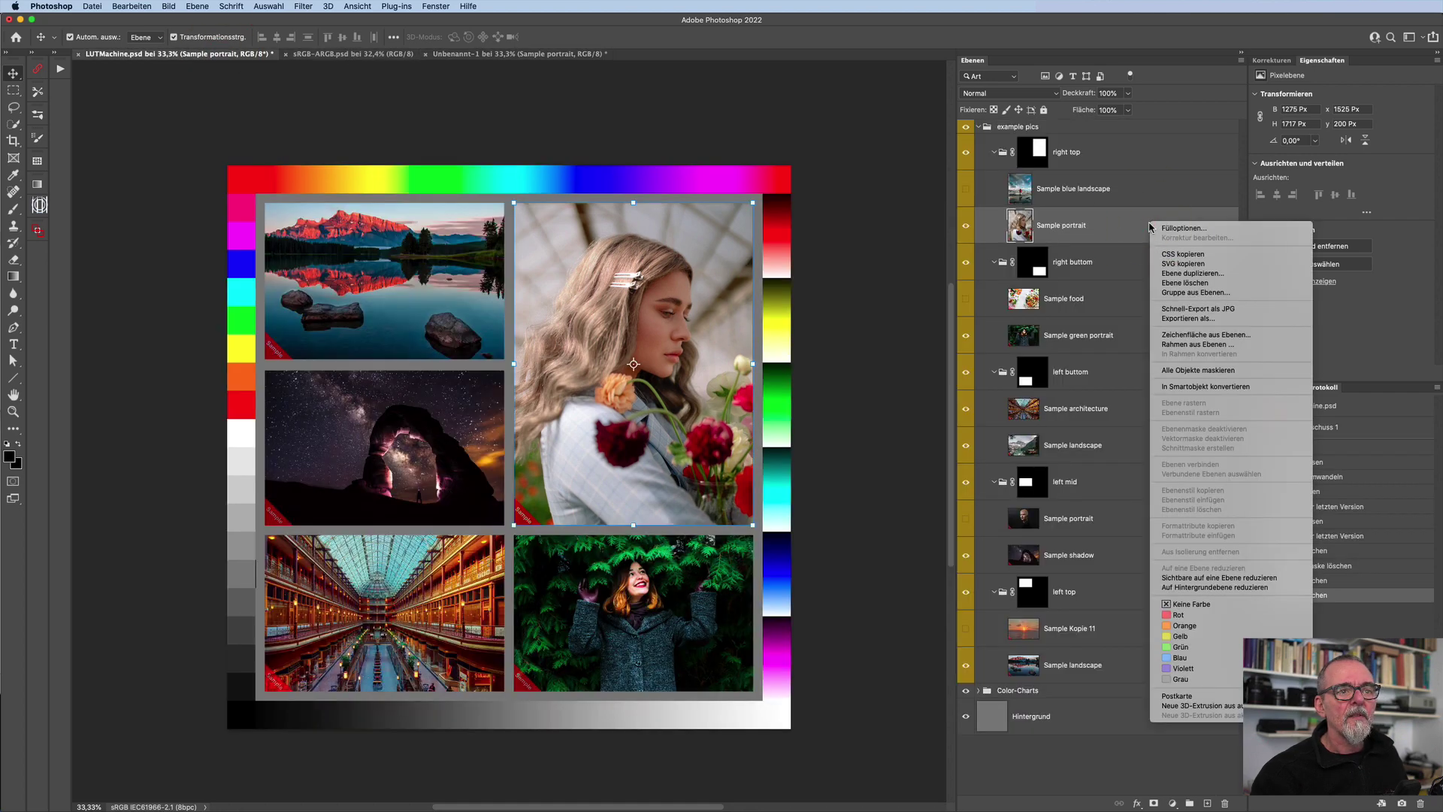
{"action": "left_click", "coordinate": [1188, 274]}
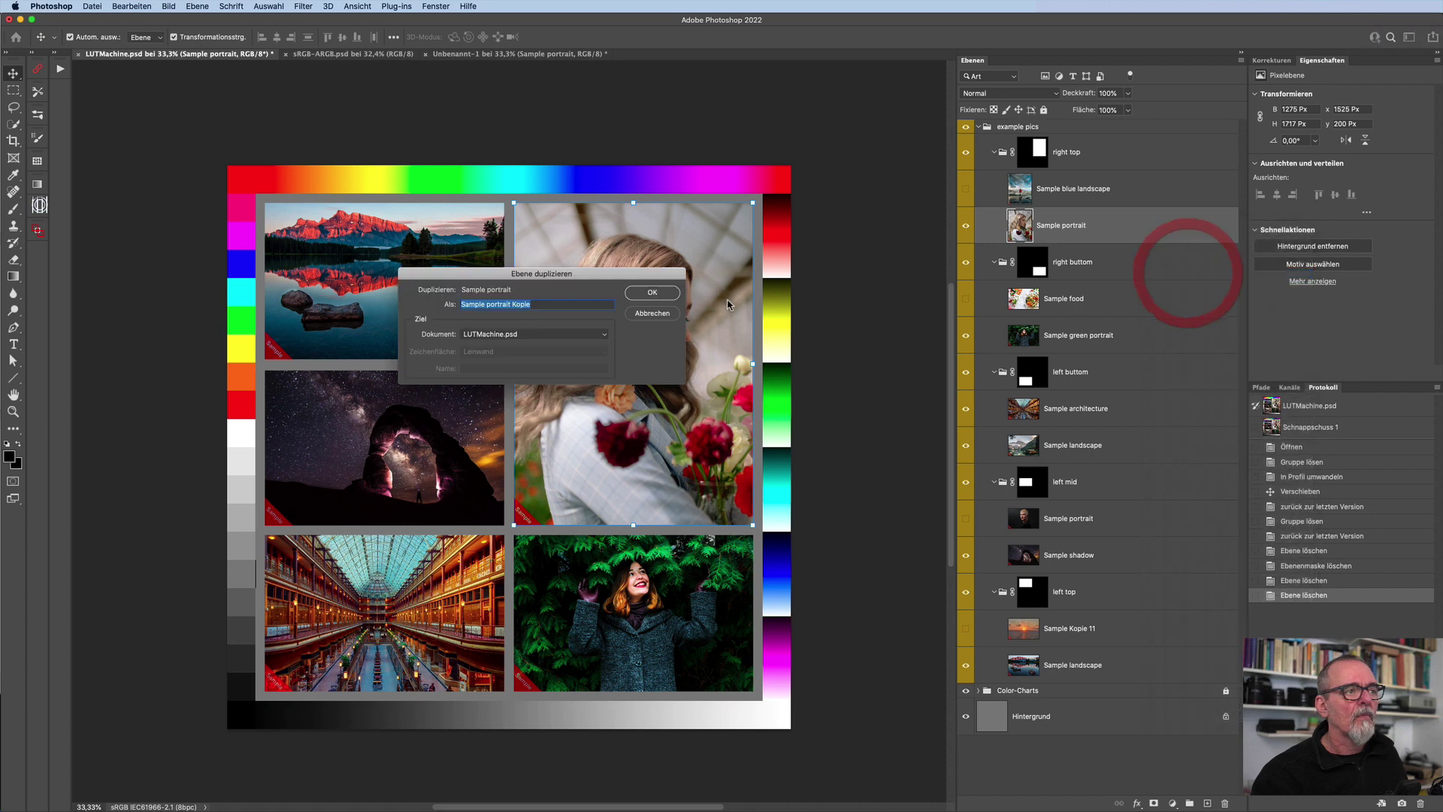
{"action": "left_click", "coordinate": [530, 335]}
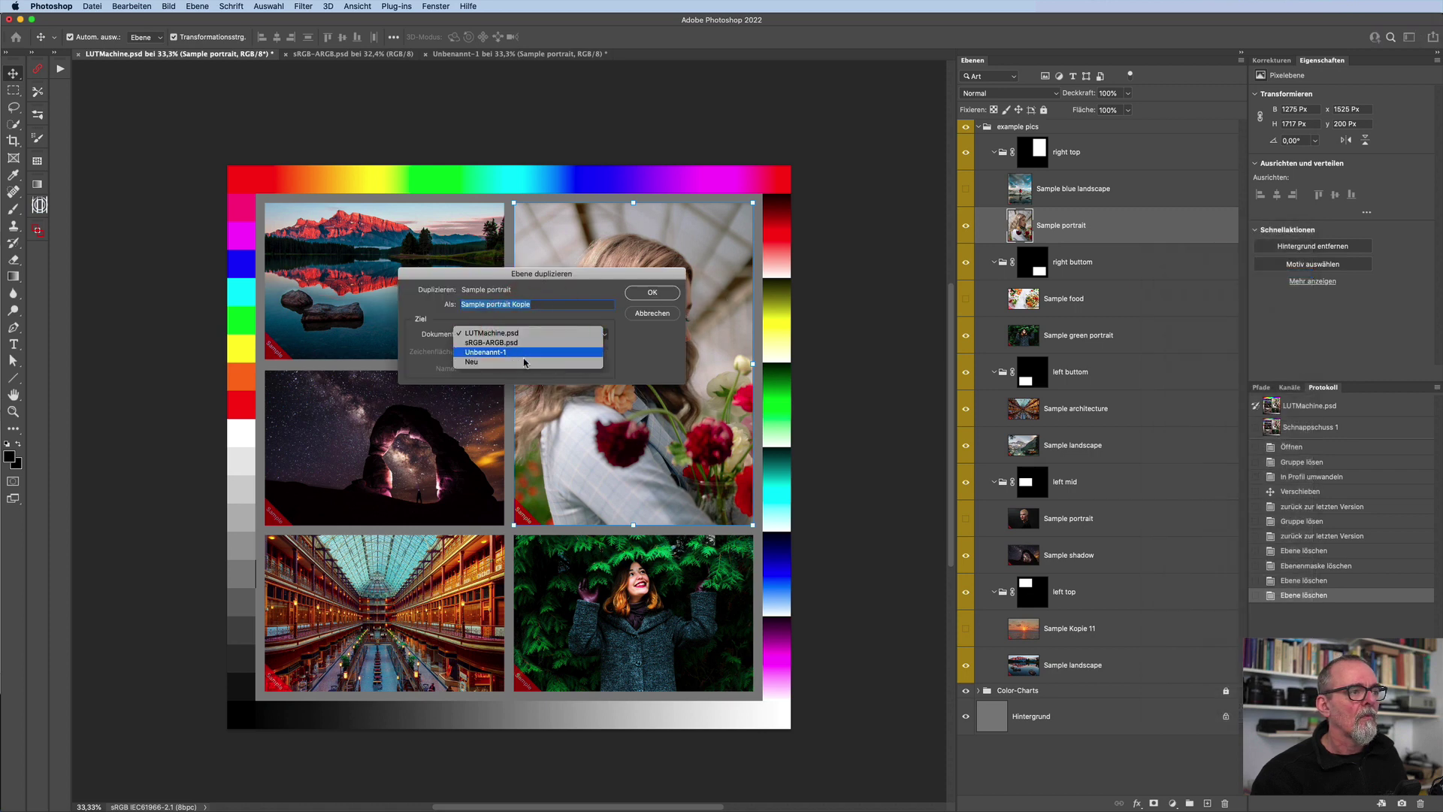
{"action": "left_click", "coordinate": [527, 360]}
{"action": "left_click", "coordinate": [530, 333]}
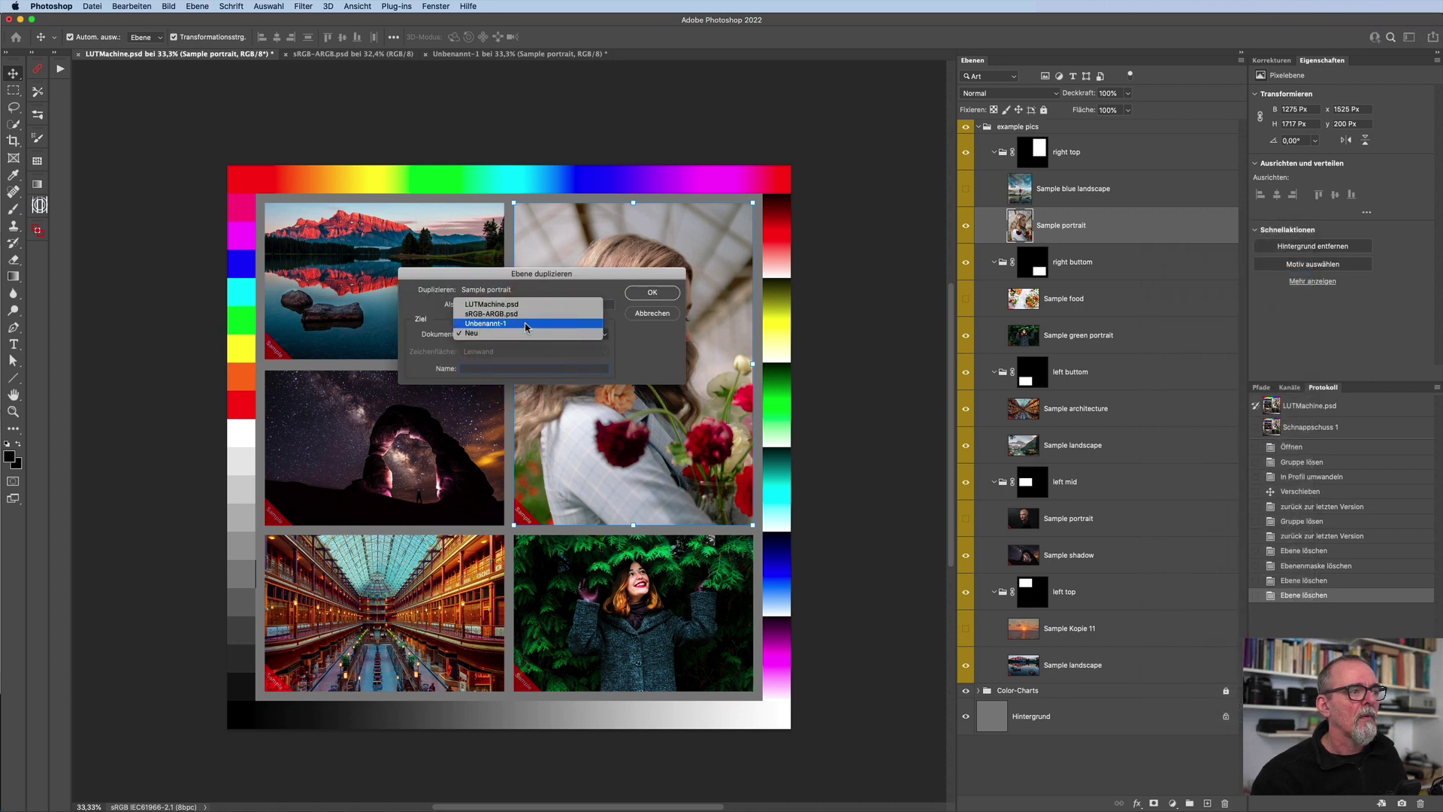
{"action": "left_click", "coordinate": [526, 323]}
{"action": "left_click", "coordinate": [652, 292]}
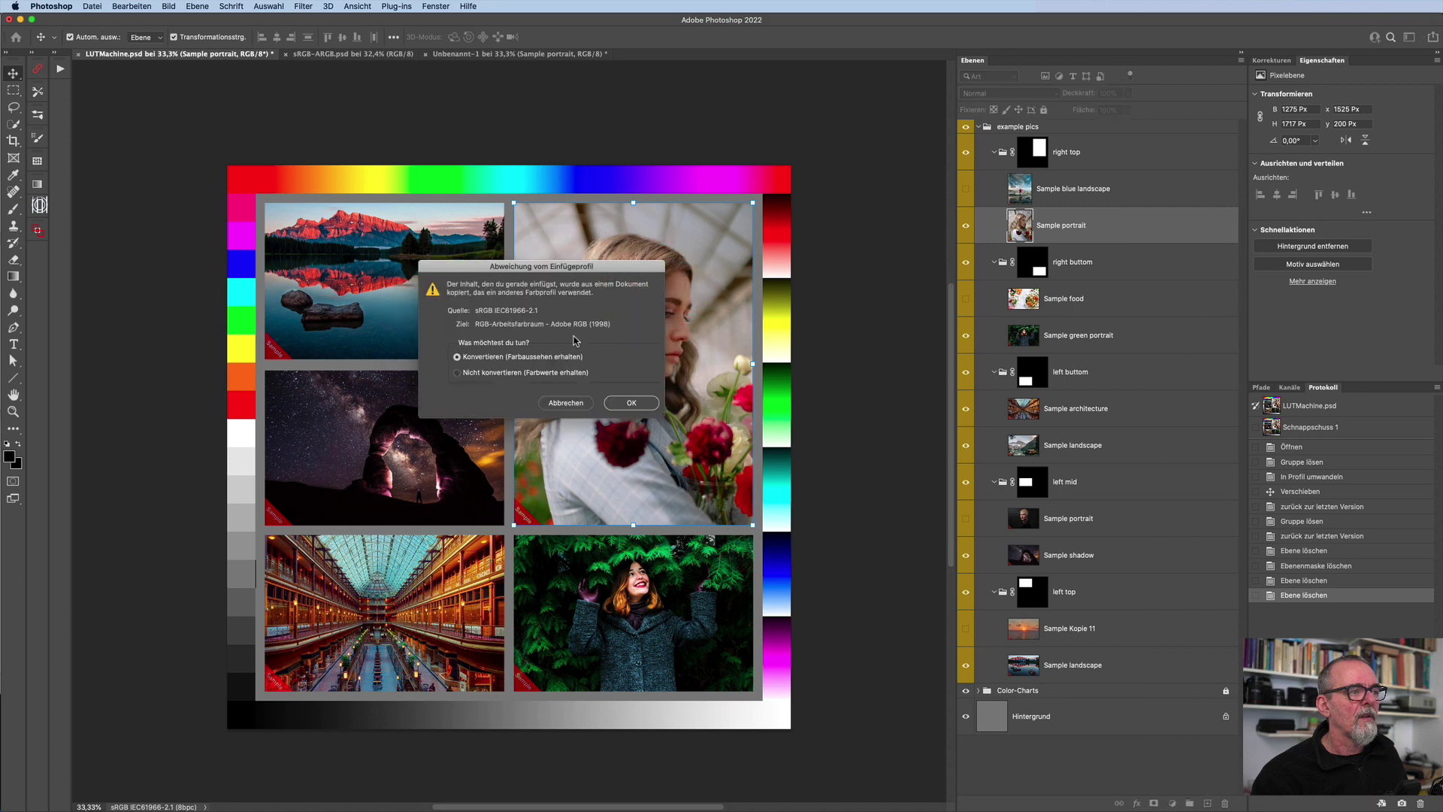
{"action": "left_click", "coordinate": [458, 373]}
{"action": "left_click", "coordinate": [630, 404]}
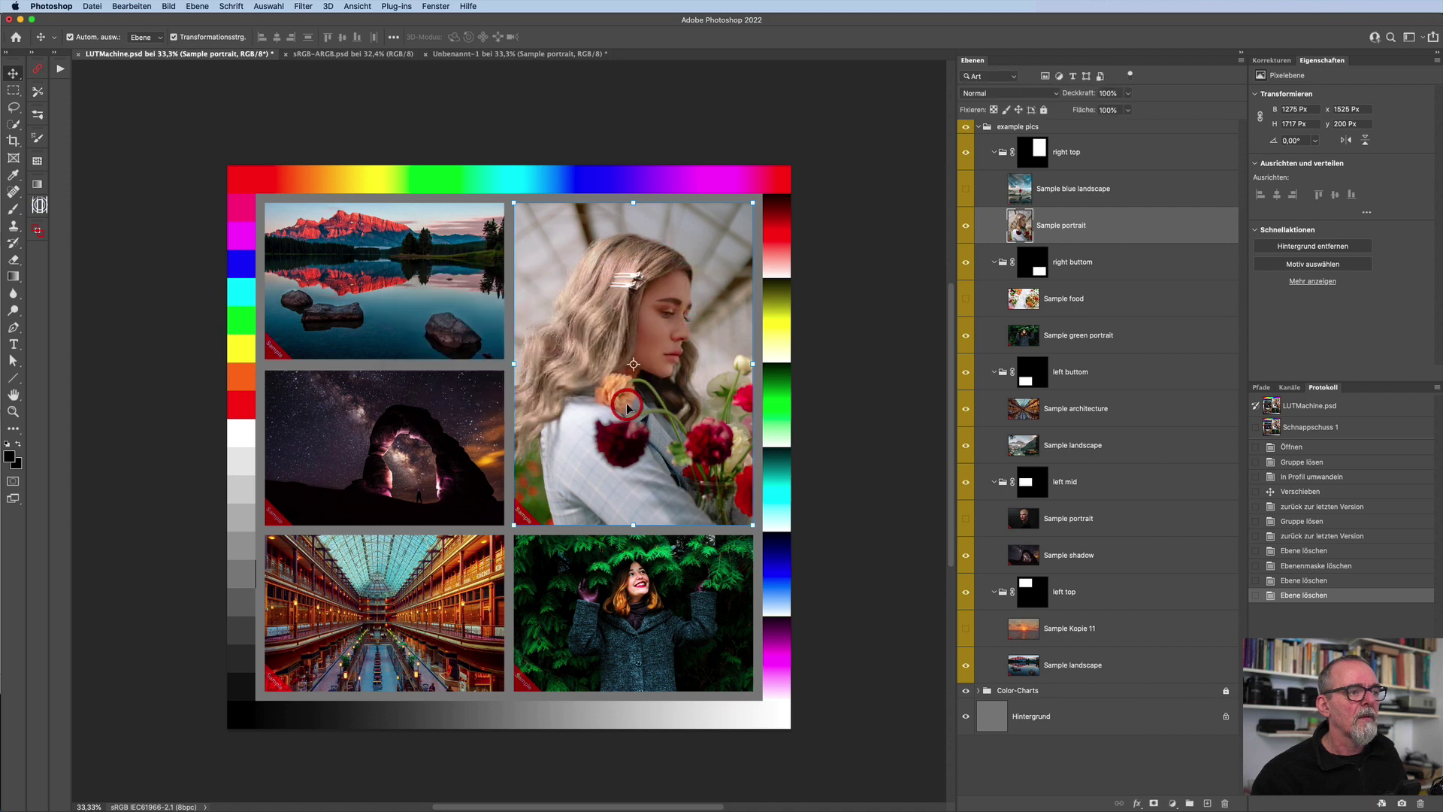
{"action": "left_click", "coordinate": [518, 54]}
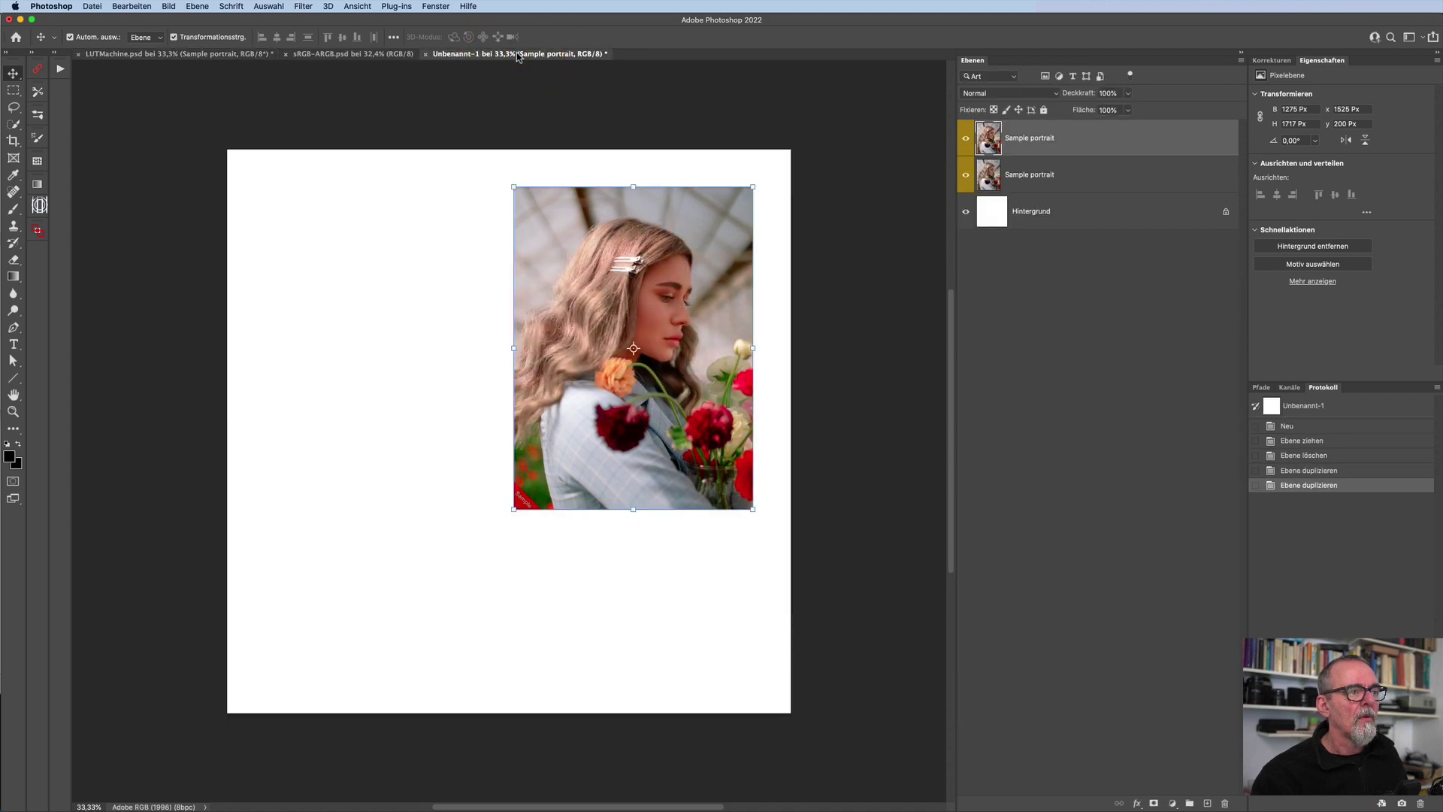
Step: Move the top portrait copy left beside the other and zoom in on both
{"action": "left_click_drag", "start_coordinate": [670, 386], "coordinate": [409, 389]}
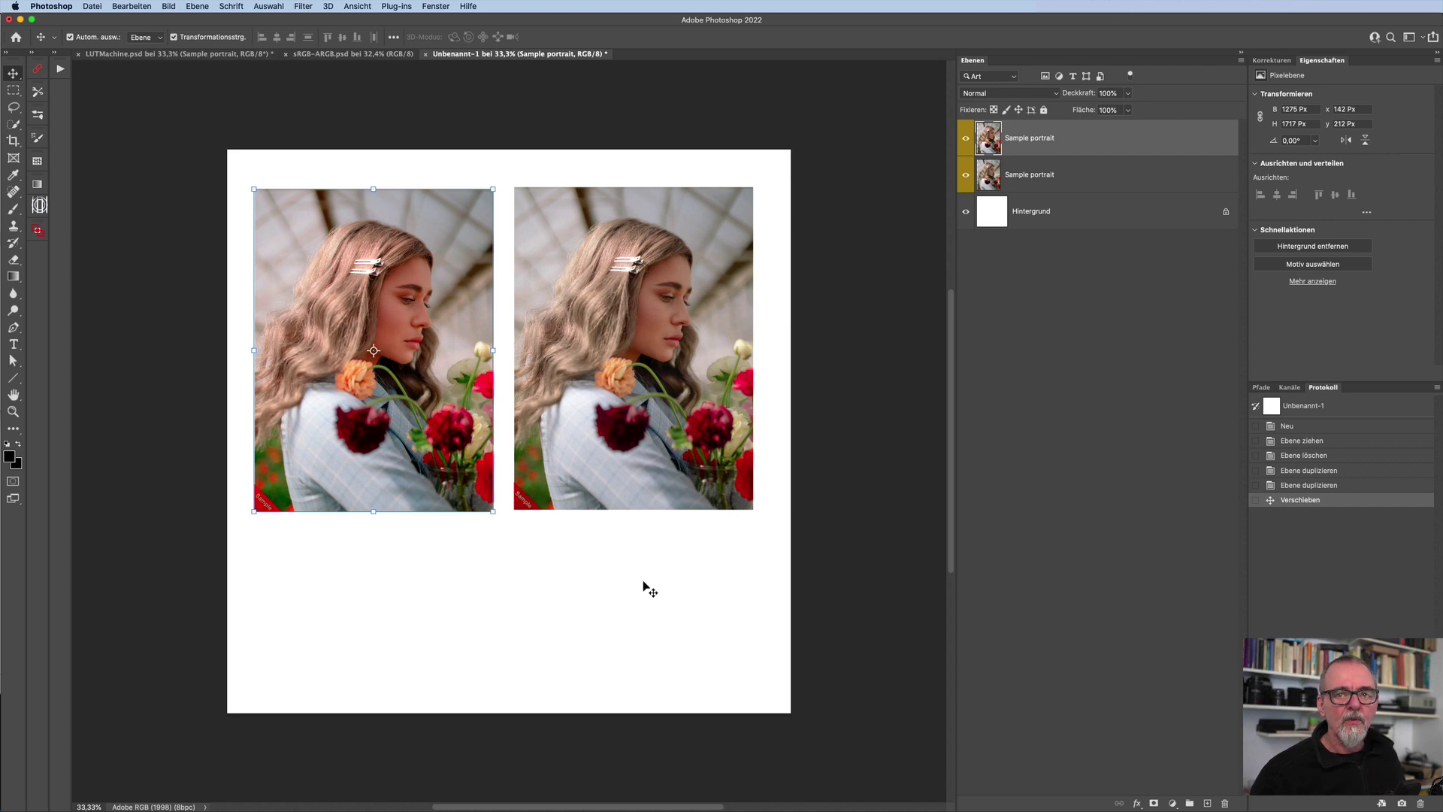
{"action": "left_click_drag", "start_coordinate": [476, 314], "coordinate": [515, 325]}
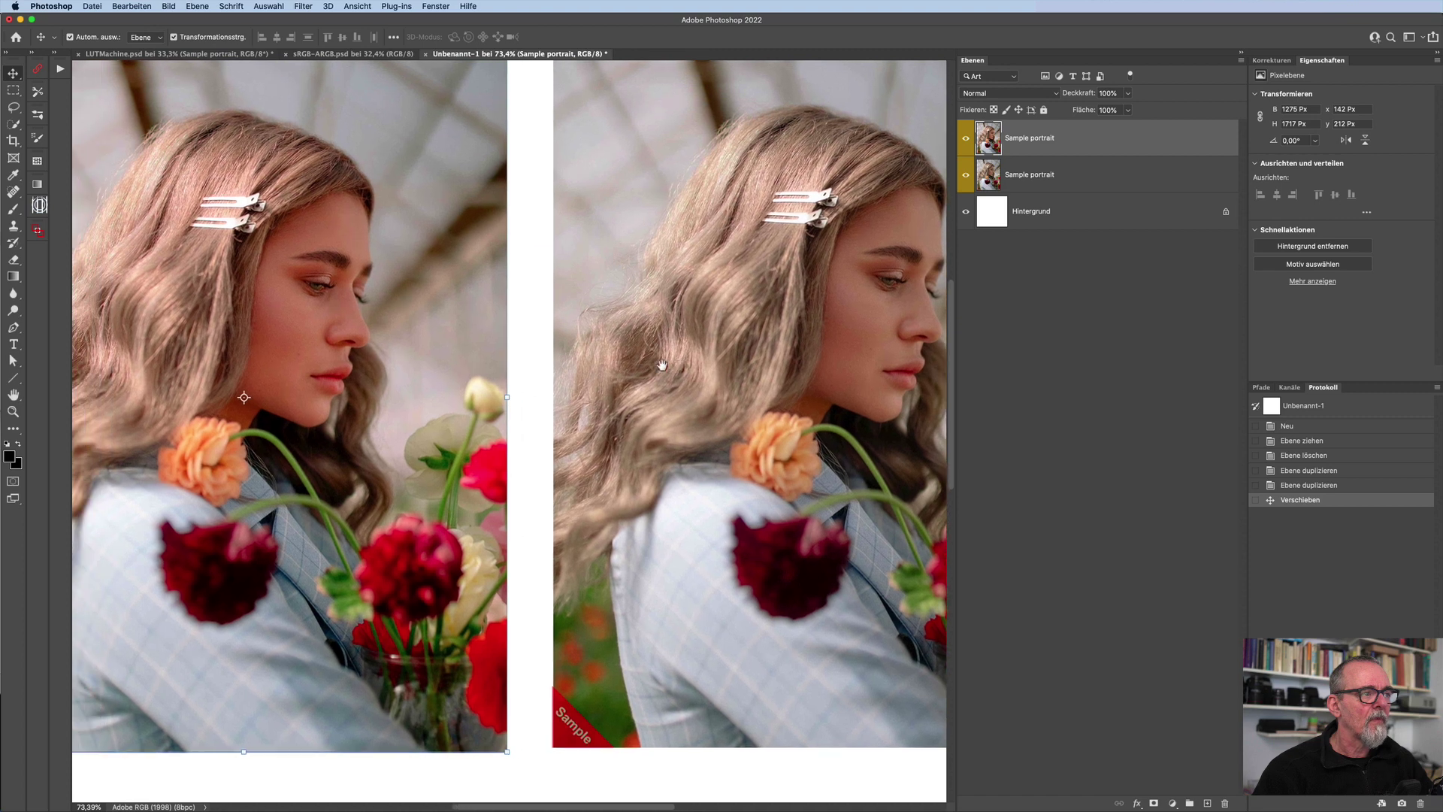
Step: Drag the right-hand portrait copy left flush against the first, then deselect it
{"action": "left_click", "coordinate": [661, 366]}
{"action": "left_click_drag", "start_coordinate": [725, 372], "coordinate": [539, 367]}
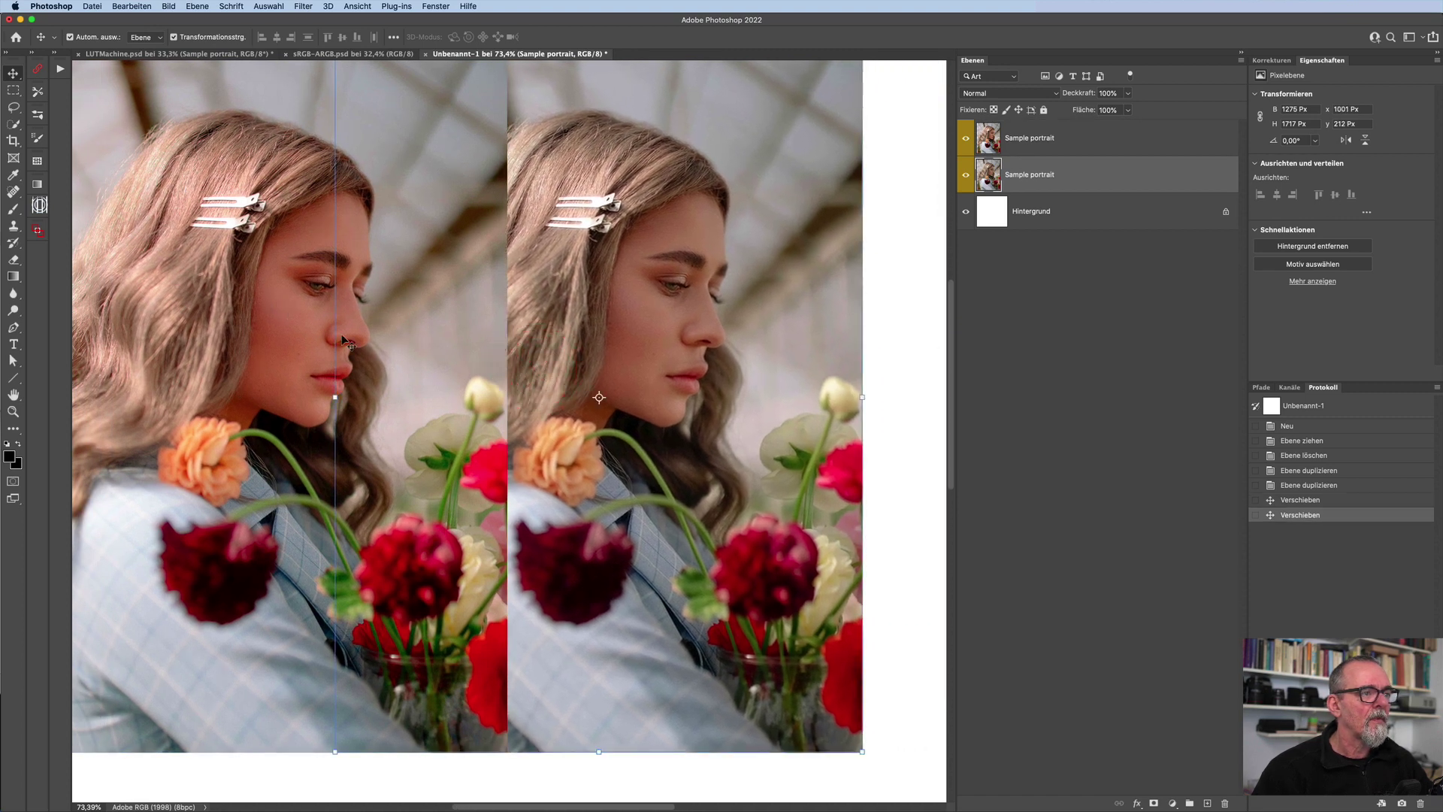
{"action": "left_click", "coordinate": [1143, 413]}
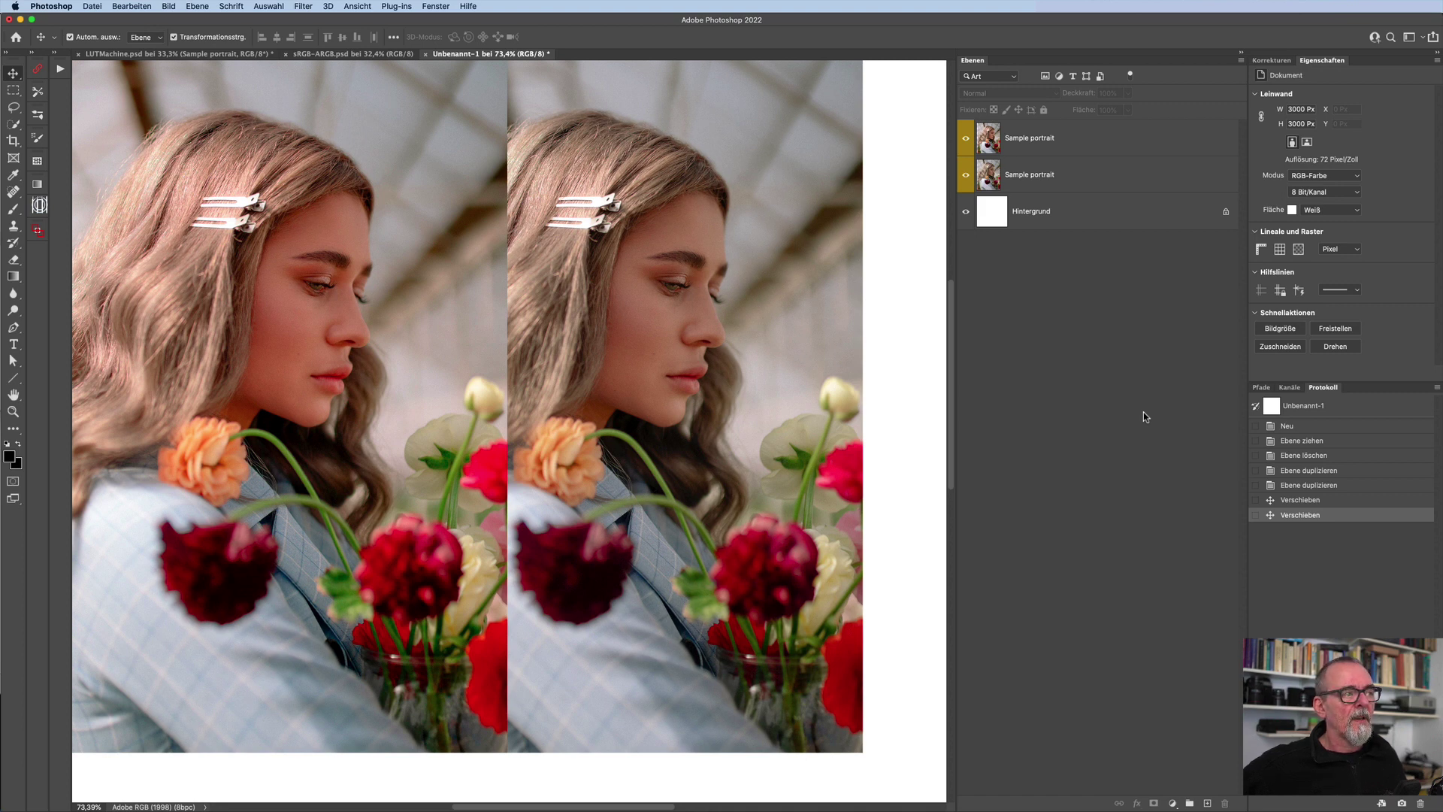
{"action": "left_click", "coordinate": [218, 54]}
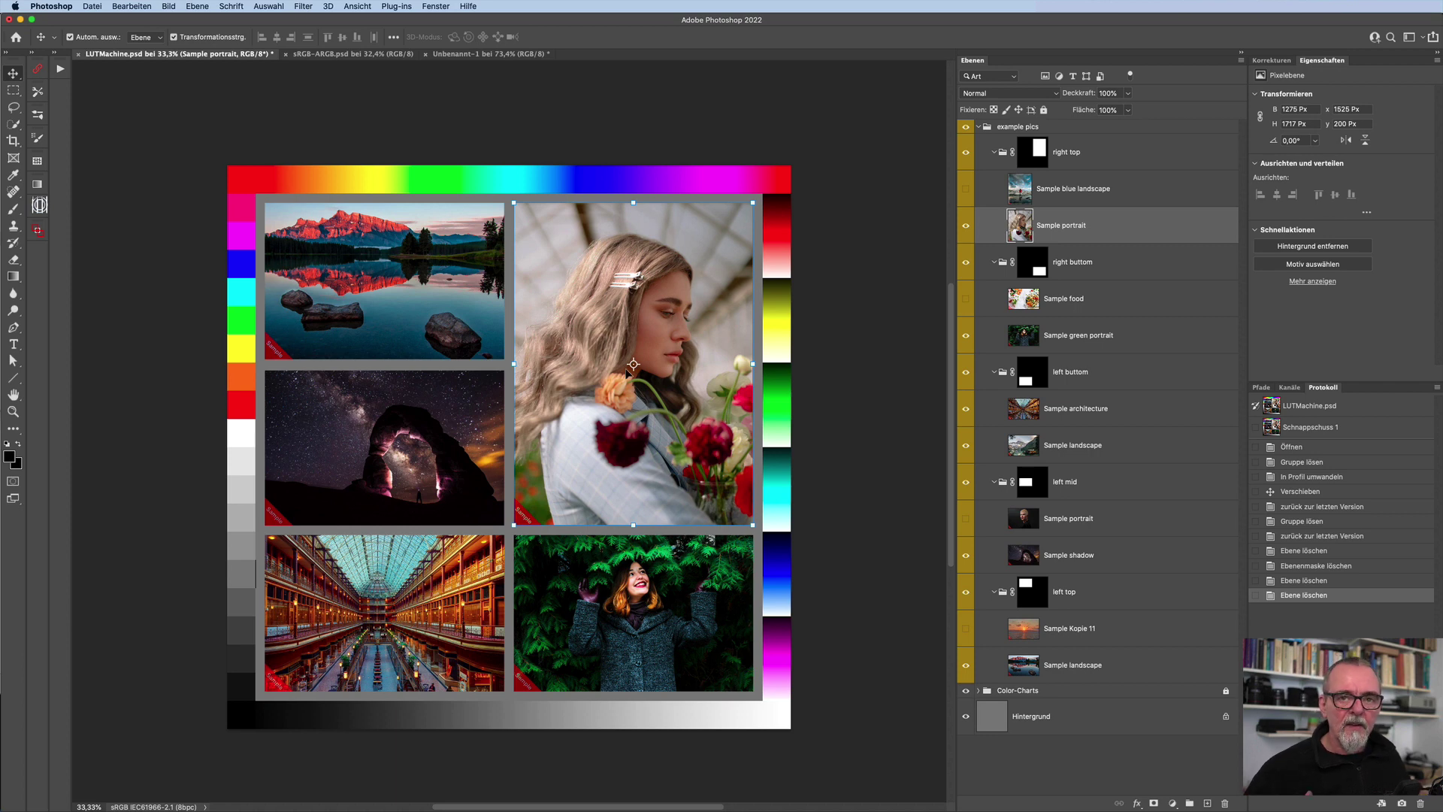
{"action": "left_click", "coordinate": [978, 127]}
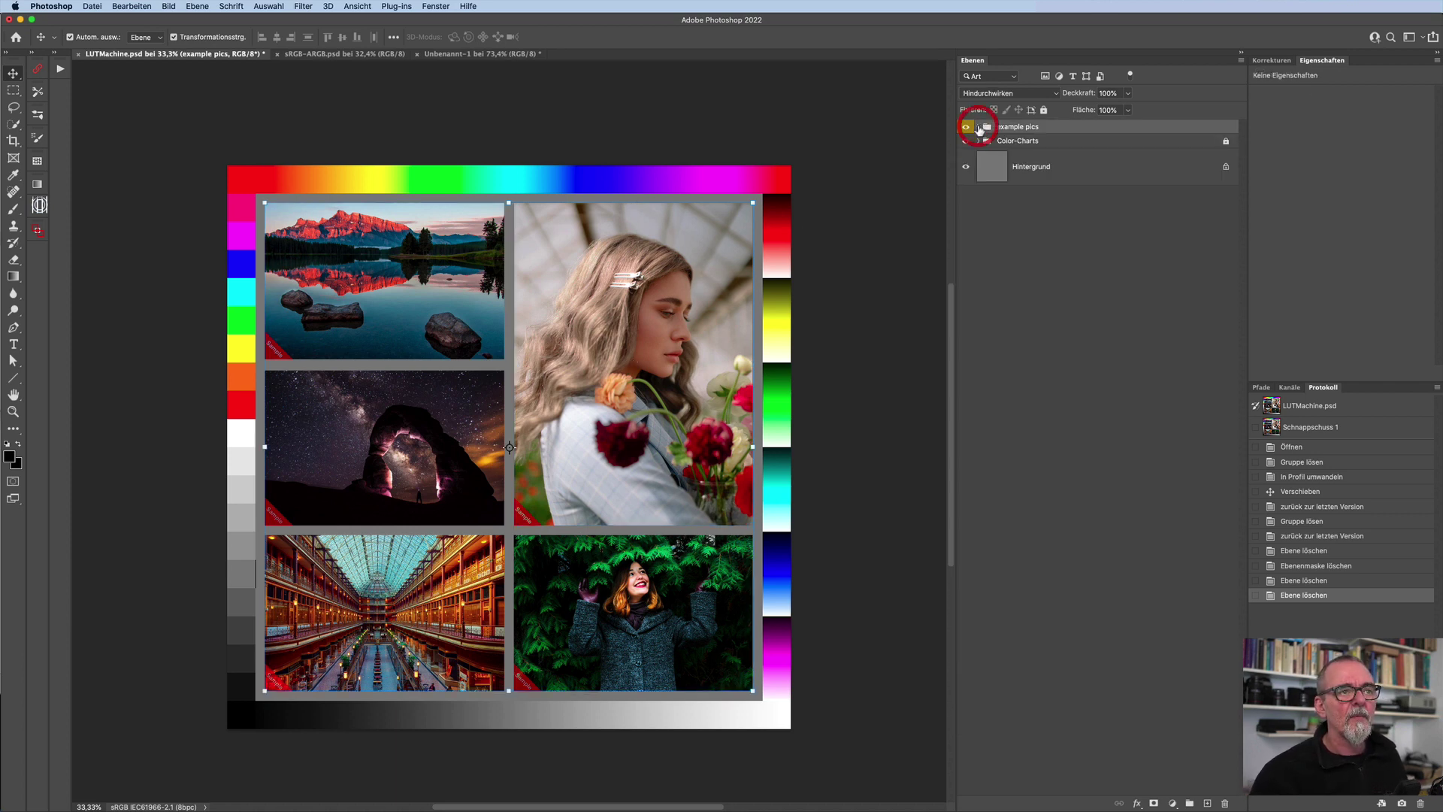
{"action": "left_click", "coordinate": [1076, 323]}
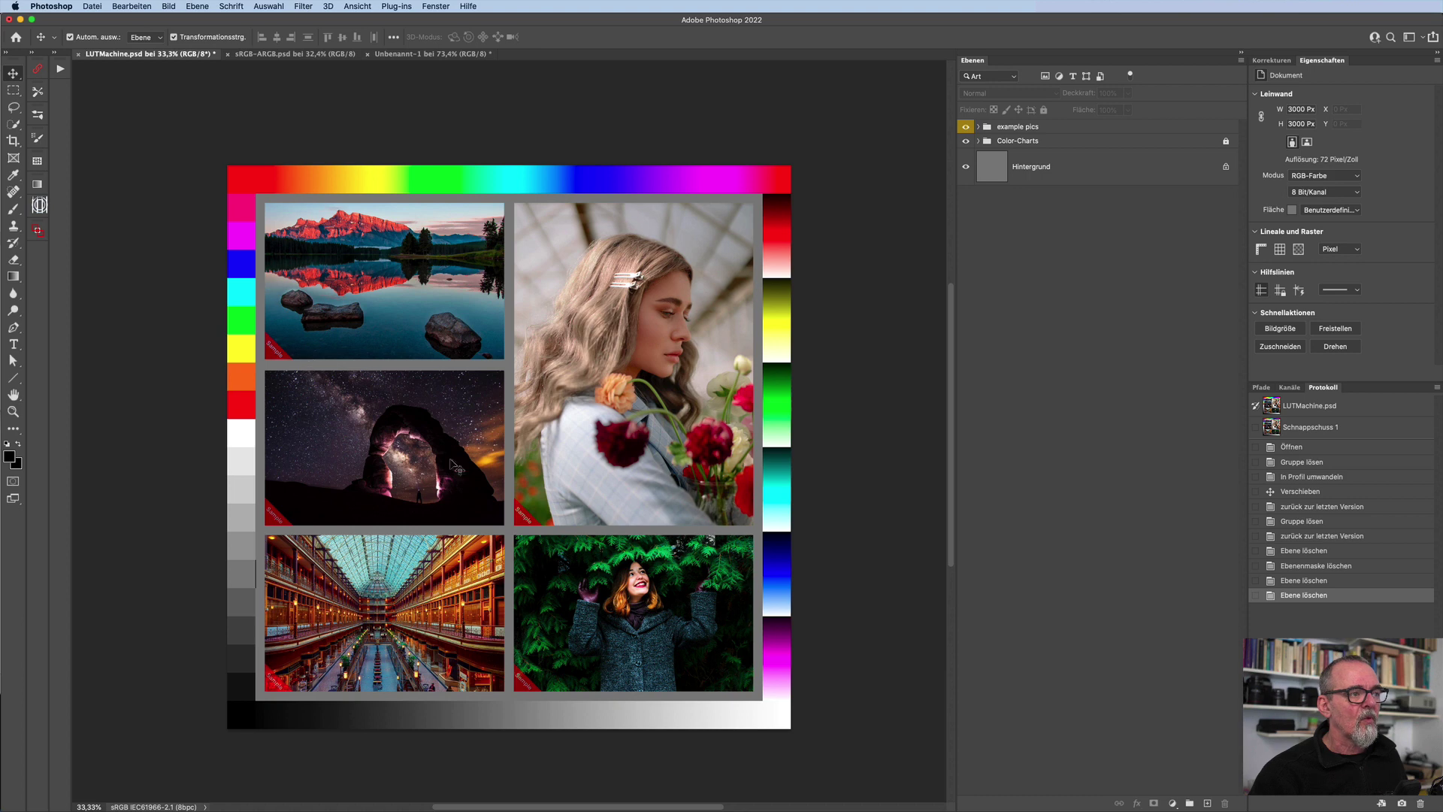
{"action": "left_click", "coordinate": [132, 6]}
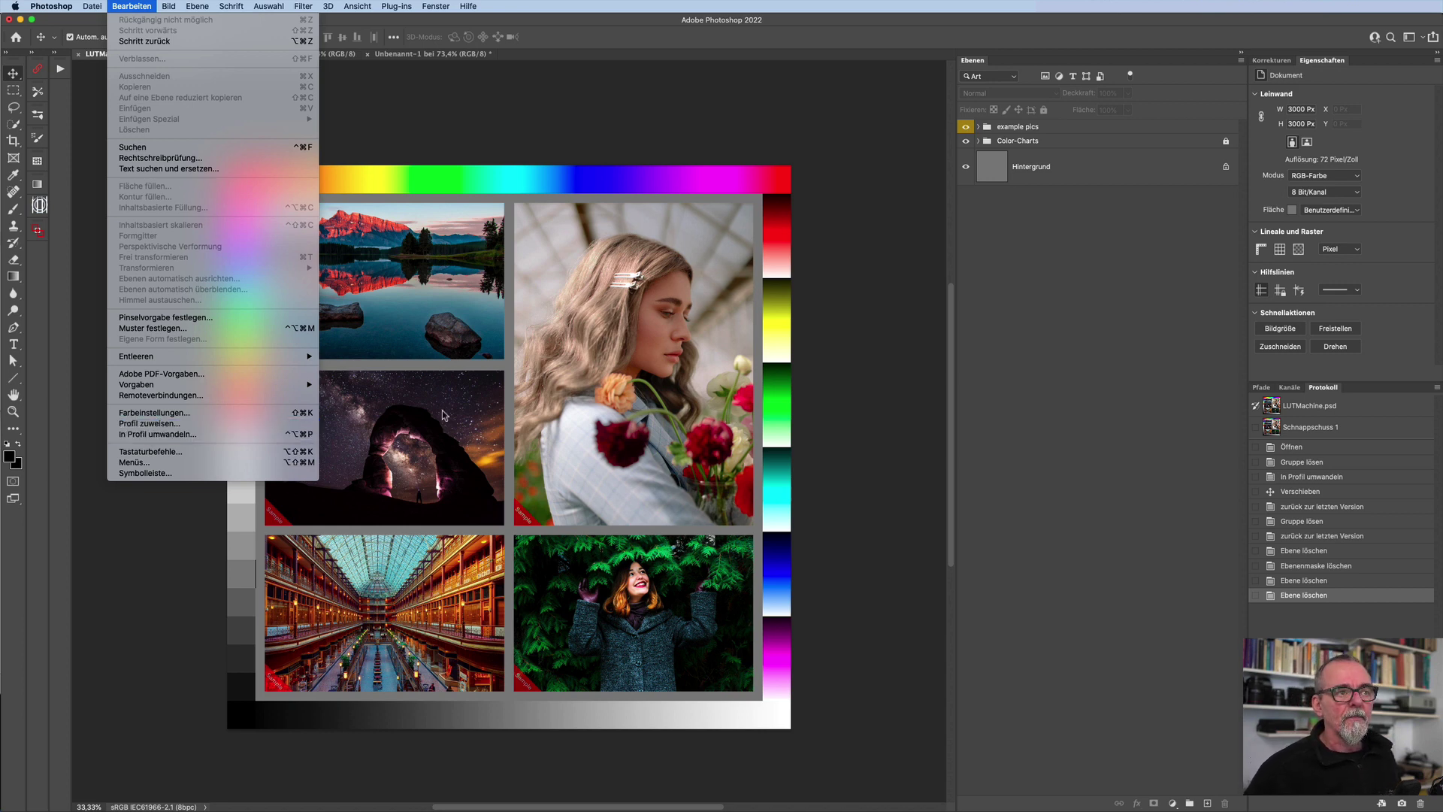
{"action": "left_click", "coordinate": [844, 381]}
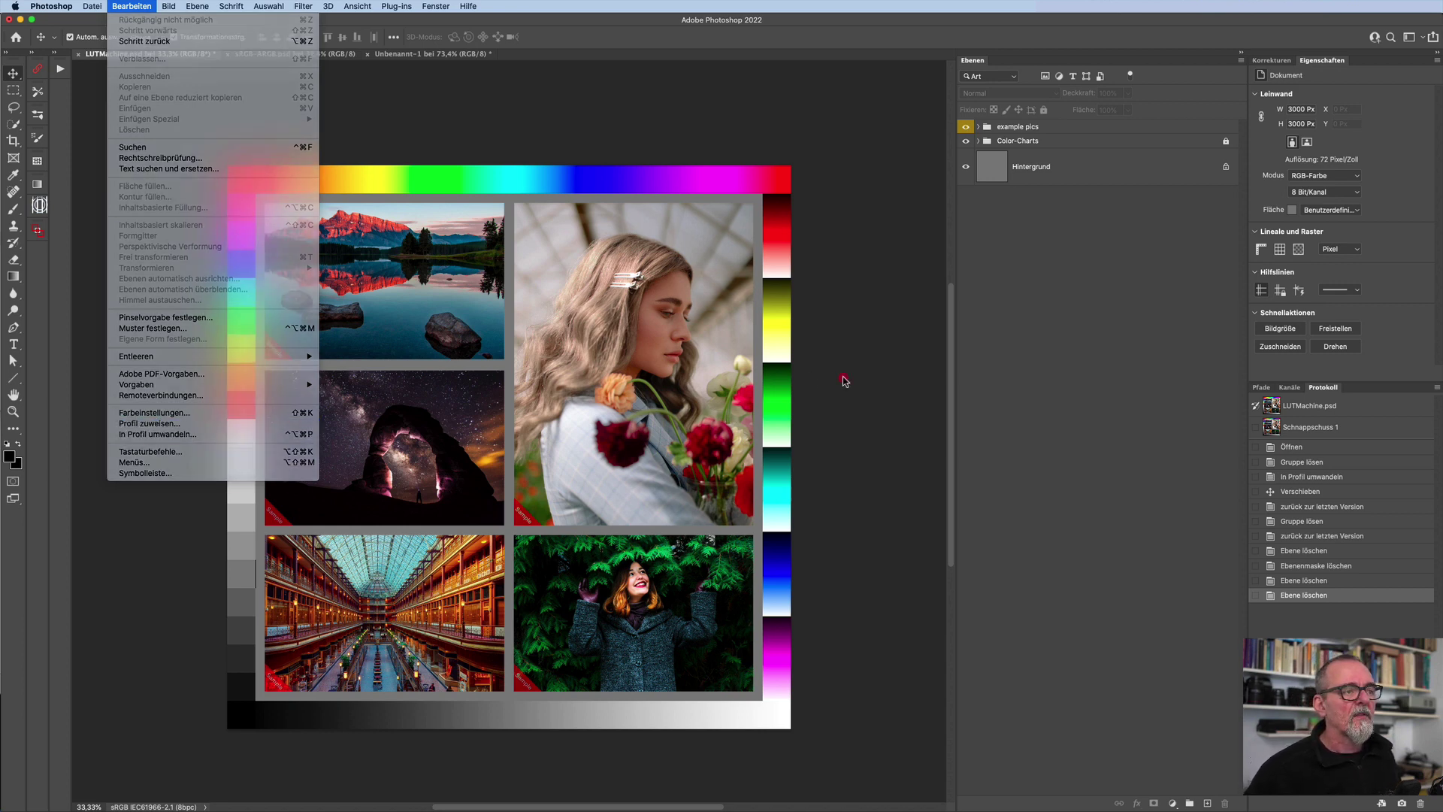
{"action": "left_click", "coordinate": [692, 321]}
Step: Try duplicating Sample portrait into Unbenannt-1, then cancel the sRGB-to-Adobe RGB mismatch prompt
{"action": "right_click", "coordinate": [1137, 227]}
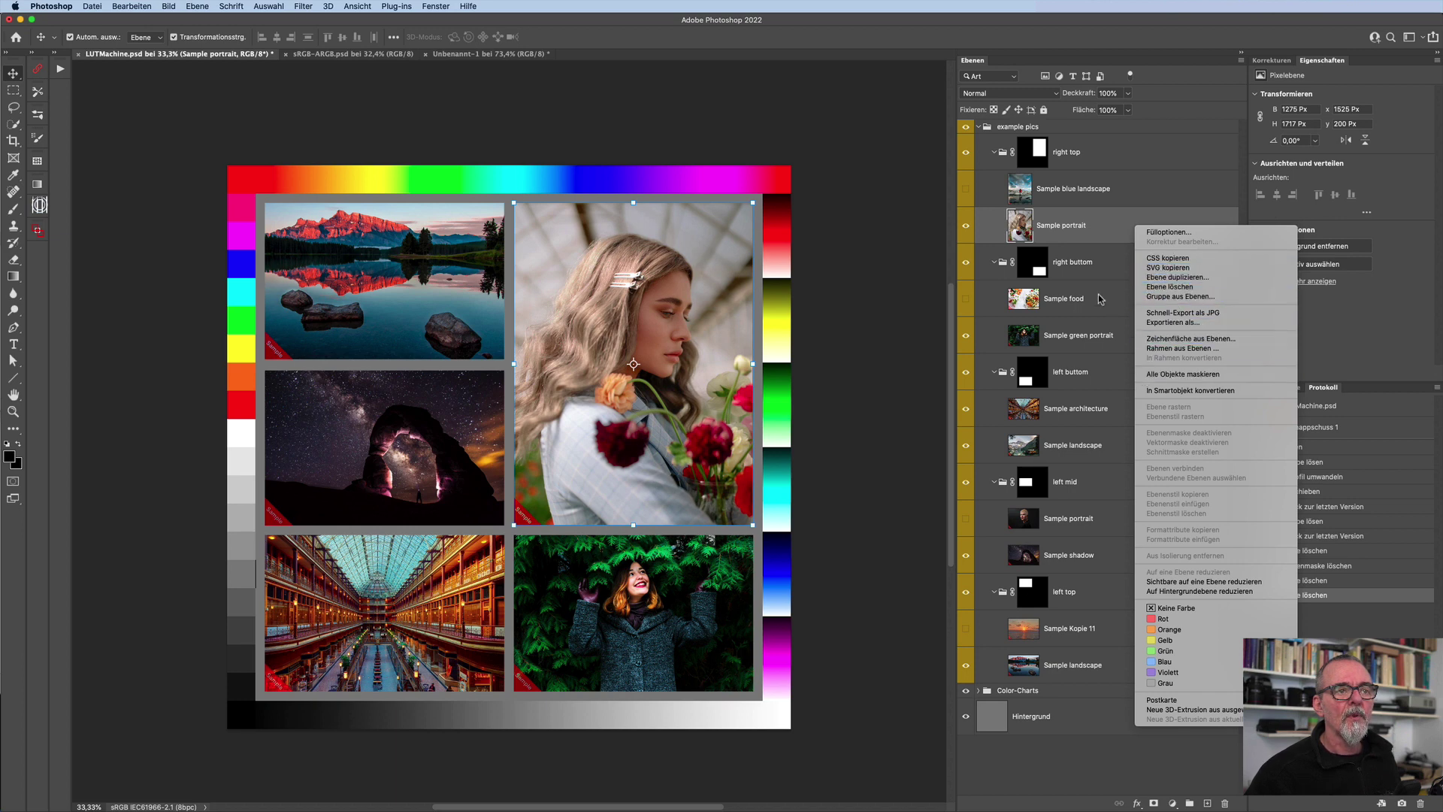
{"action": "left_click", "coordinate": [1095, 226]}
{"action": "right_click", "coordinate": [1165, 225]}
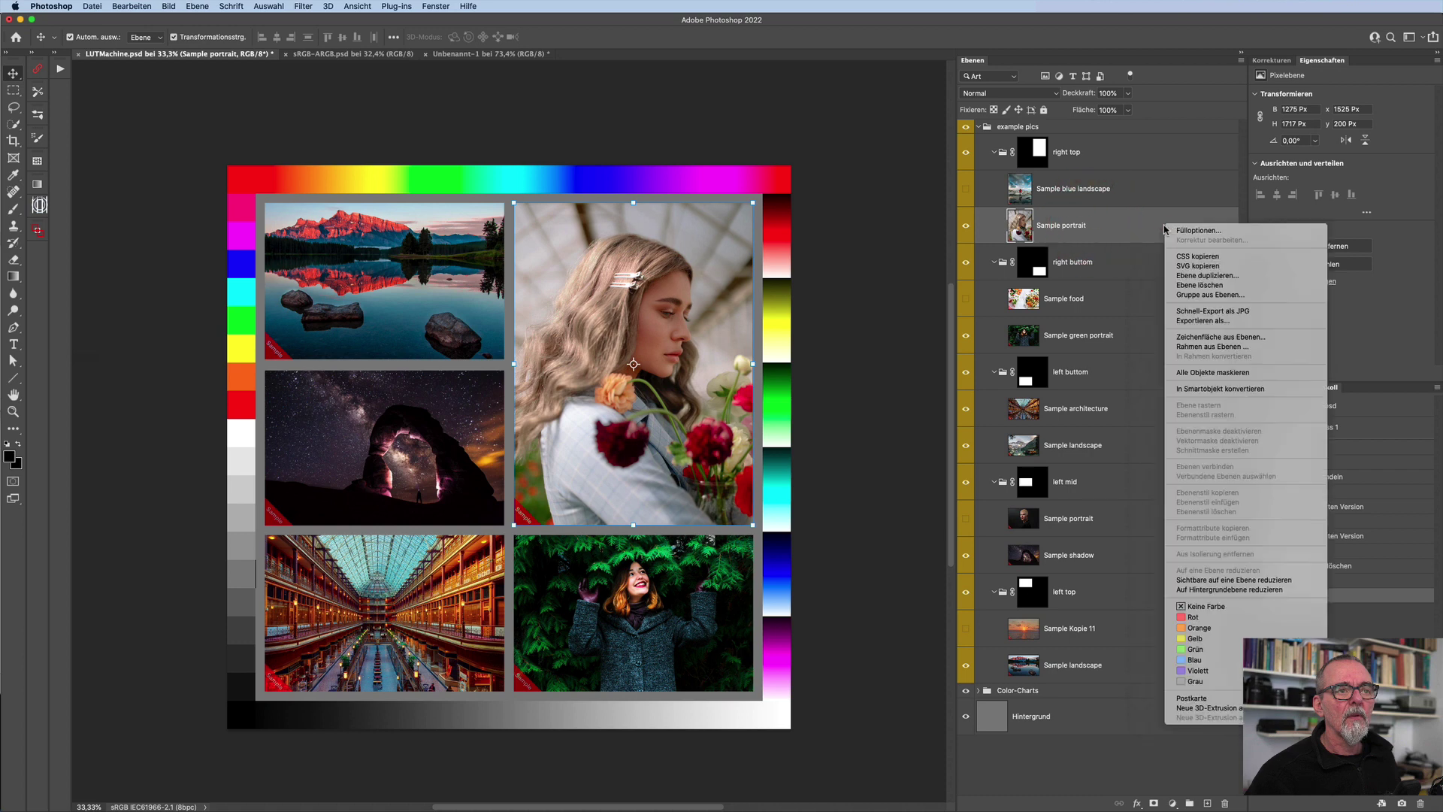
{"action": "left_click", "coordinate": [1210, 276]}
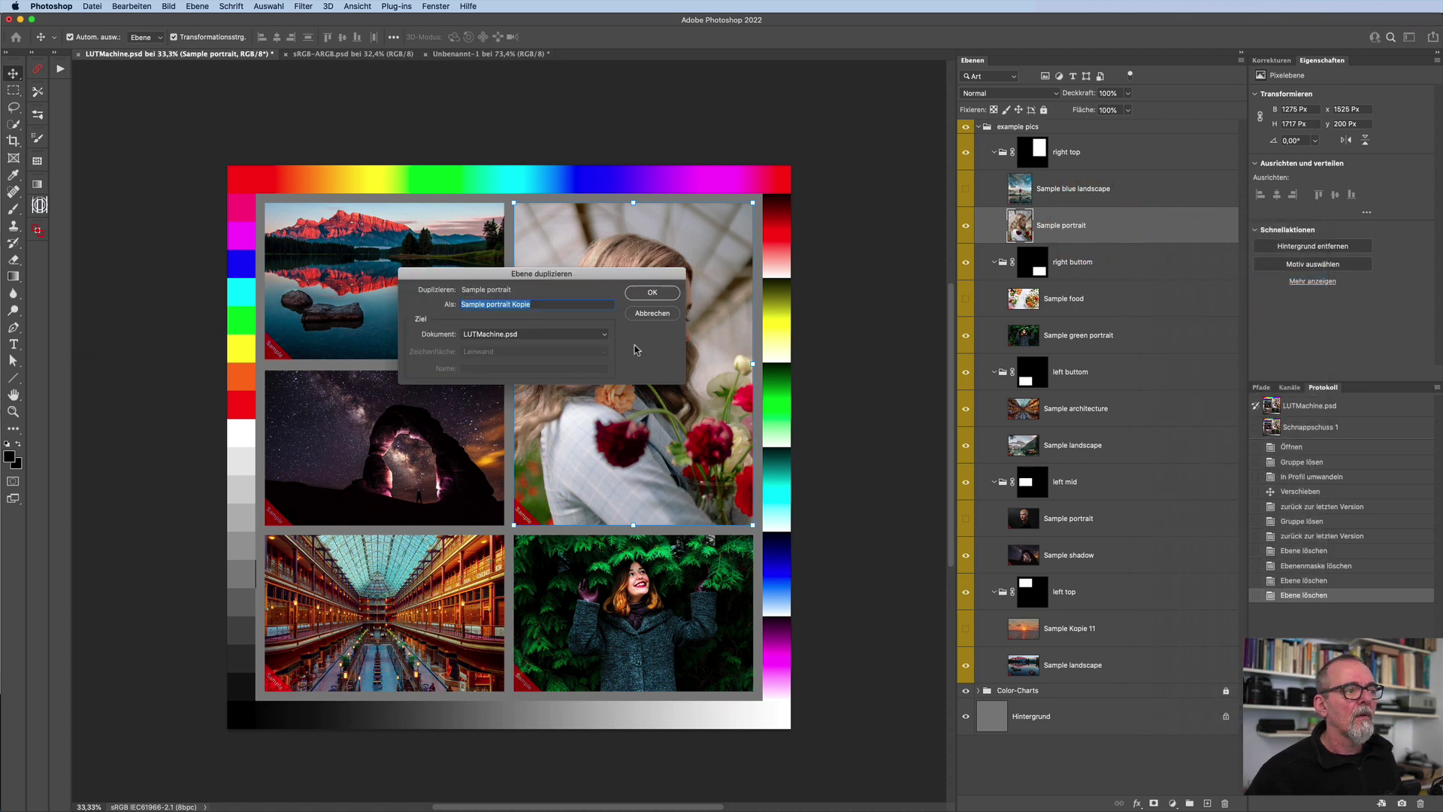
{"action": "left_click", "coordinate": [573, 334]}
{"action": "left_click", "coordinate": [560, 353]}
{"action": "left_click", "coordinate": [652, 293]}
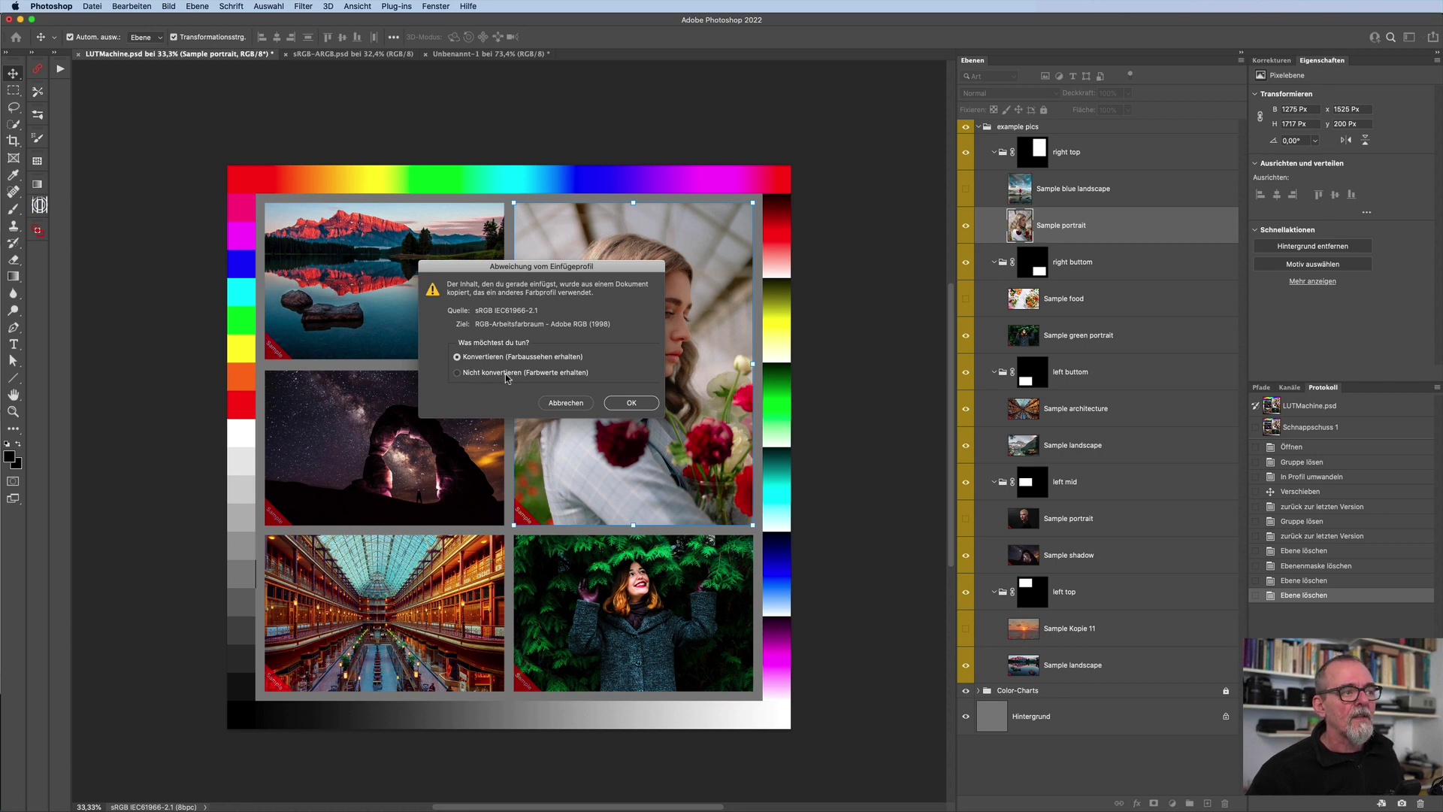
{"action": "left_click", "coordinate": [572, 403]}
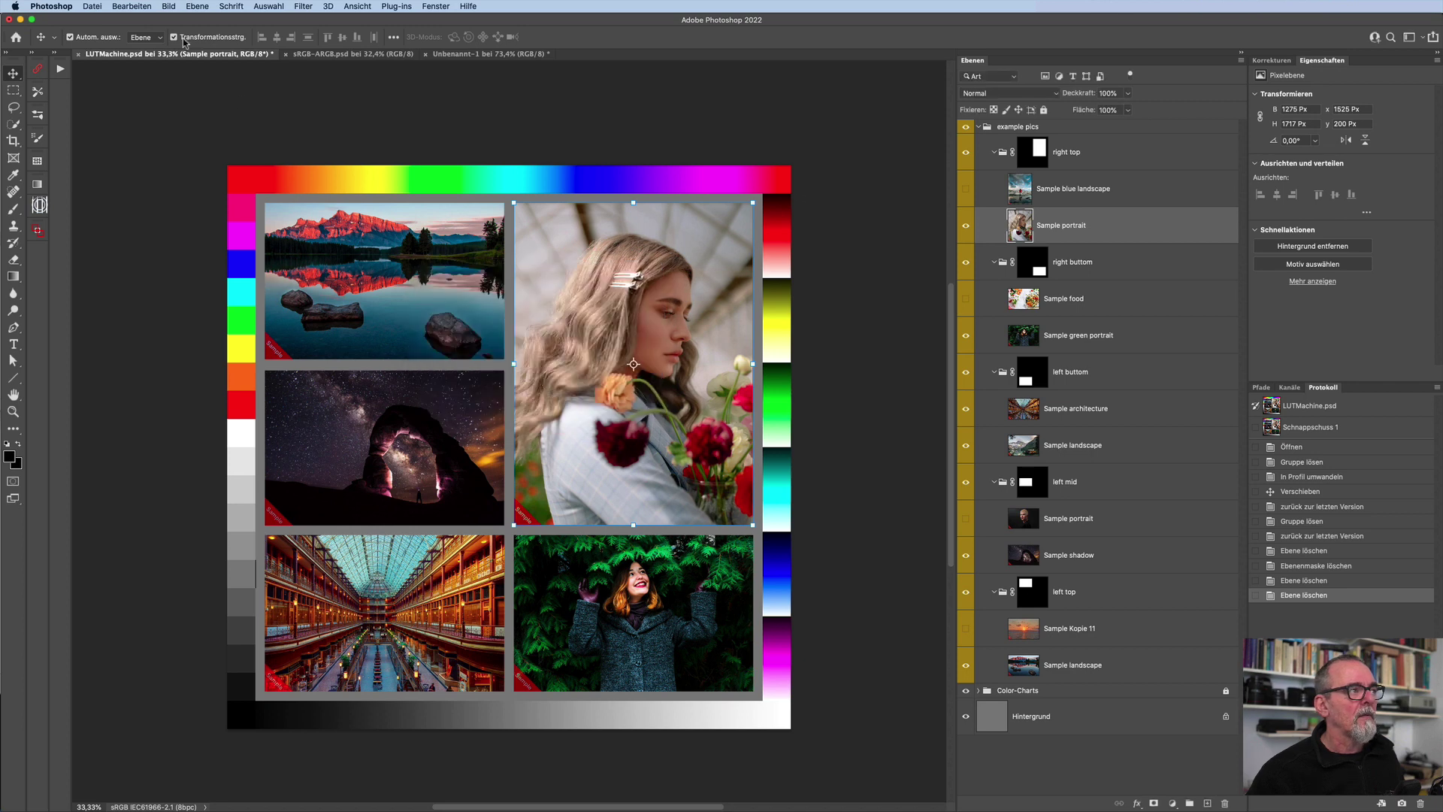
{"action": "left_click", "coordinate": [137, 5]}
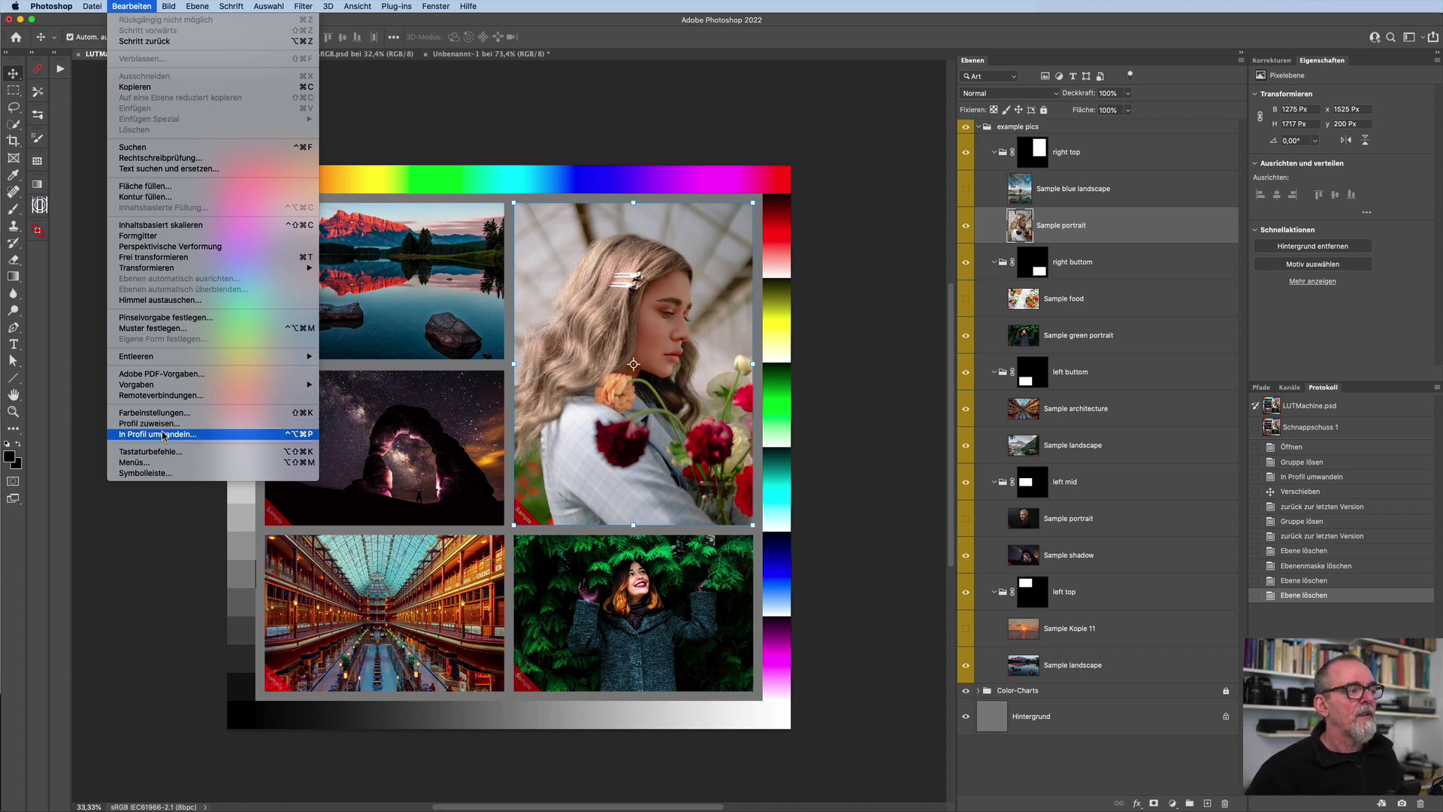
Step: Convert the collage to the Adobe RGB (1998) profile with In Profil umwandeln
{"action": "left_click", "coordinate": [164, 435]}
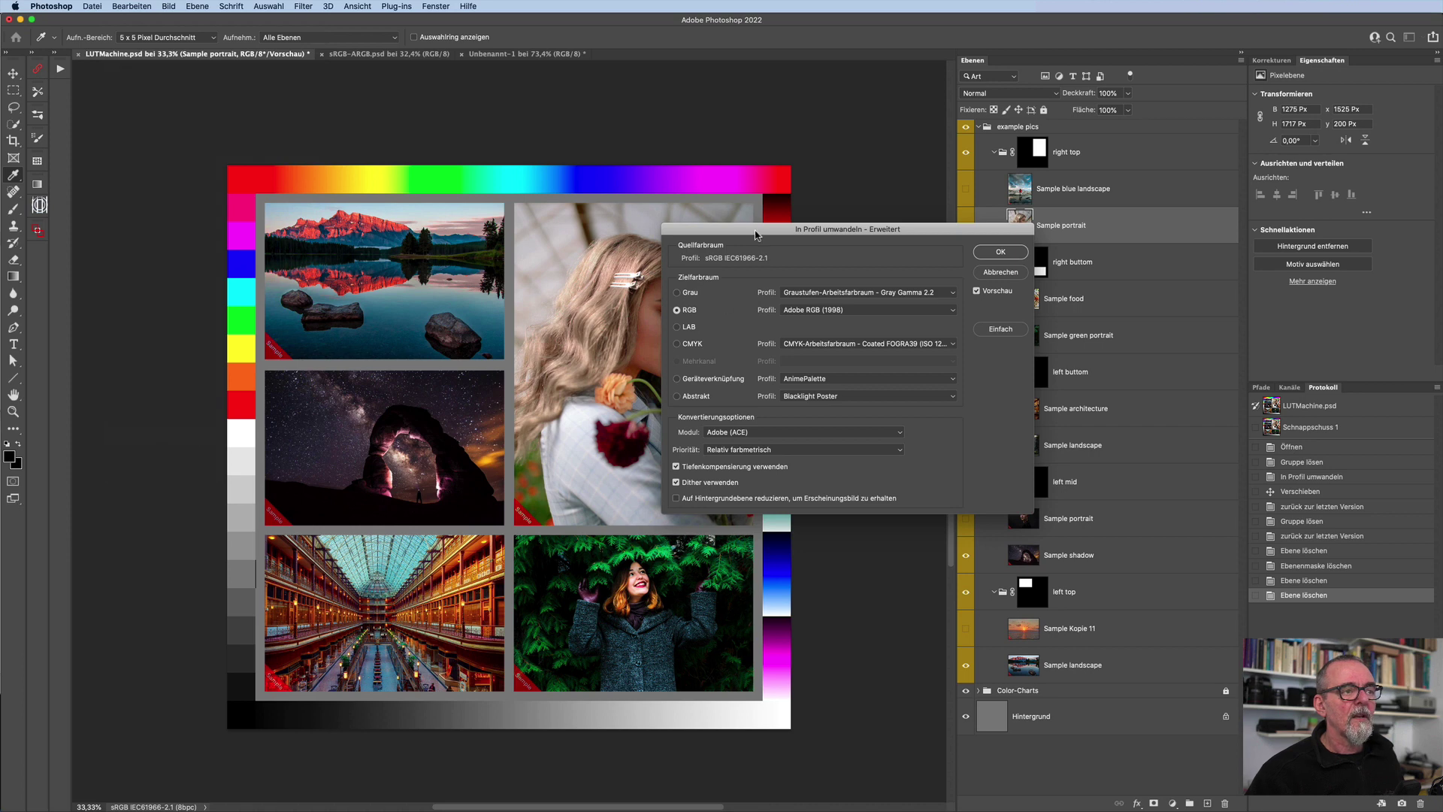
{"action": "left_click_drag", "start_coordinate": [756, 235], "coordinate": [632, 238]}
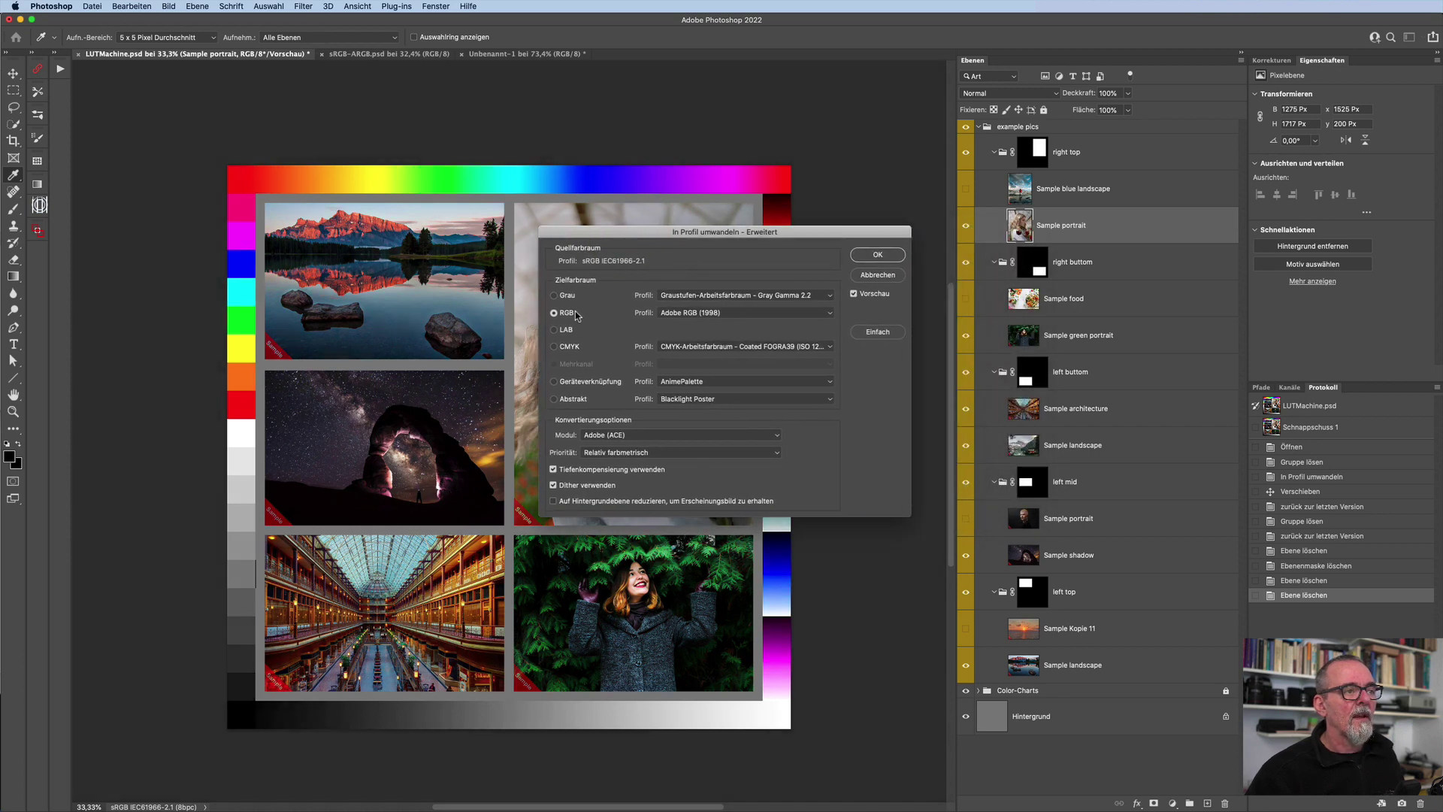
{"action": "left_click", "coordinate": [691, 313]}
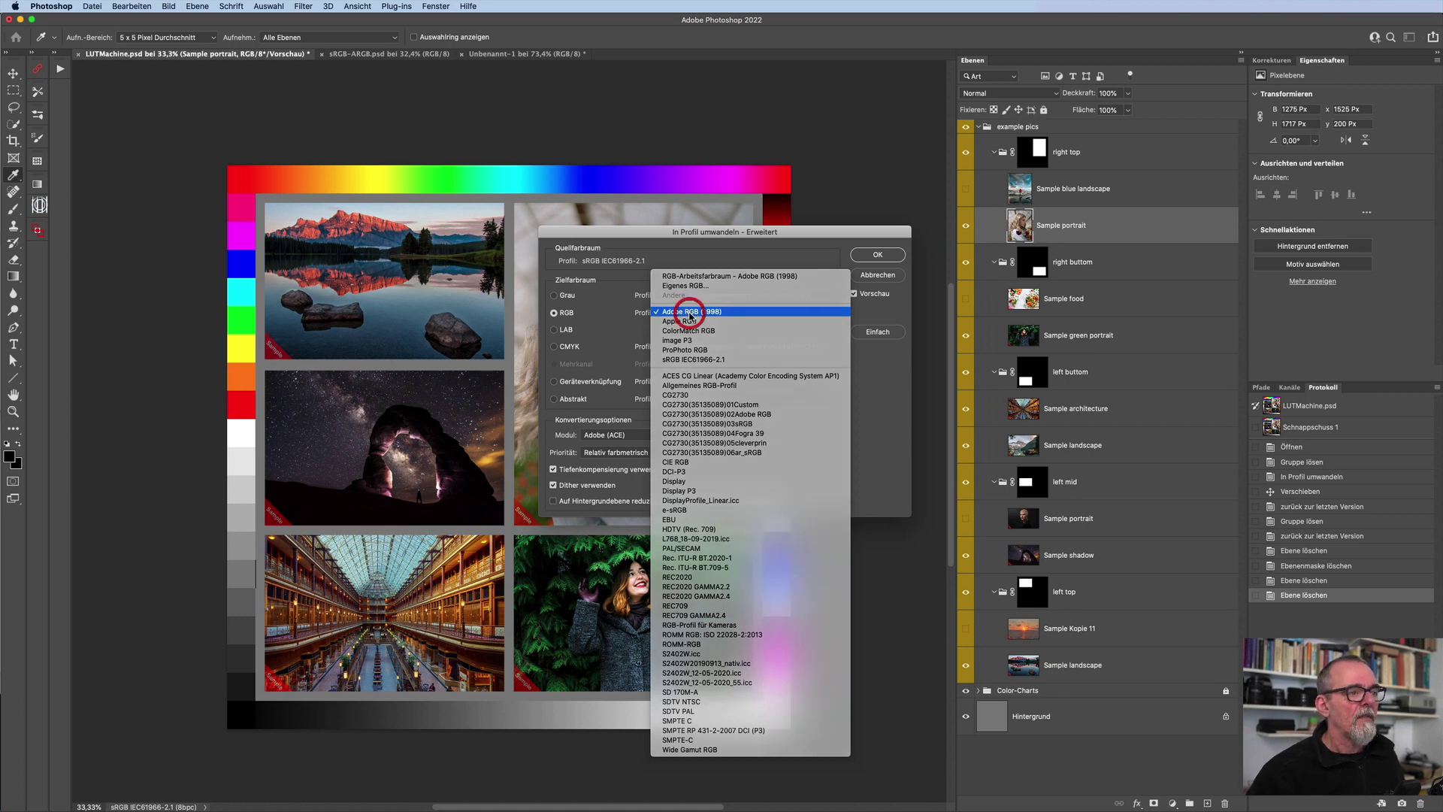
{"action": "left_click", "coordinate": [690, 317]}
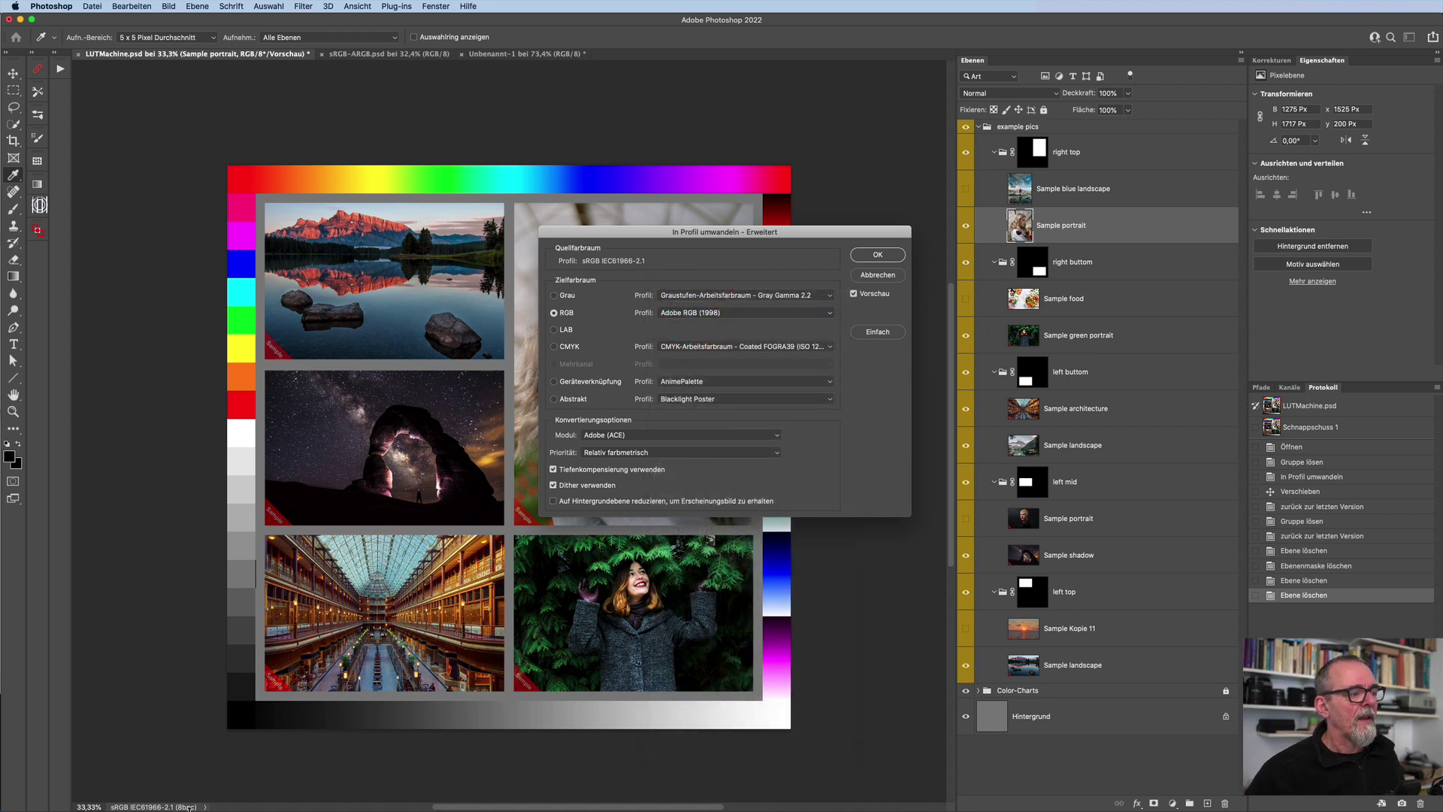
{"action": "left_click", "coordinate": [703, 315]}
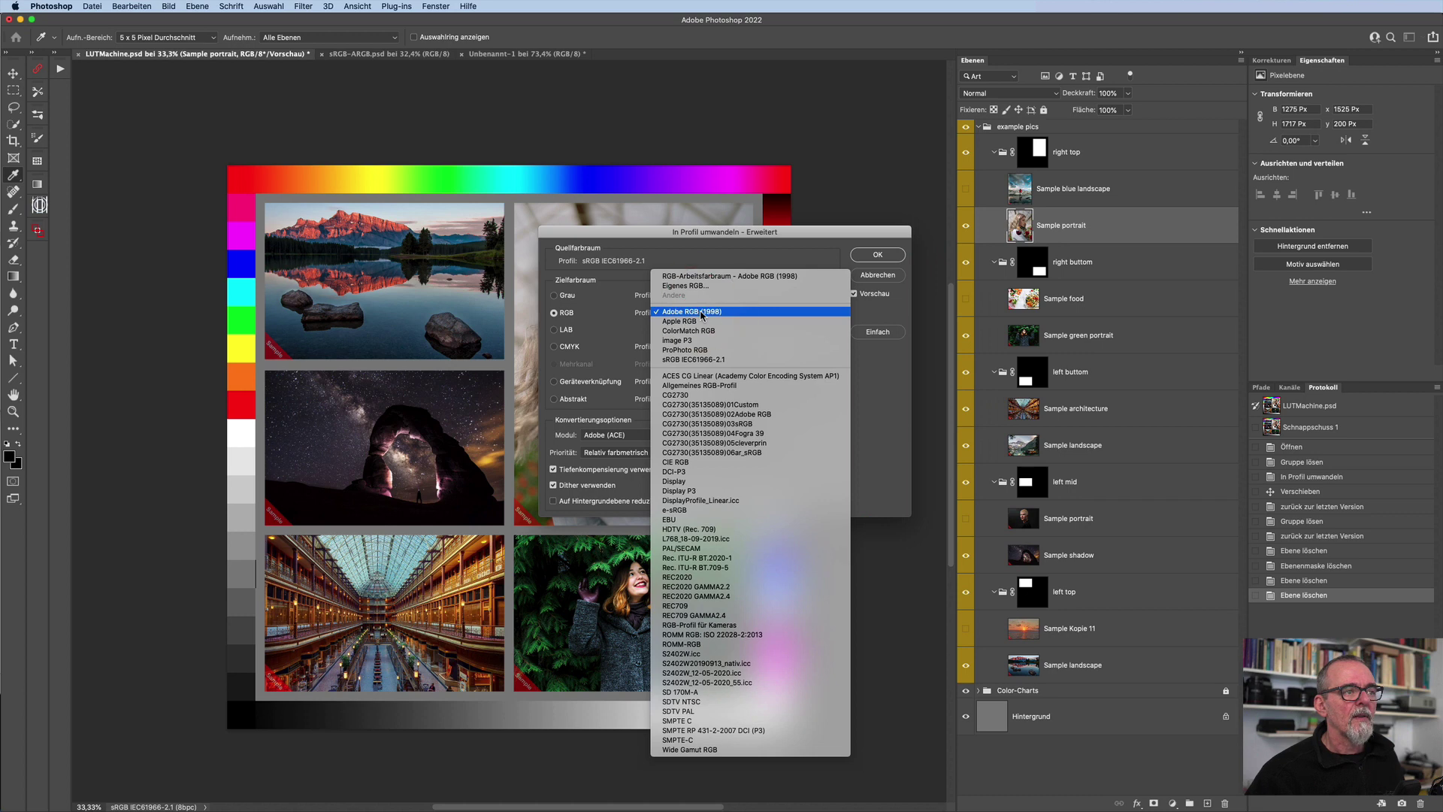
{"action": "left_click", "coordinate": [701, 314]}
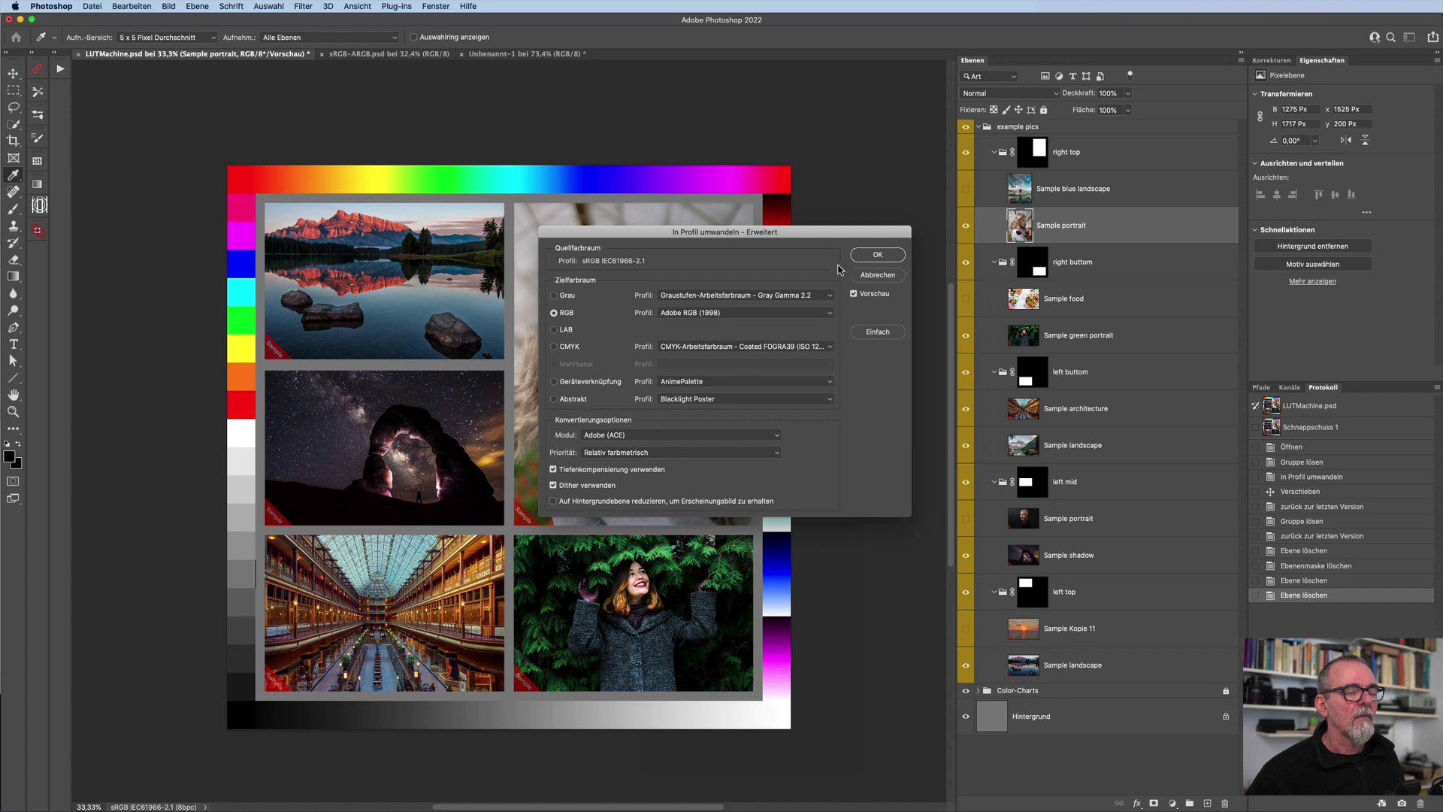
{"action": "left_click", "coordinate": [874, 256]}
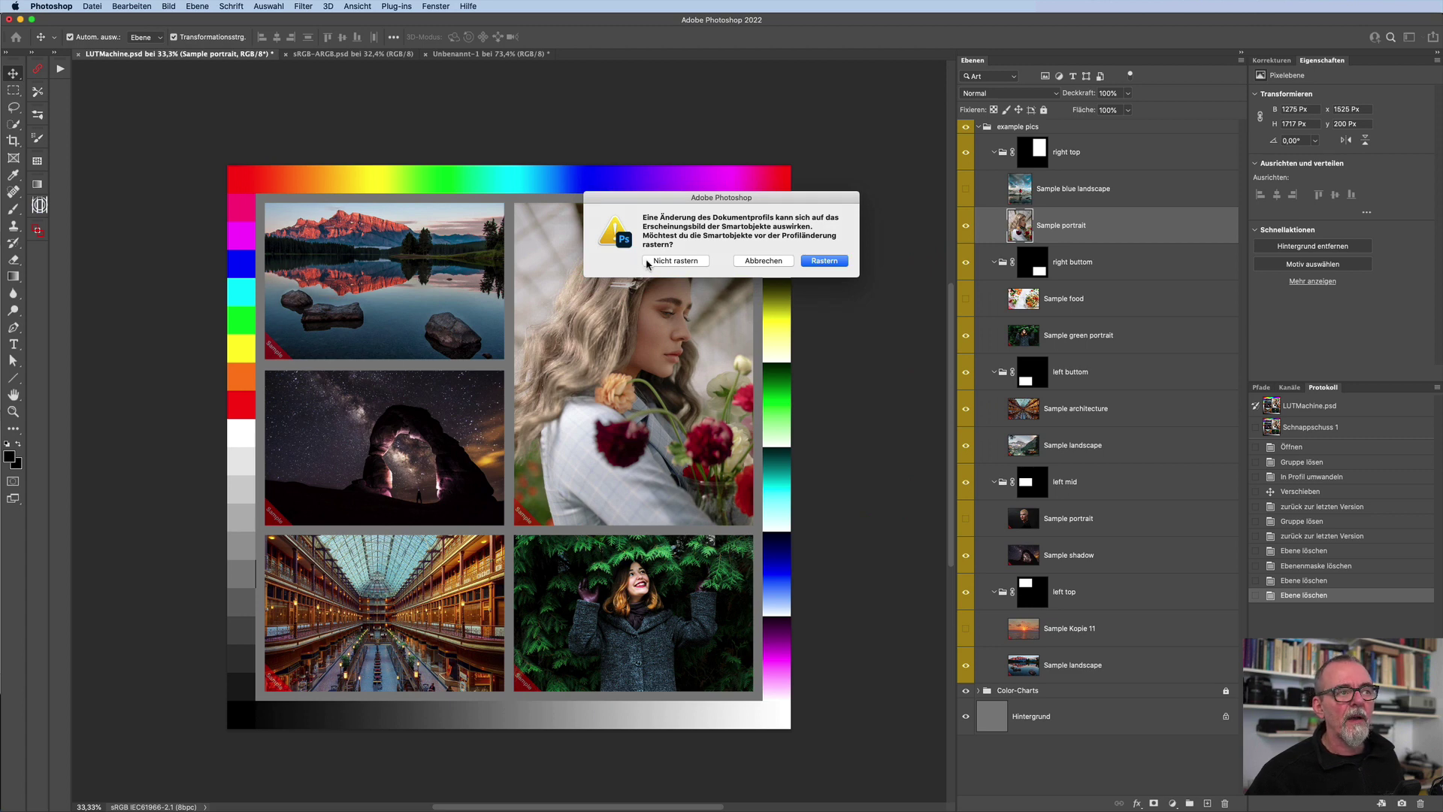
Step: Convert to Adobe RGB (1998) with smart objects kept unrasterized, then toggle against the sRGB history state
{"action": "left_click", "coordinate": [660, 260]}
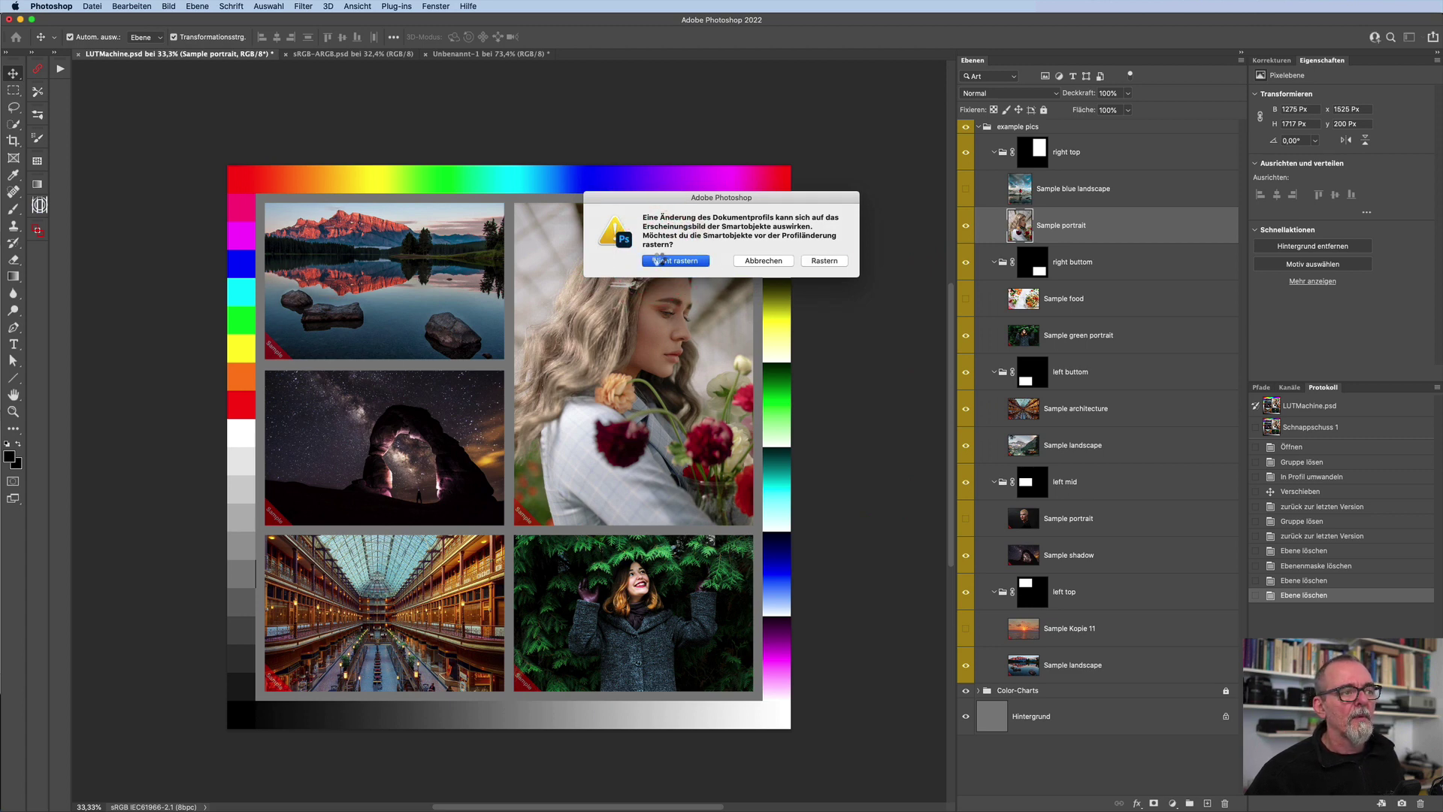
{"action": "left_click", "coordinate": [659, 261]}
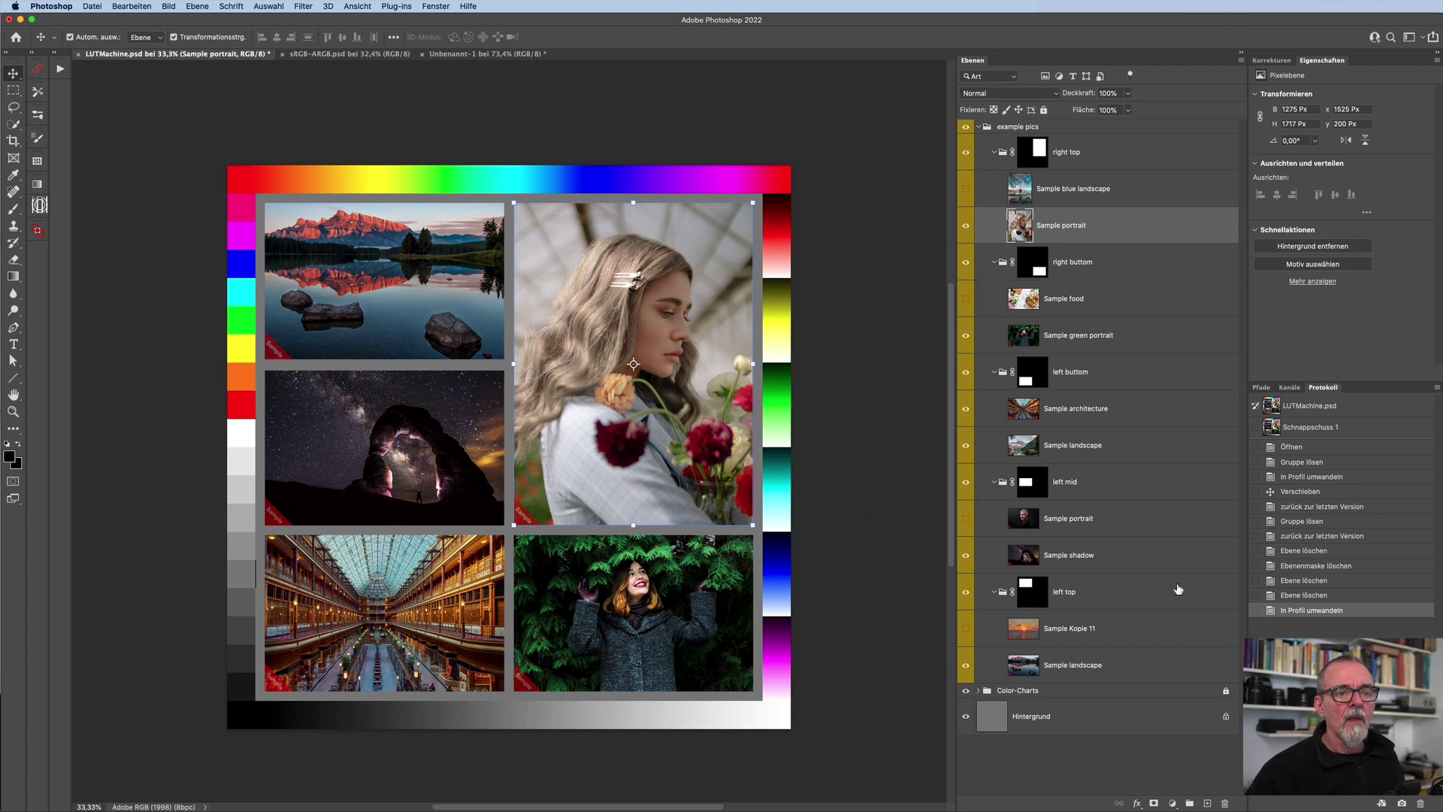
{"action": "left_click", "coordinate": [1287, 596]}
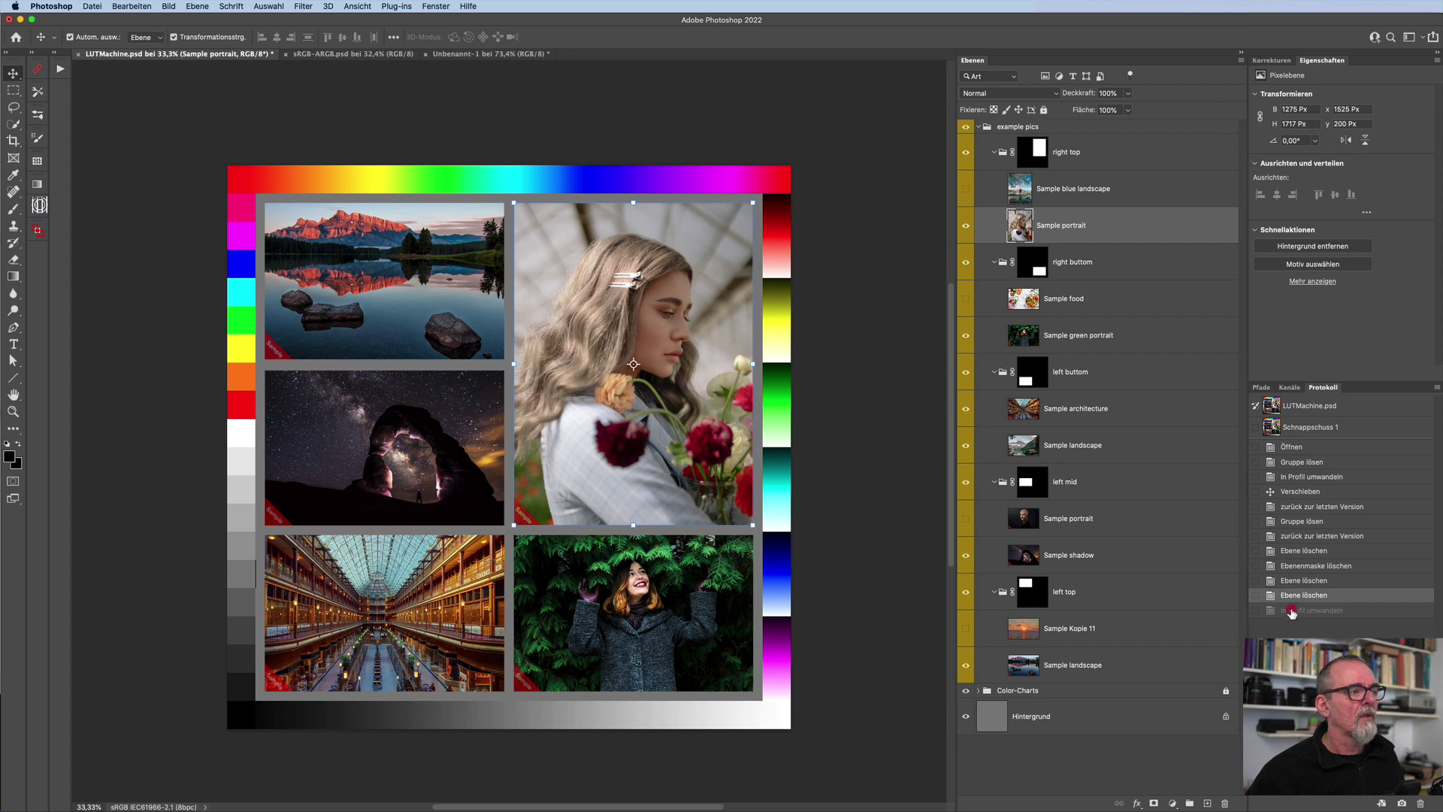
{"action": "left_click", "coordinate": [1293, 611]}
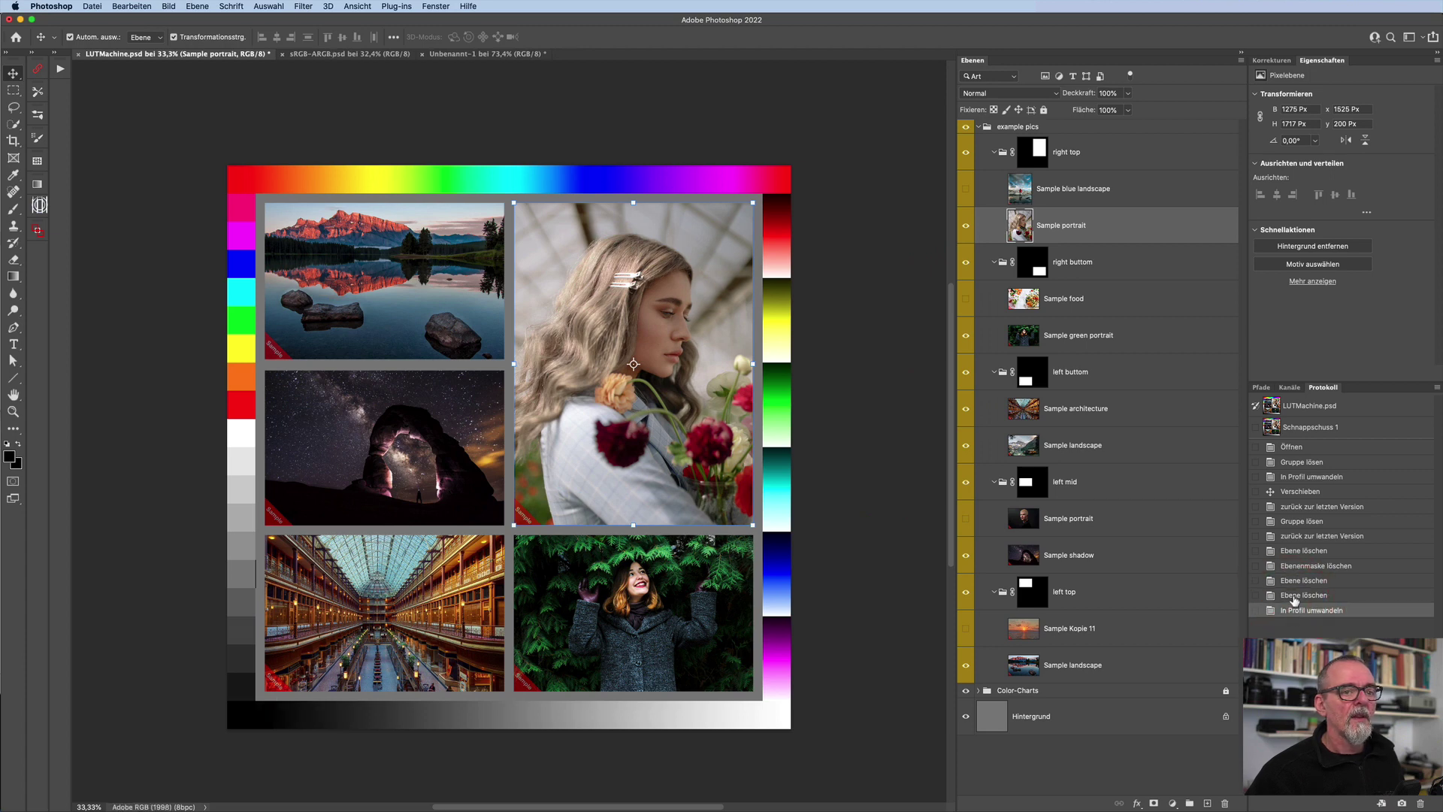
{"action": "left_click", "coordinate": [1293, 597]}
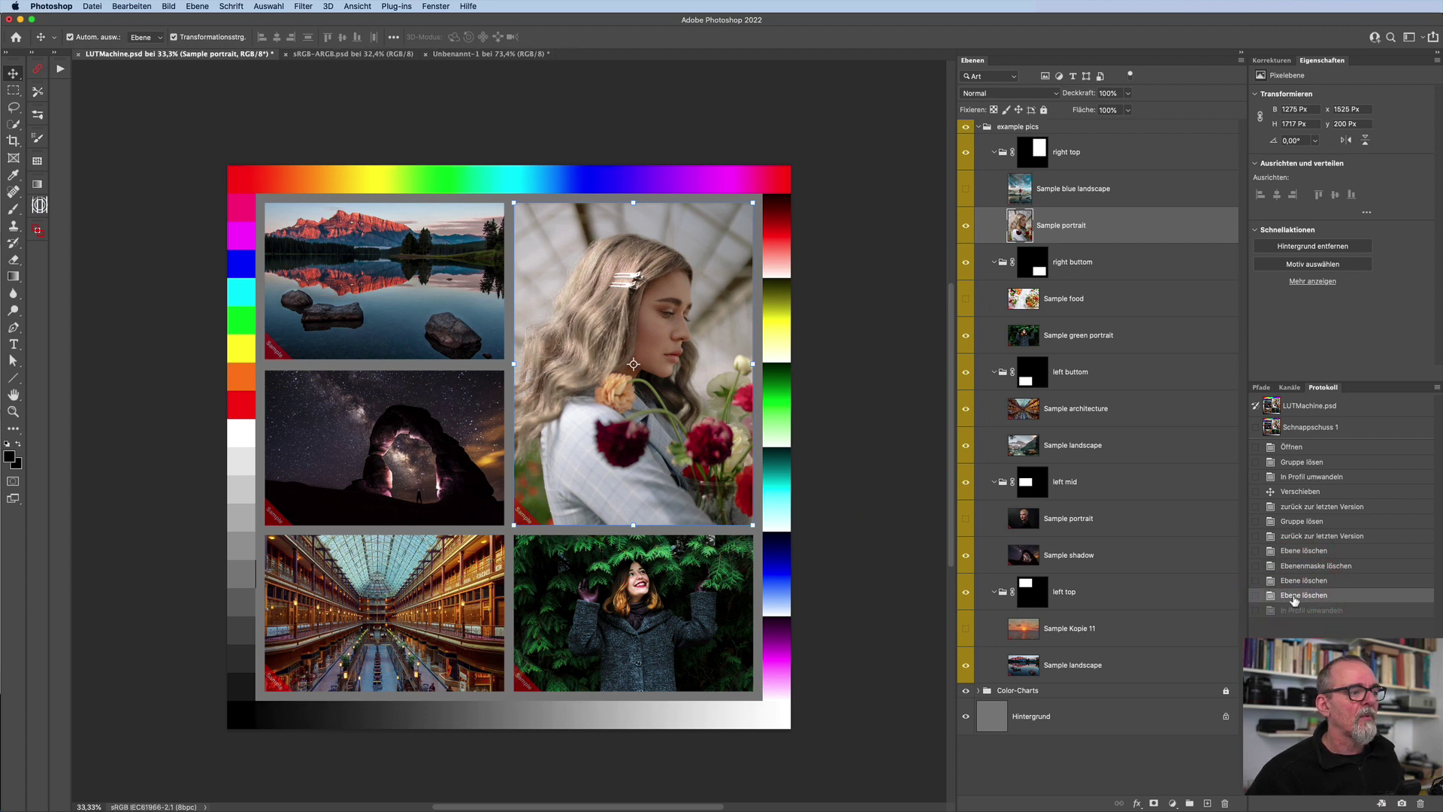
{"action": "left_click", "coordinate": [1297, 605]}
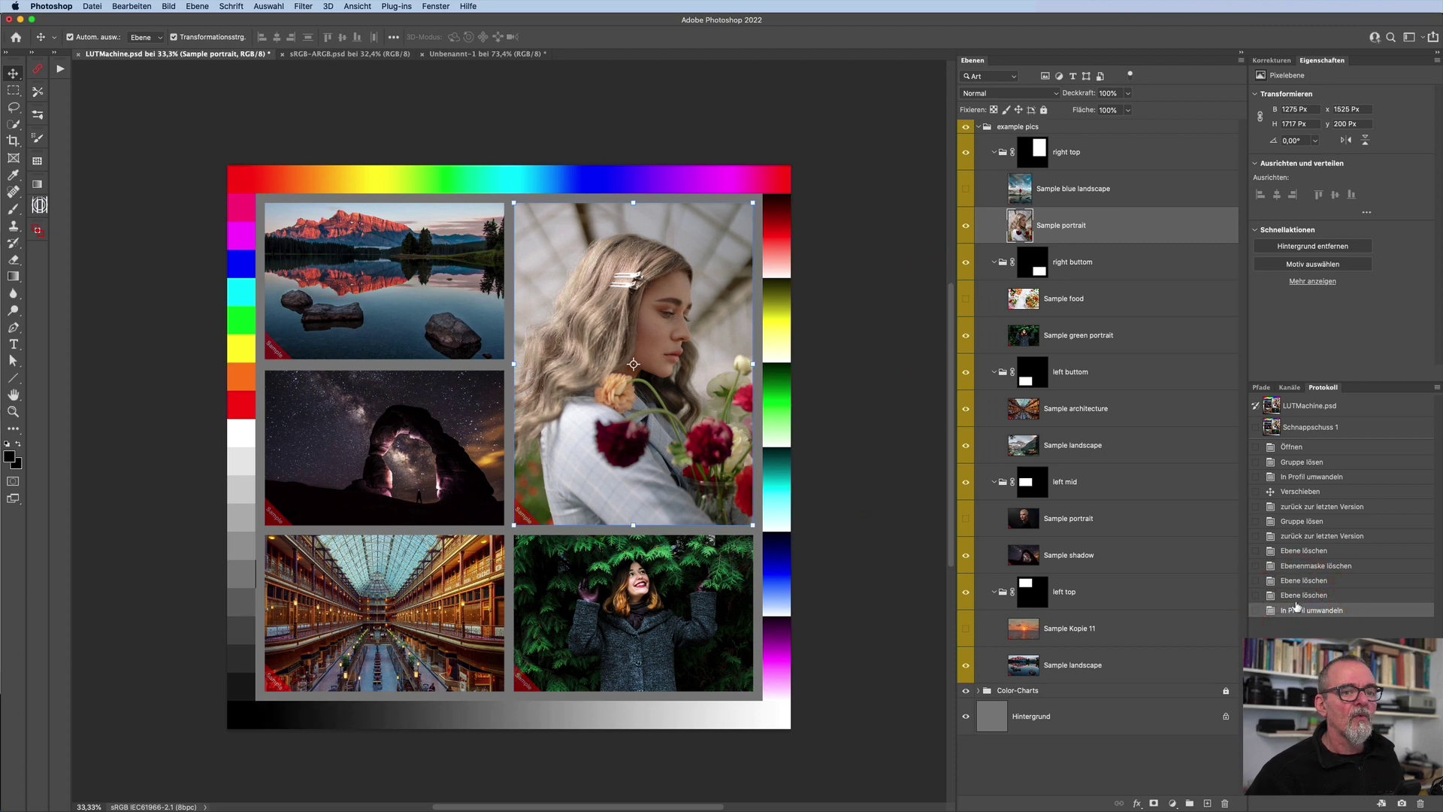
{"action": "left_click", "coordinate": [1293, 596]}
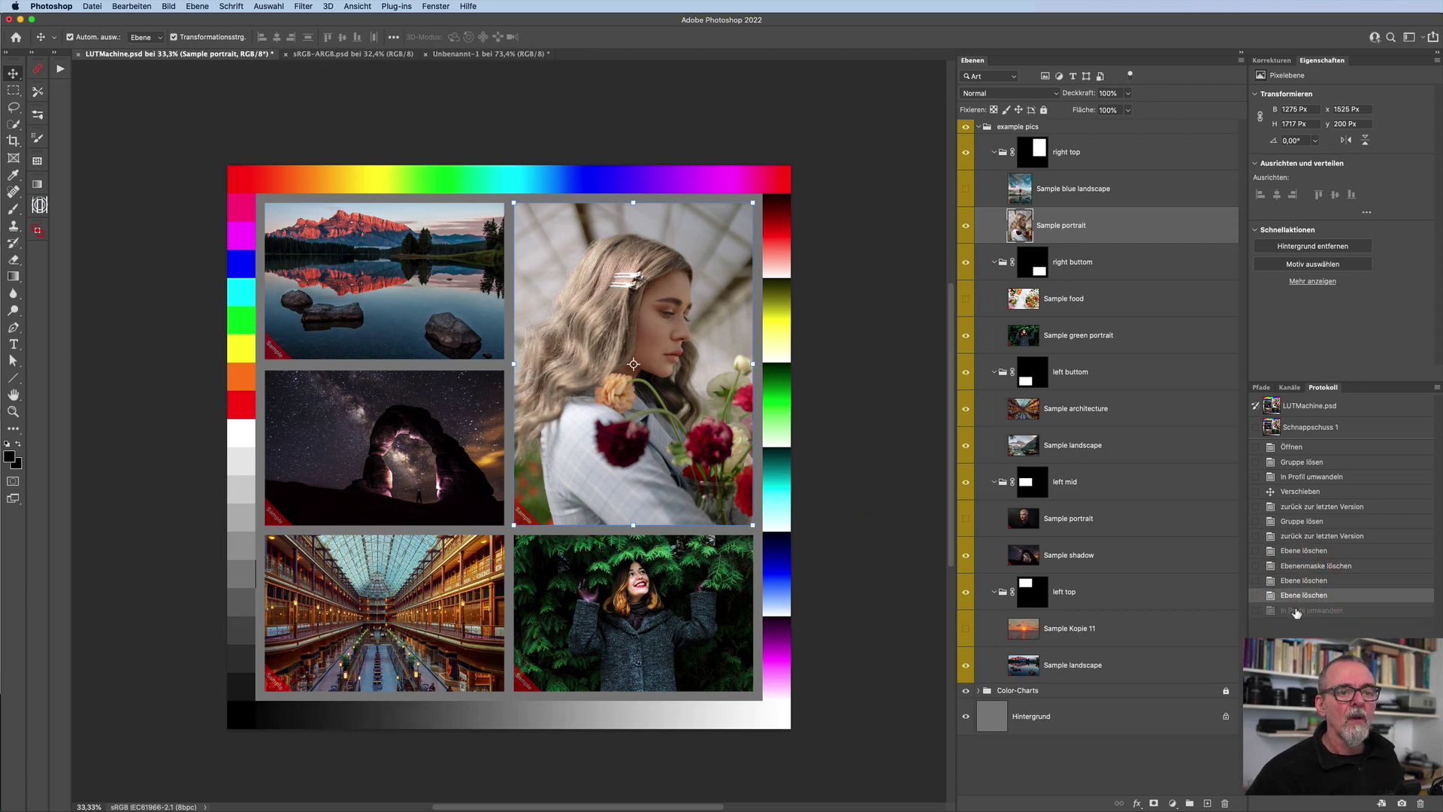
{"action": "left_click", "coordinate": [1296, 611]}
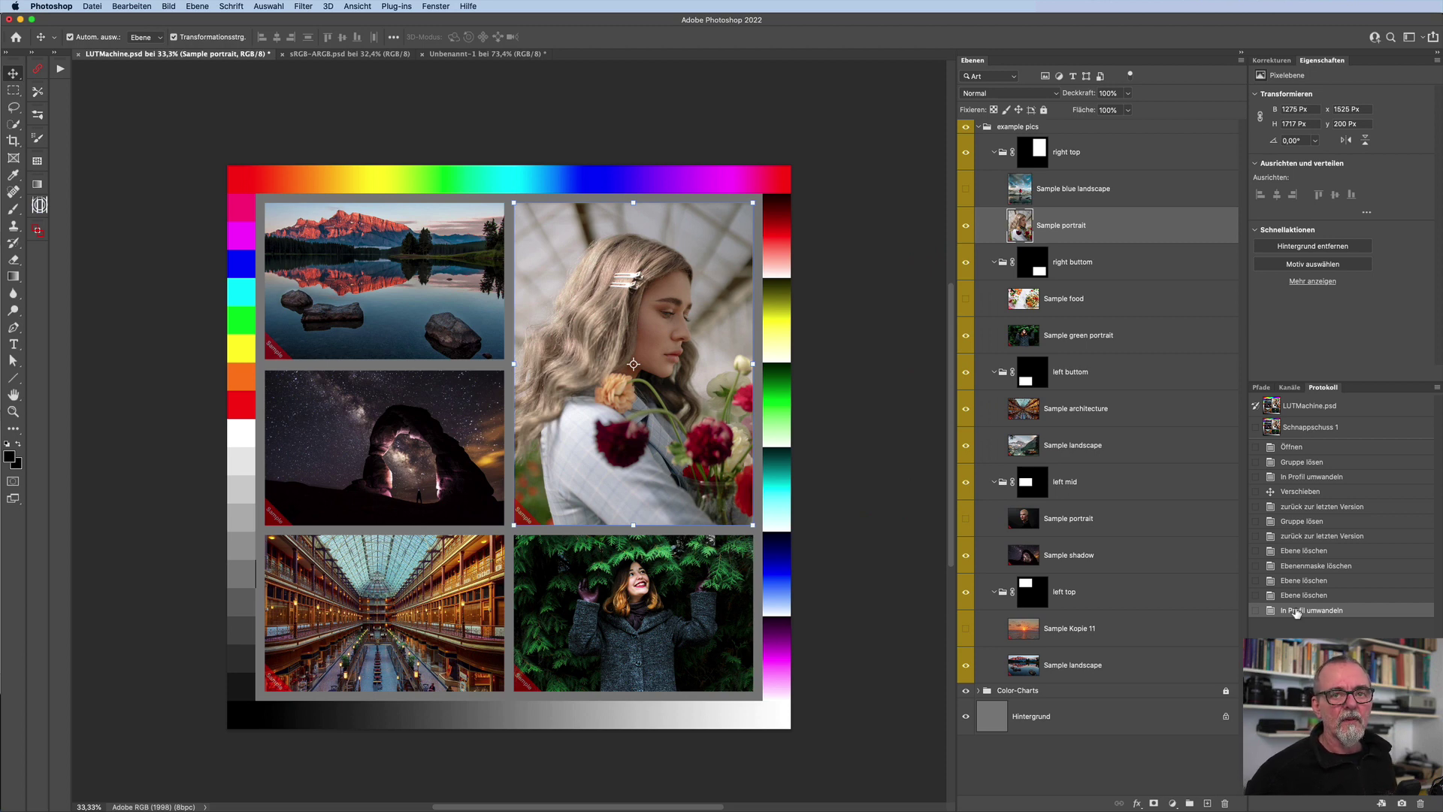
Step: Deselect the Sample portrait layer, unlock the Color-Charts group, and select the red patch
{"action": "left_click", "coordinate": [162, 406]}
{"action": "left_click", "coordinate": [229, 406]}
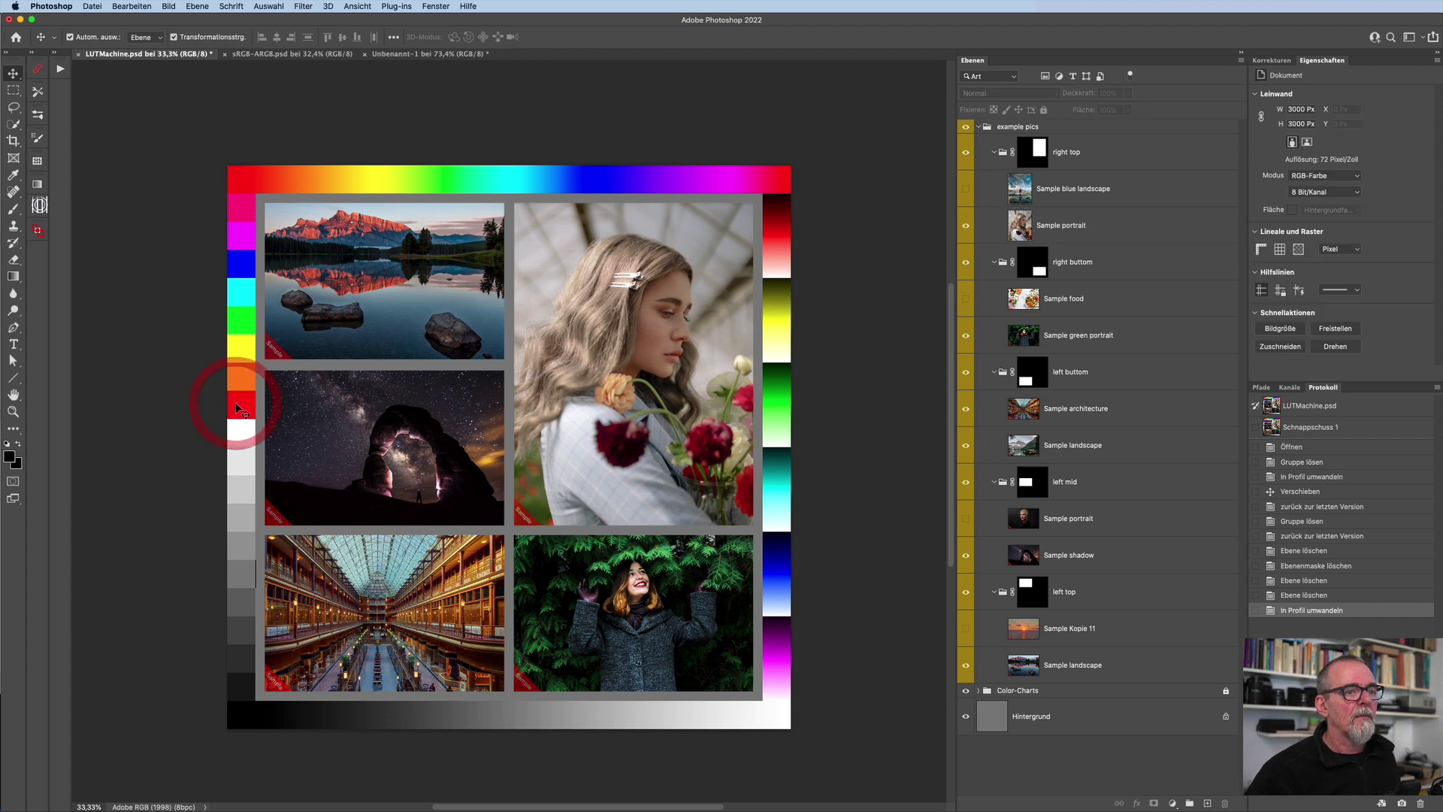
{"action": "left_click", "coordinate": [254, 406]}
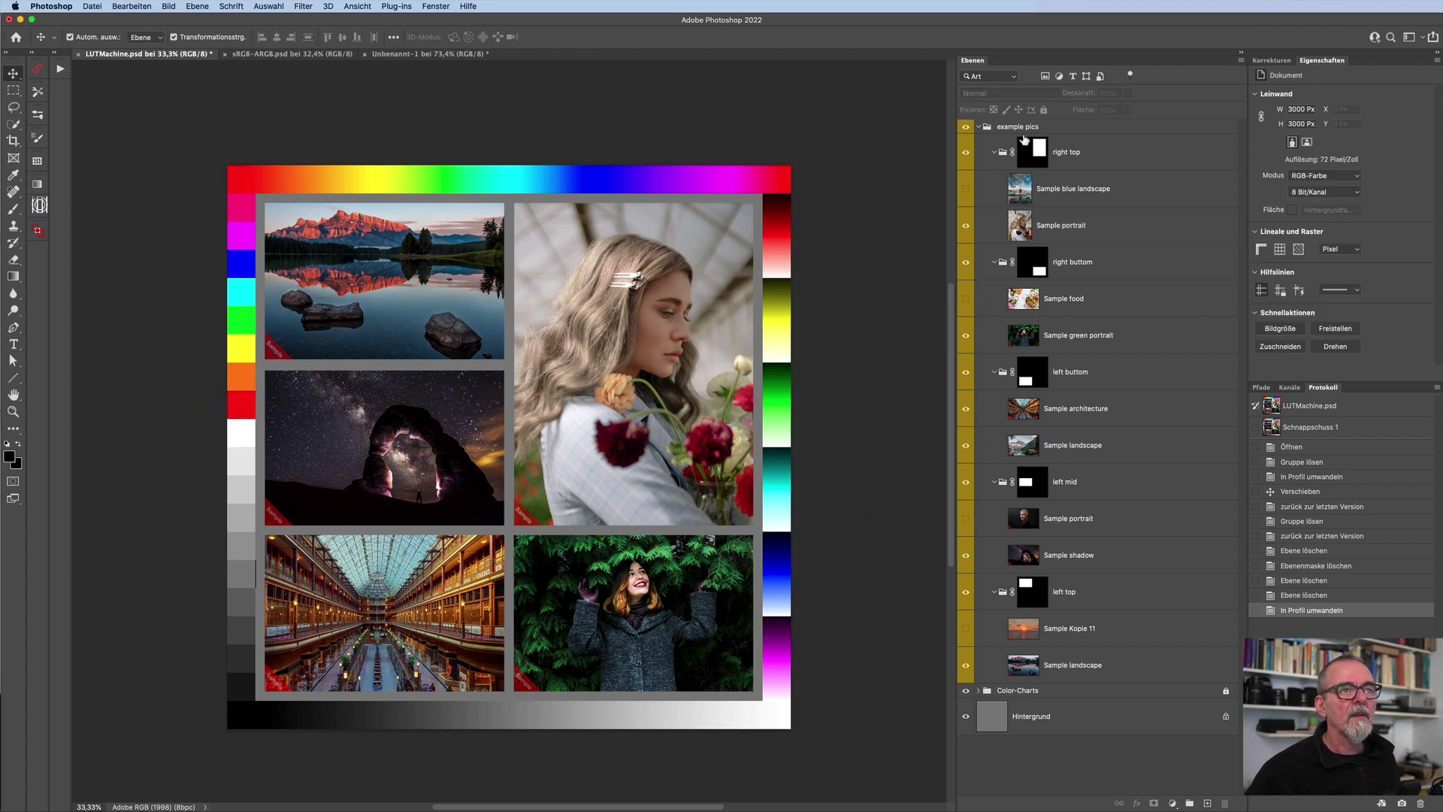
{"action": "left_click", "coordinate": [1227, 691]}
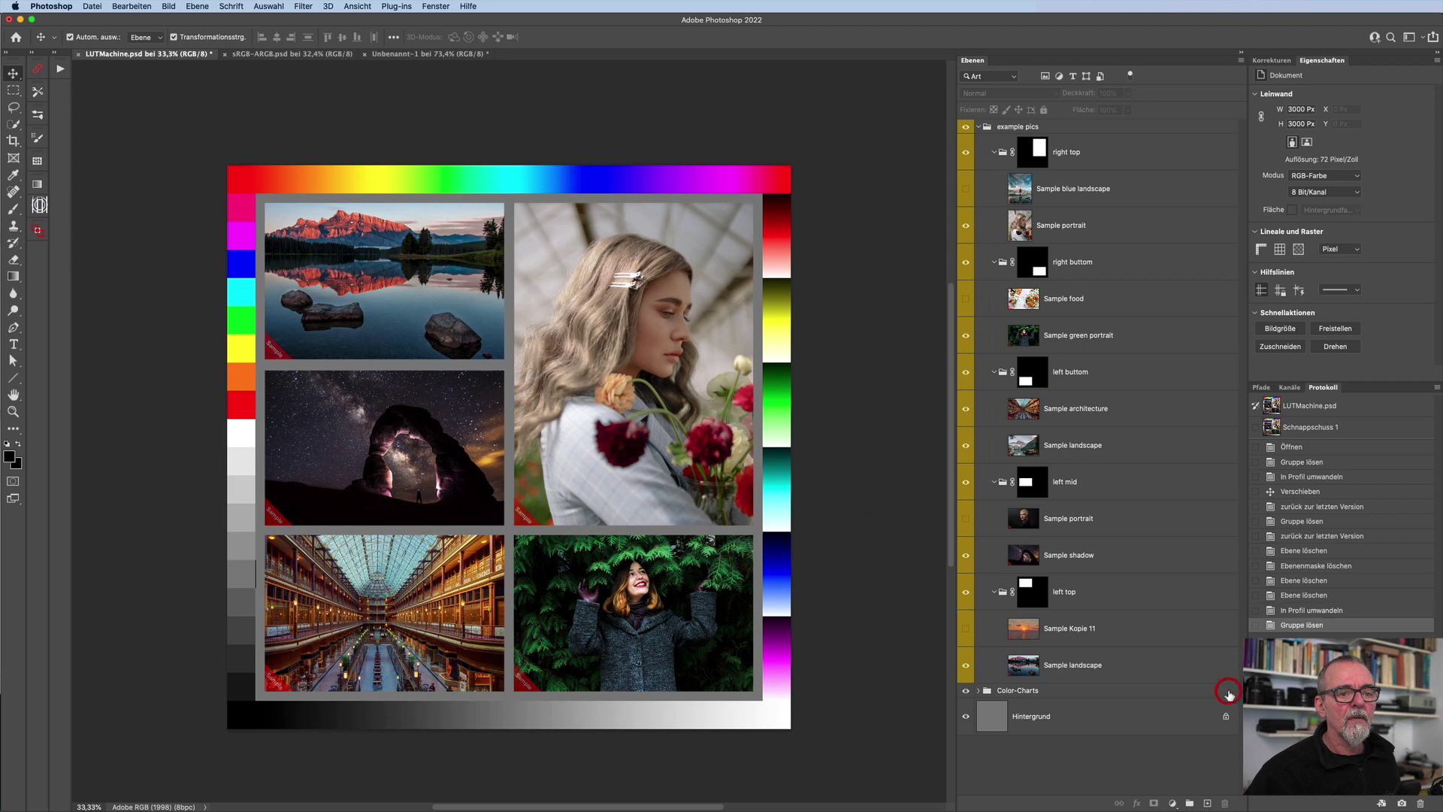
{"action": "left_click", "coordinate": [233, 402]}
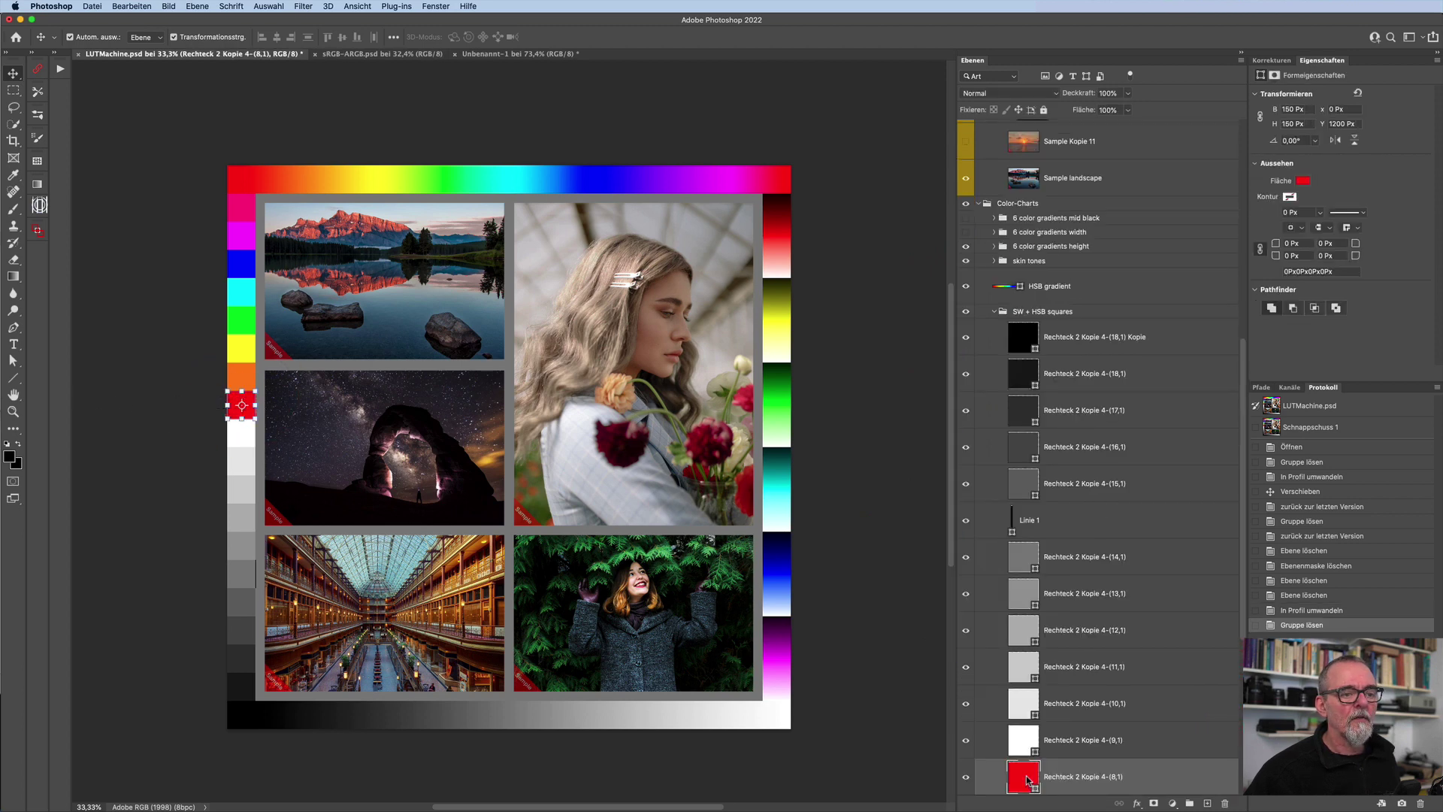
Step: Read the red patch's colour (H 0, S 100, B 86), cancel the picker, and deselect it
{"action": "double_click", "coordinate": [1029, 780]}
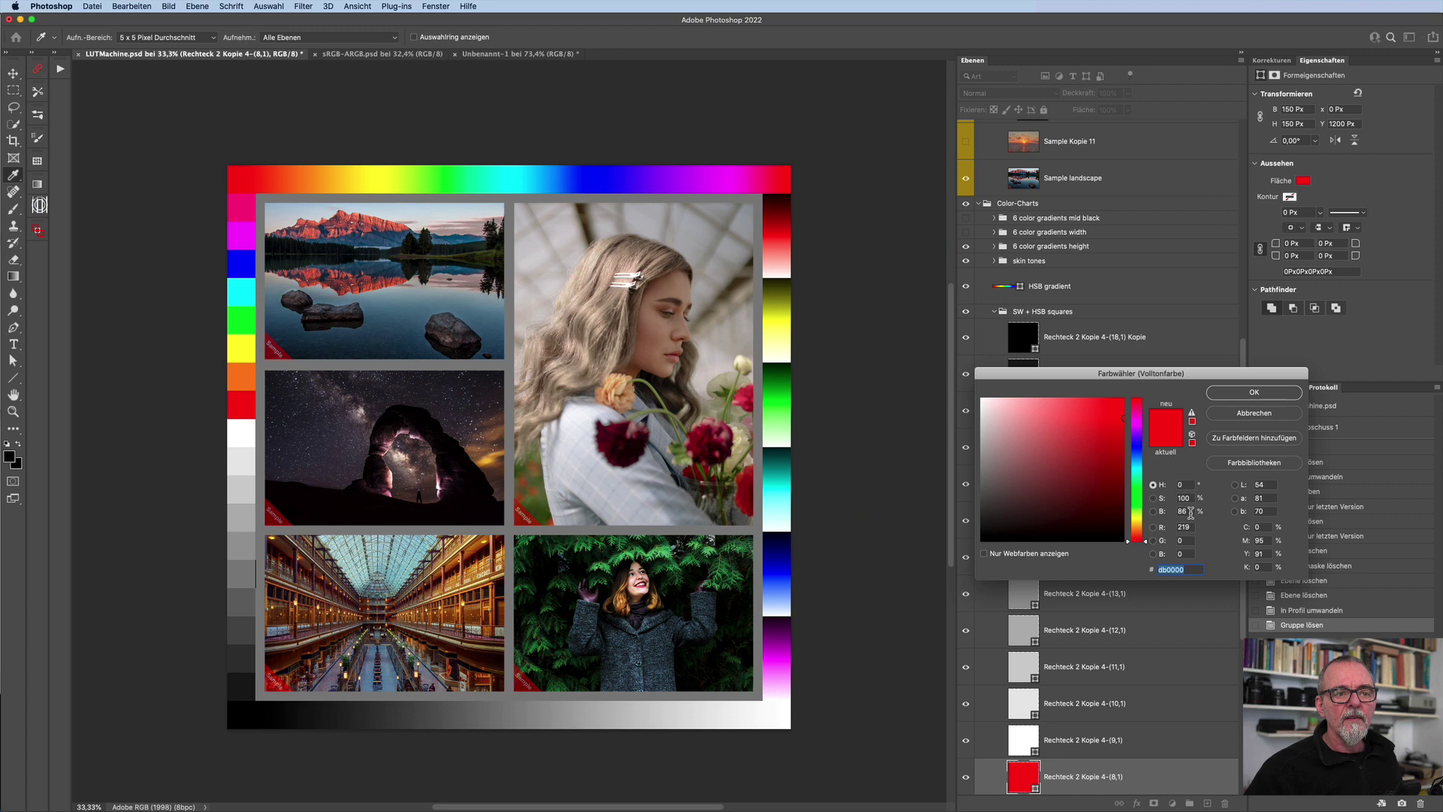
{"action": "left_click", "coordinate": [1192, 511]}
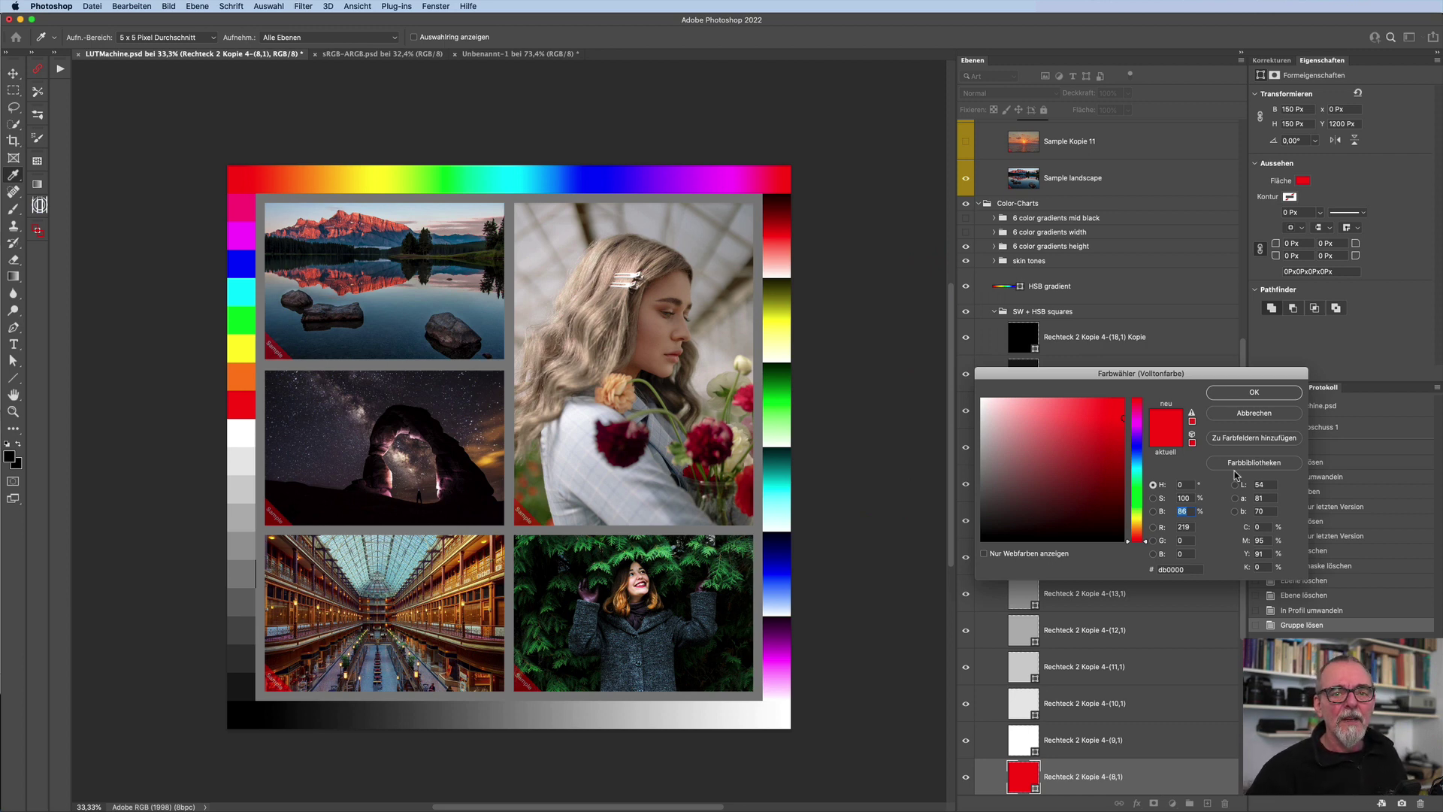
{"action": "left_click", "coordinate": [1244, 411]}
{"action": "key", "text": "v"}
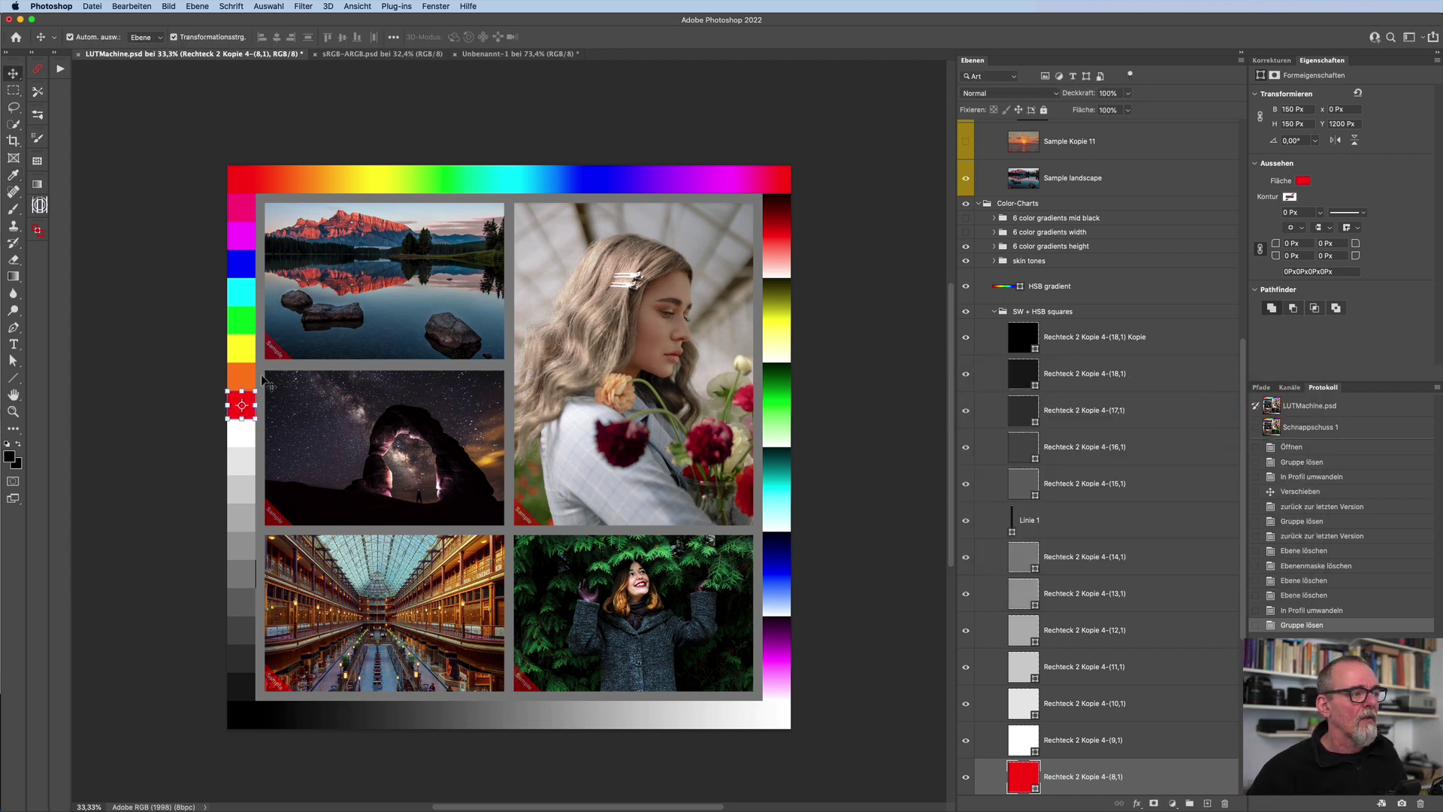
{"action": "left_click", "coordinate": [173, 372]}
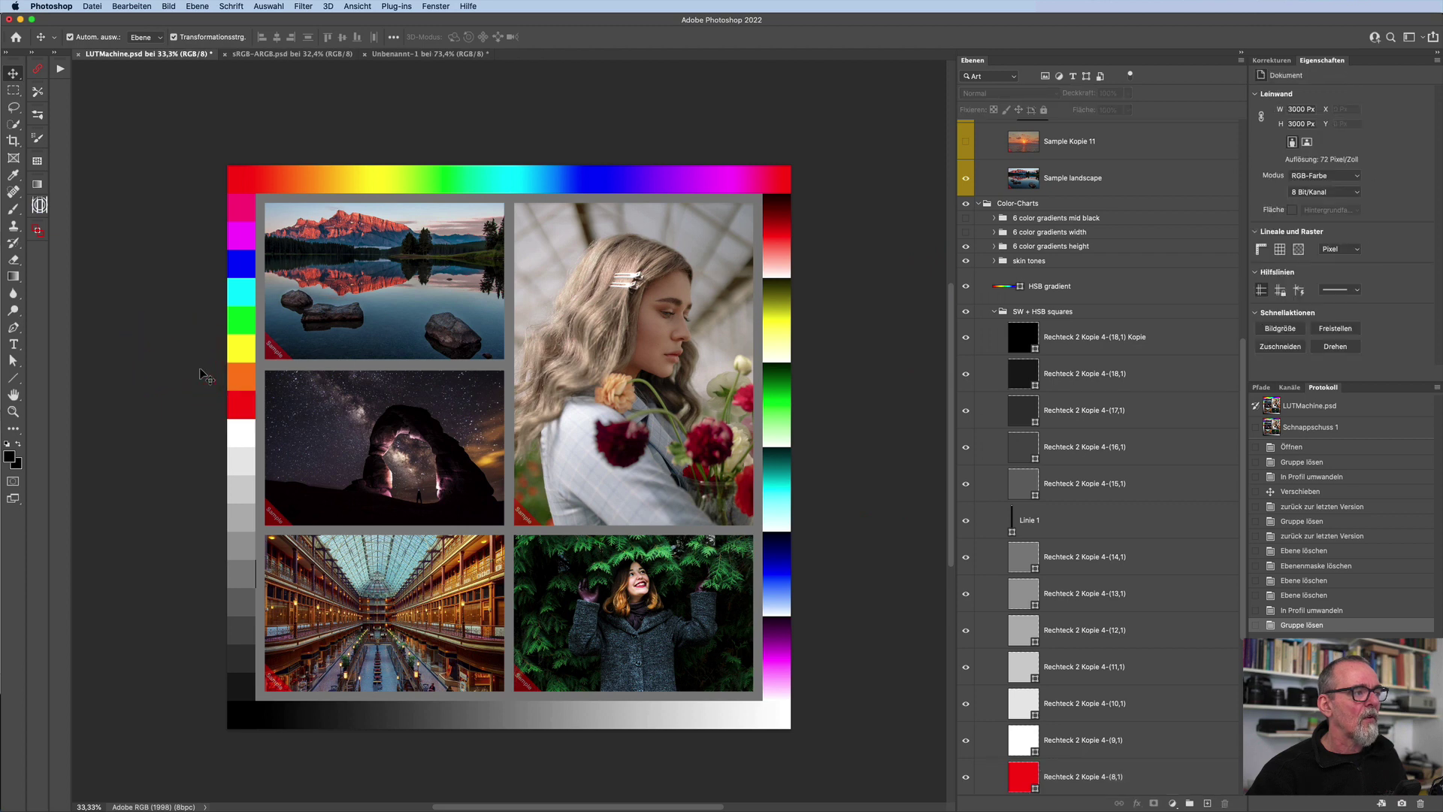
{"action": "left_click", "coordinate": [242, 292]}
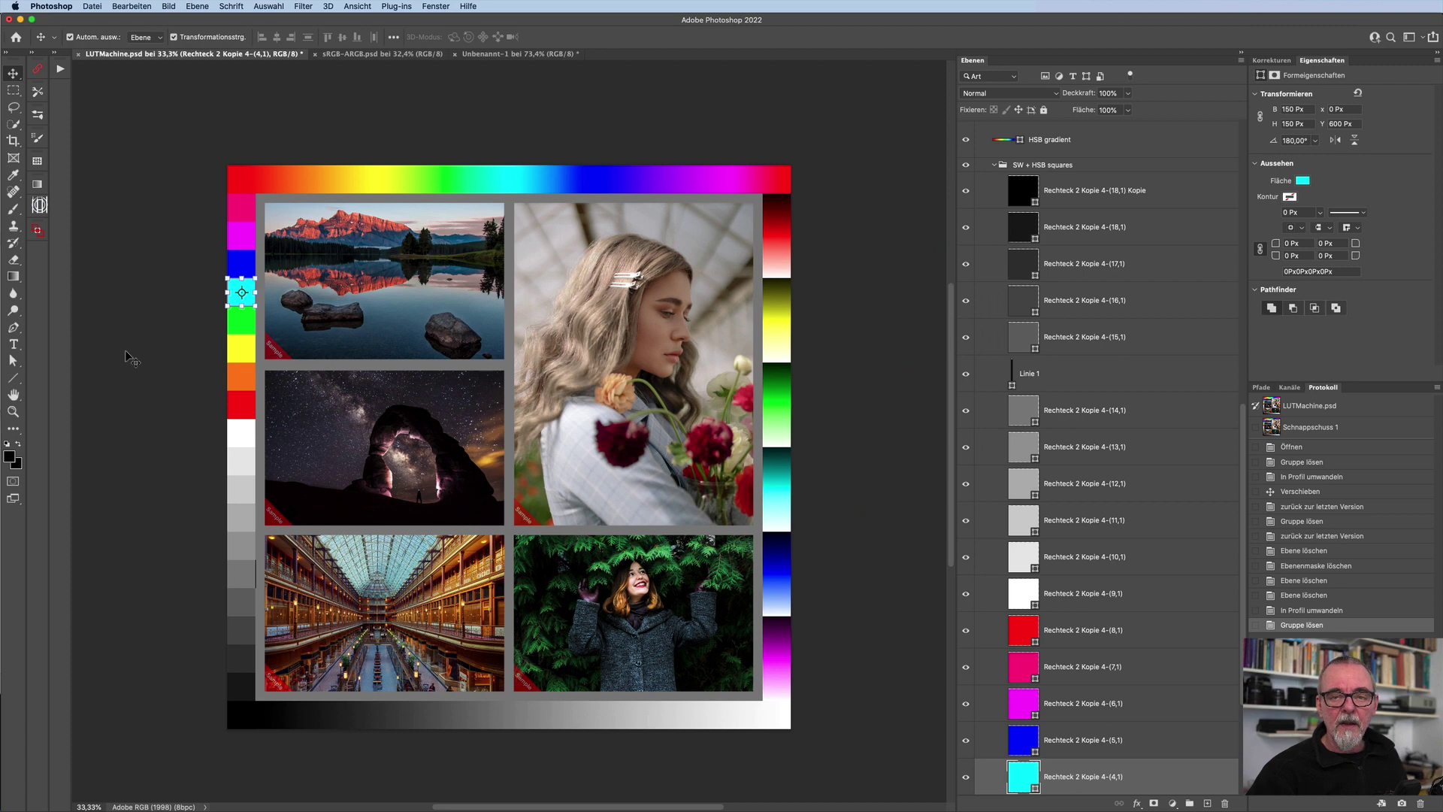
{"action": "double_click", "coordinate": [1029, 775]}
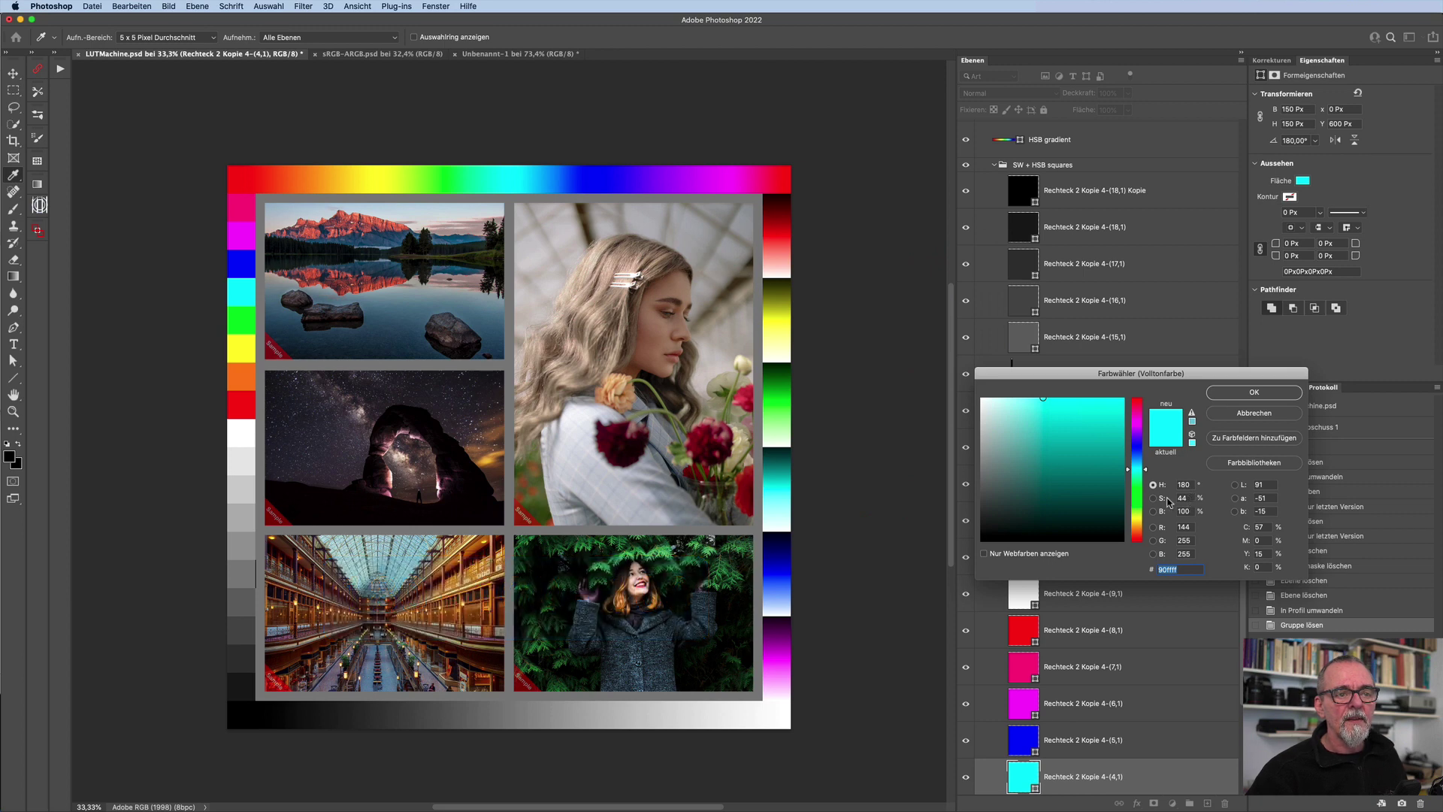
{"action": "left_click", "coordinate": [1254, 415]}
{"action": "key", "text": "v"}
{"action": "left_click_drag", "start_coordinate": [159, 382], "coordinate": [250, 410]}
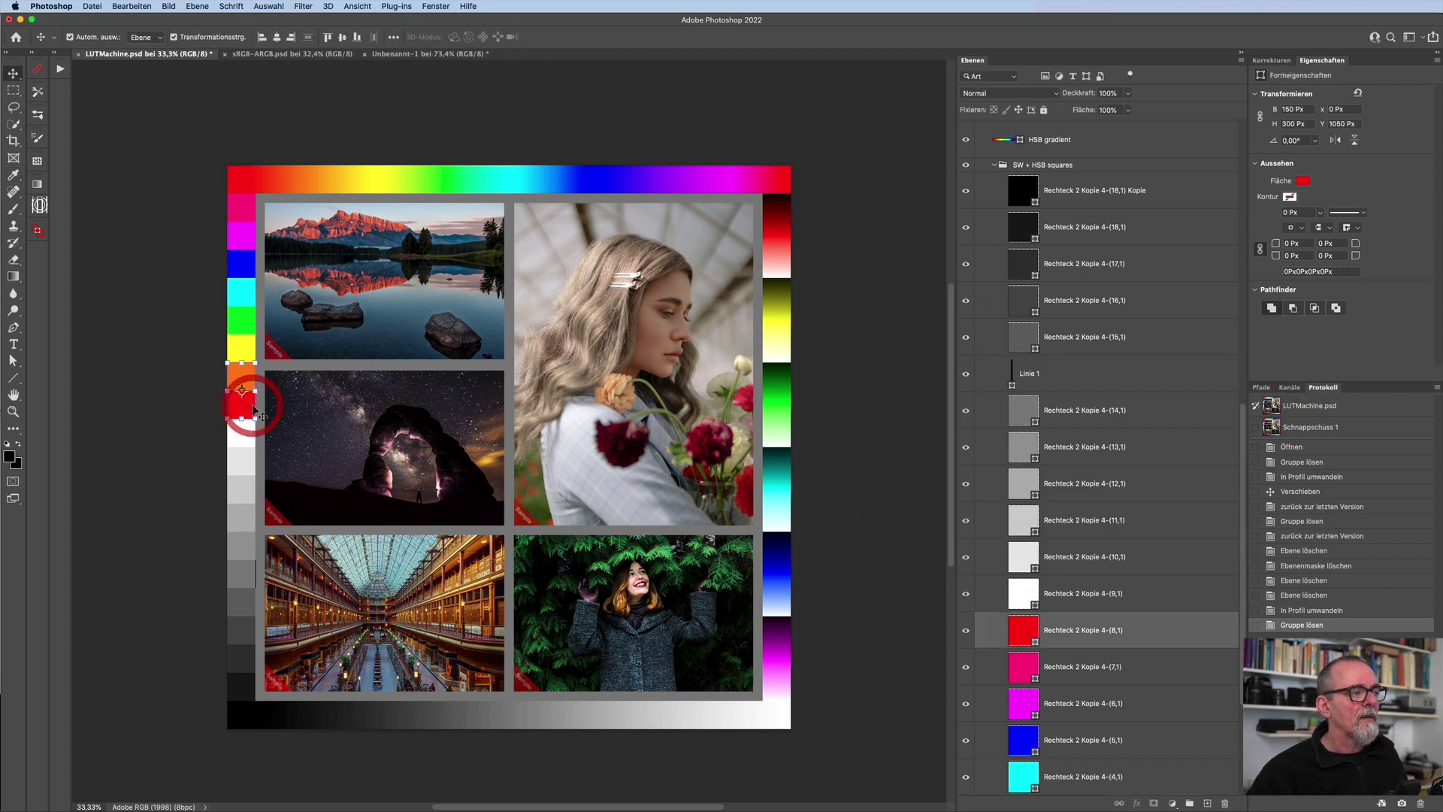
{"action": "left_click", "coordinate": [241, 406]}
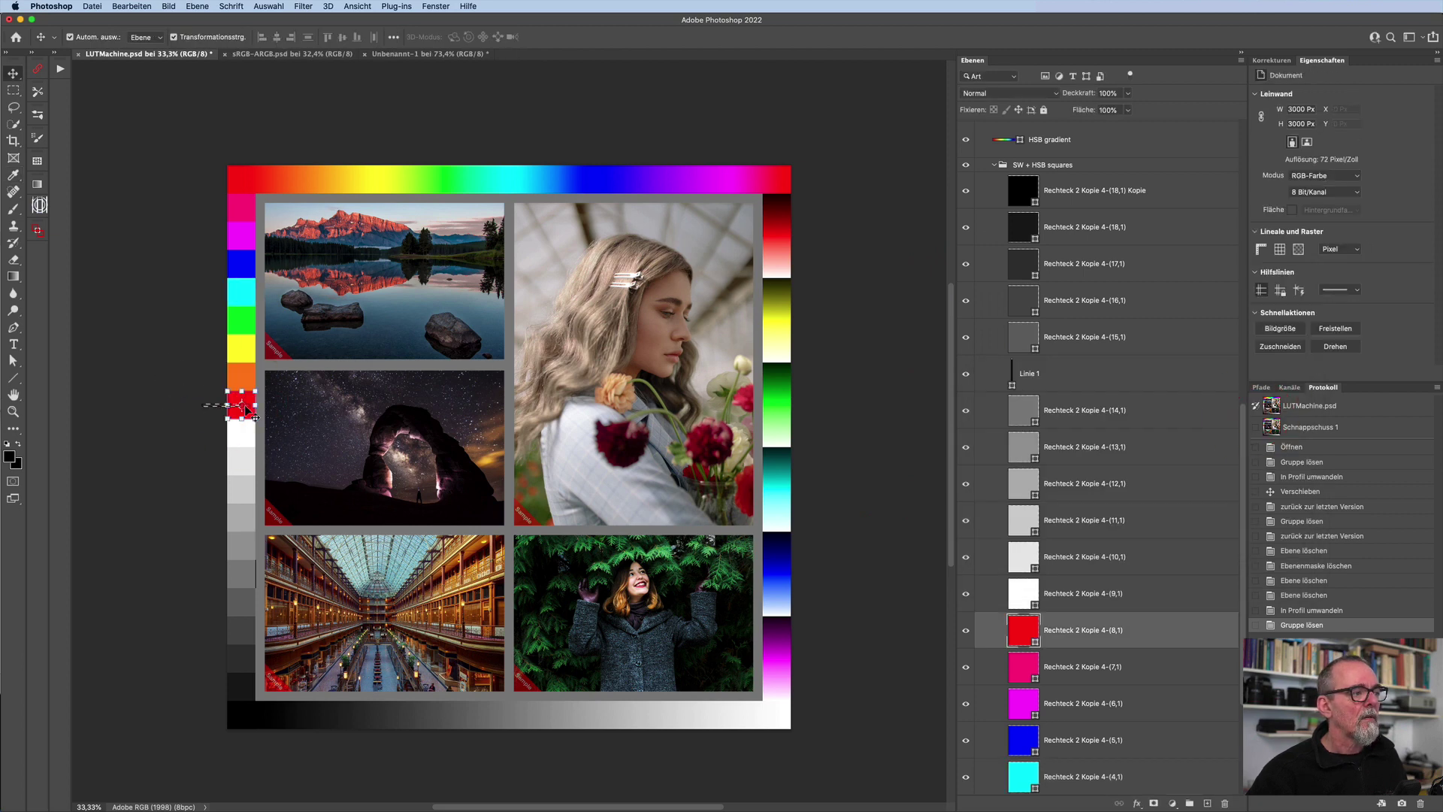
{"action": "double_click", "coordinate": [1022, 636]}
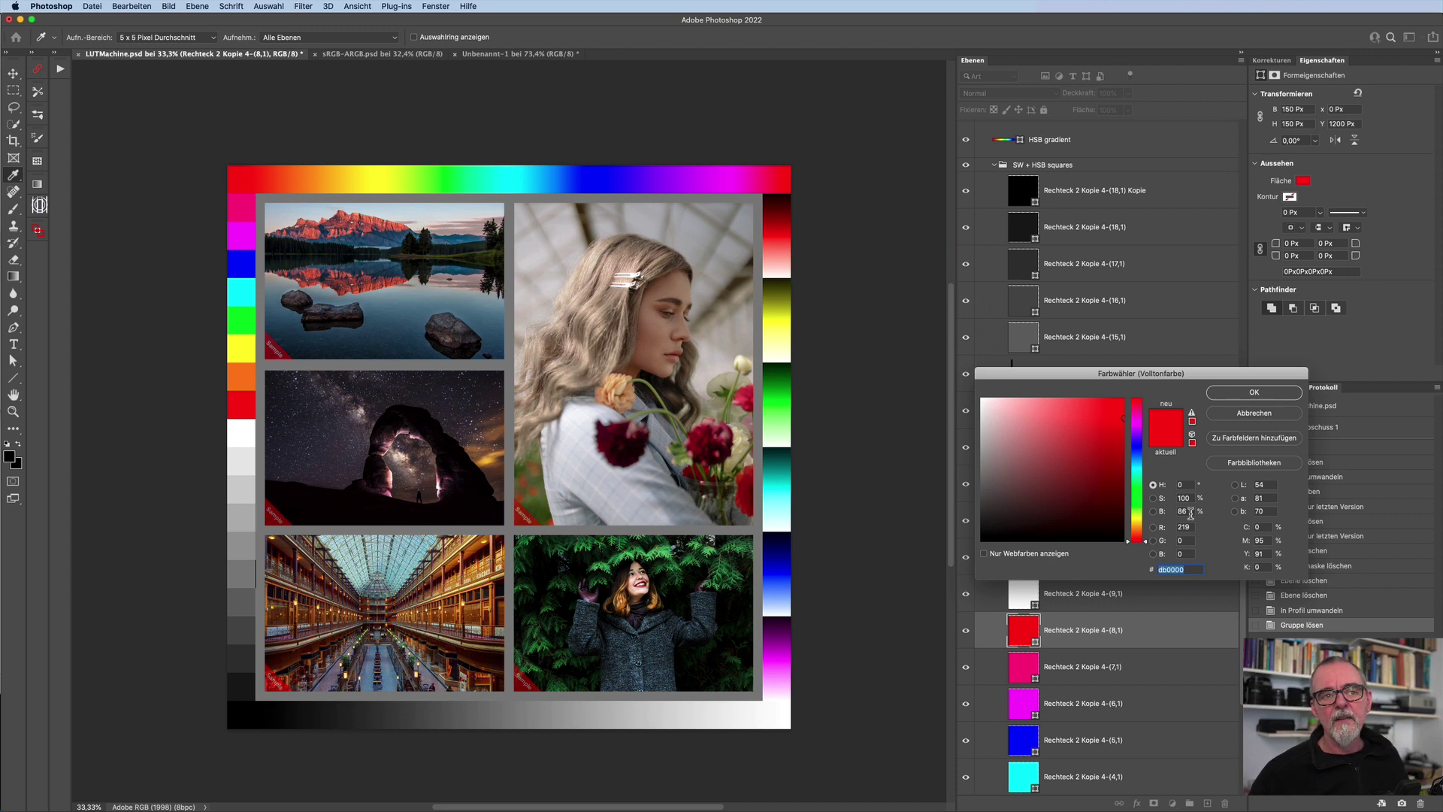
{"action": "left_click", "coordinate": [1233, 414]}
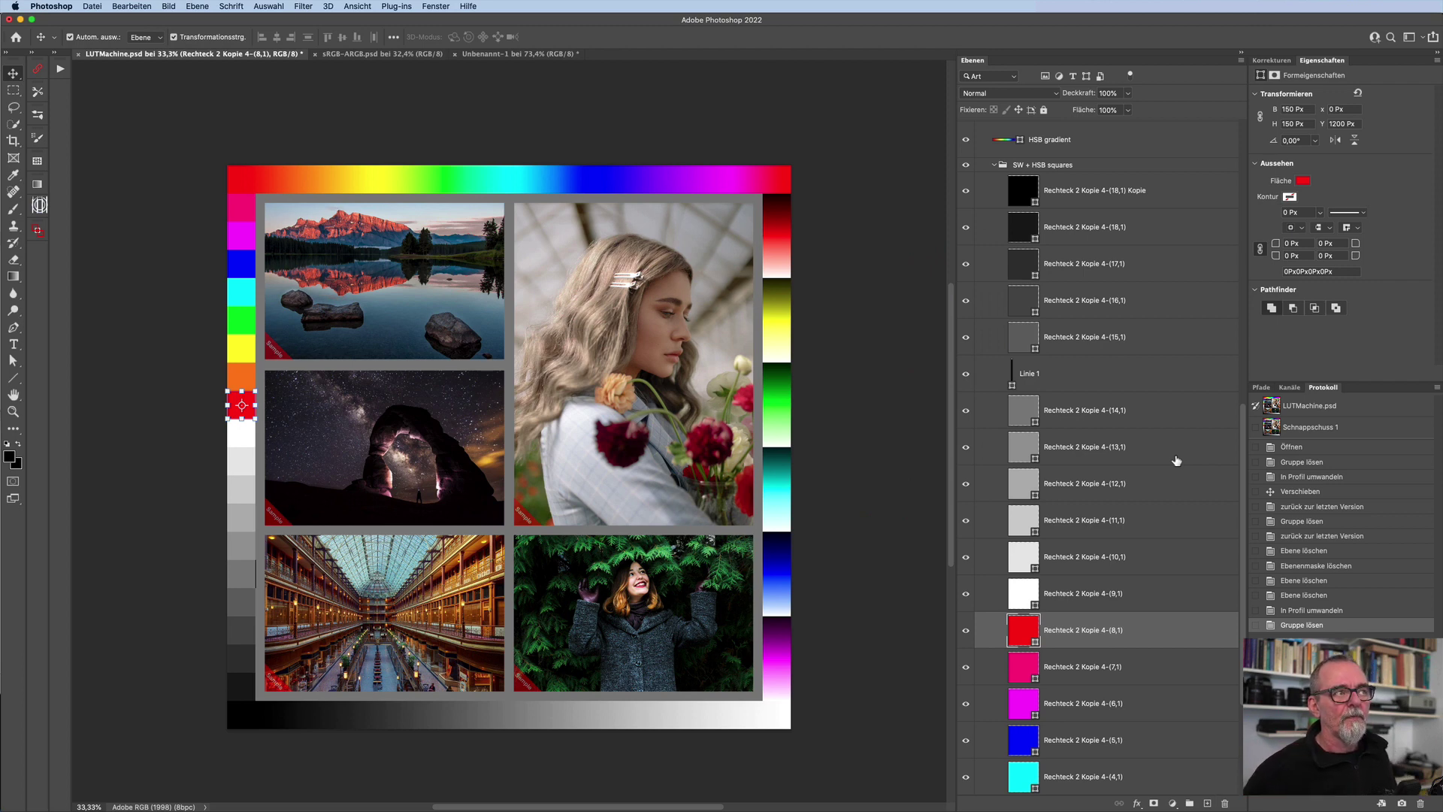
Step: On sRGB-ARGB.psd, set the foreground colour picker to pure red ff0000
{"action": "left_click", "coordinate": [384, 54]}
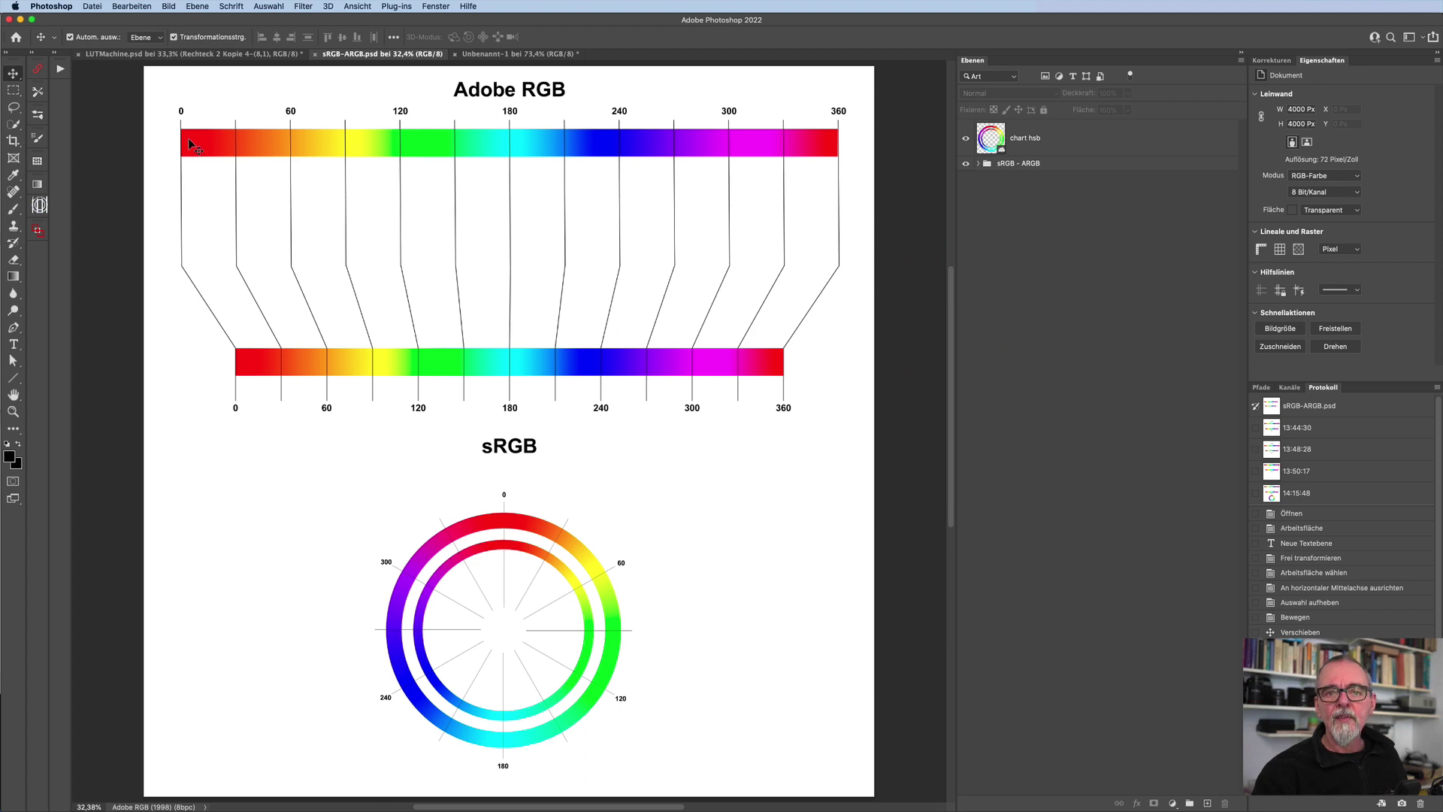
{"action": "left_click", "coordinate": [188, 141]}
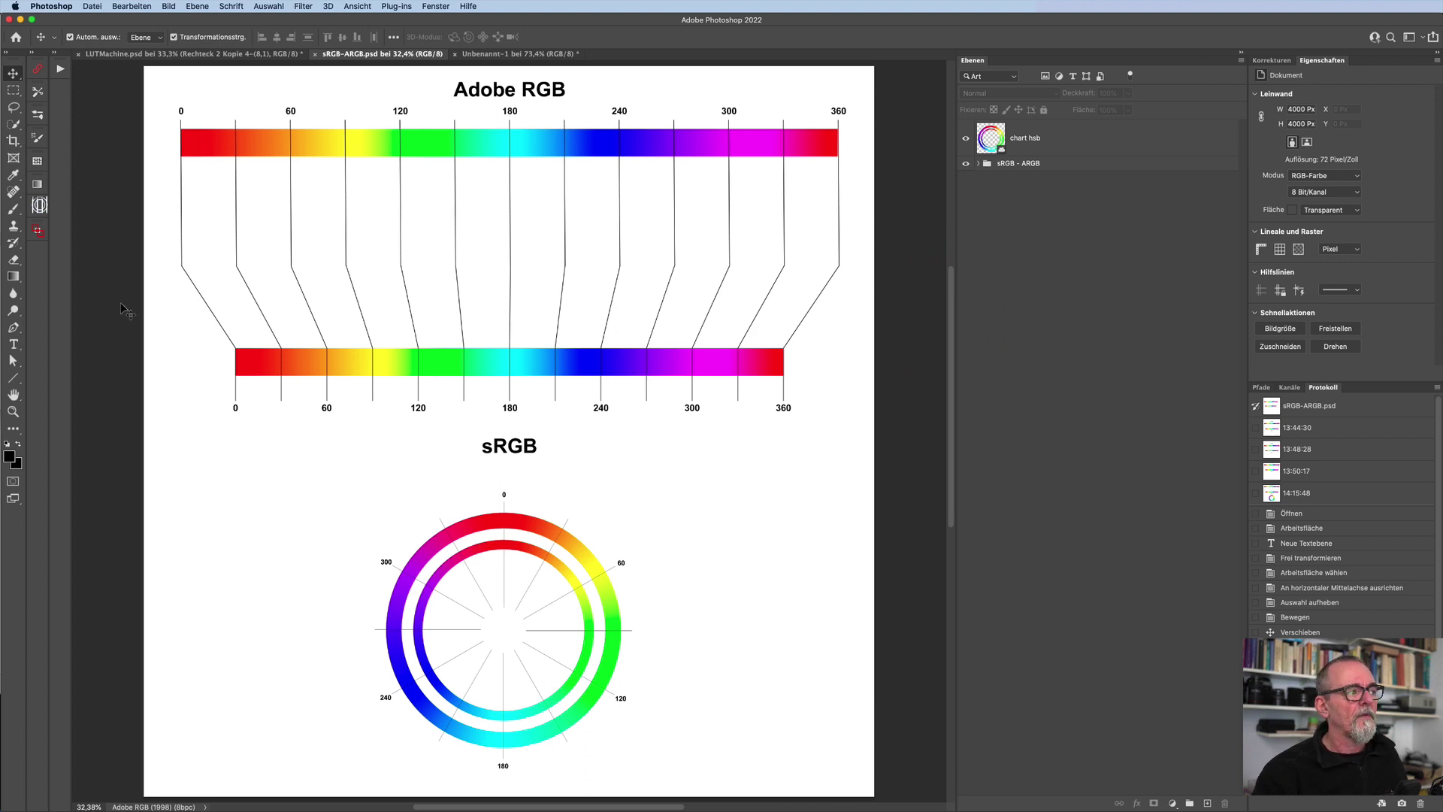
{"action": "left_click", "coordinate": [10, 457]}
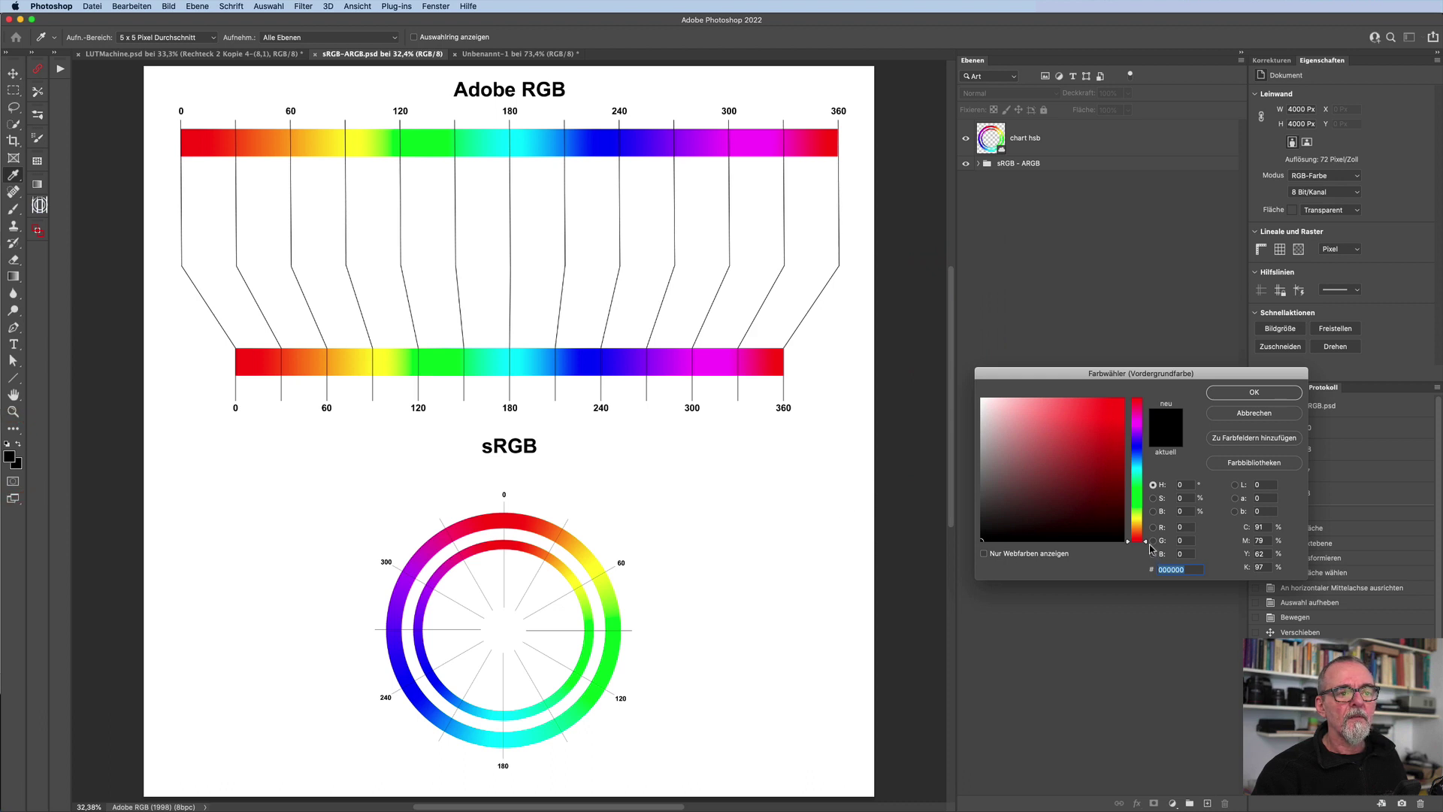
{"action": "left_click_drag", "start_coordinate": [1149, 543], "coordinate": [1150, 574]}
{"action": "type", "text": "ff0000"}
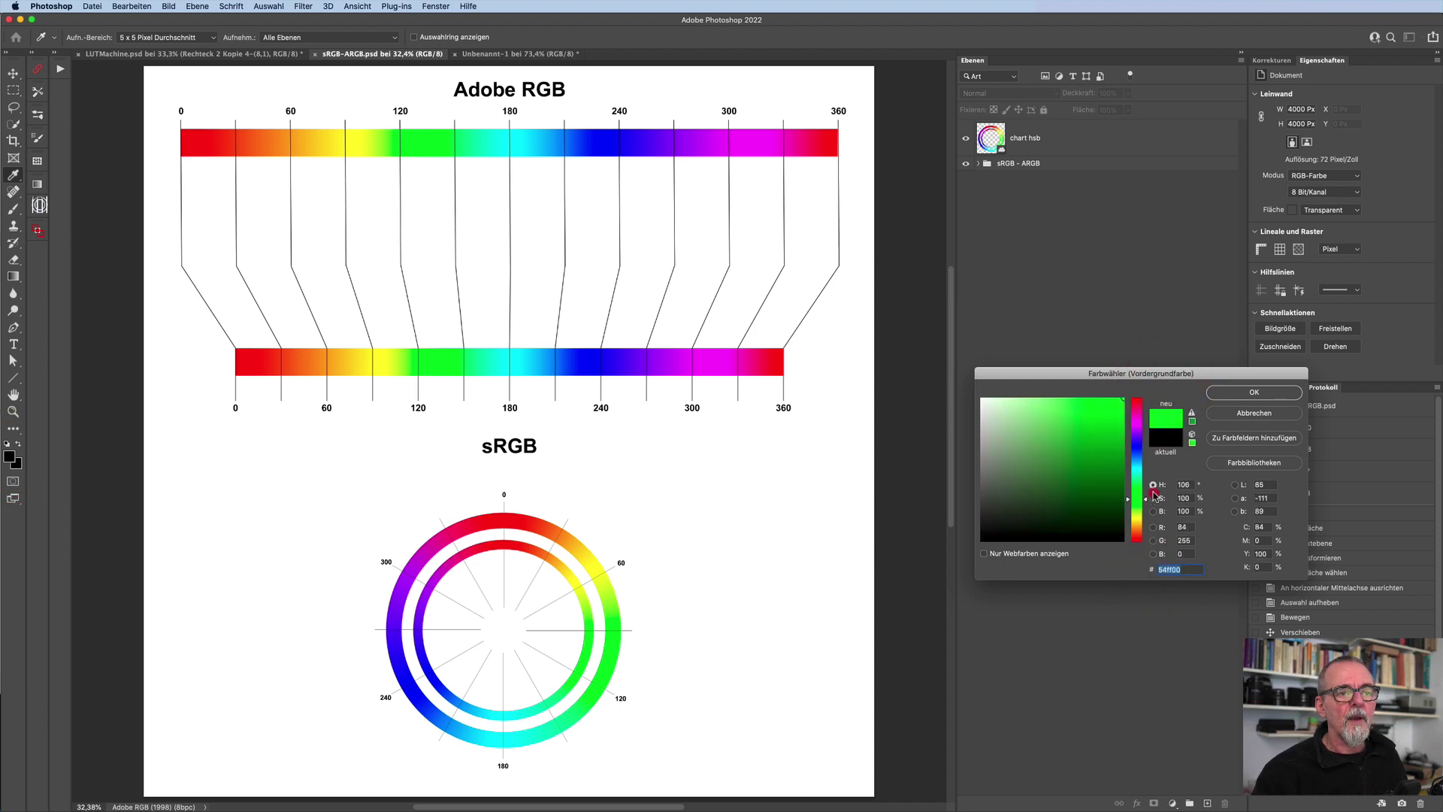
Step: Sweep the foreground hue across the chart, ending at hue 120 (00ff00)
{"action": "mouse_move", "coordinate": [1155, 488]}
{"action": "left_mouse_down"}
{"action": "mouse_move", "coordinate": [1155, 389]}
{"action": "mouse_move", "coordinate": [1157, 430]}
{"action": "left_mouse_up"}
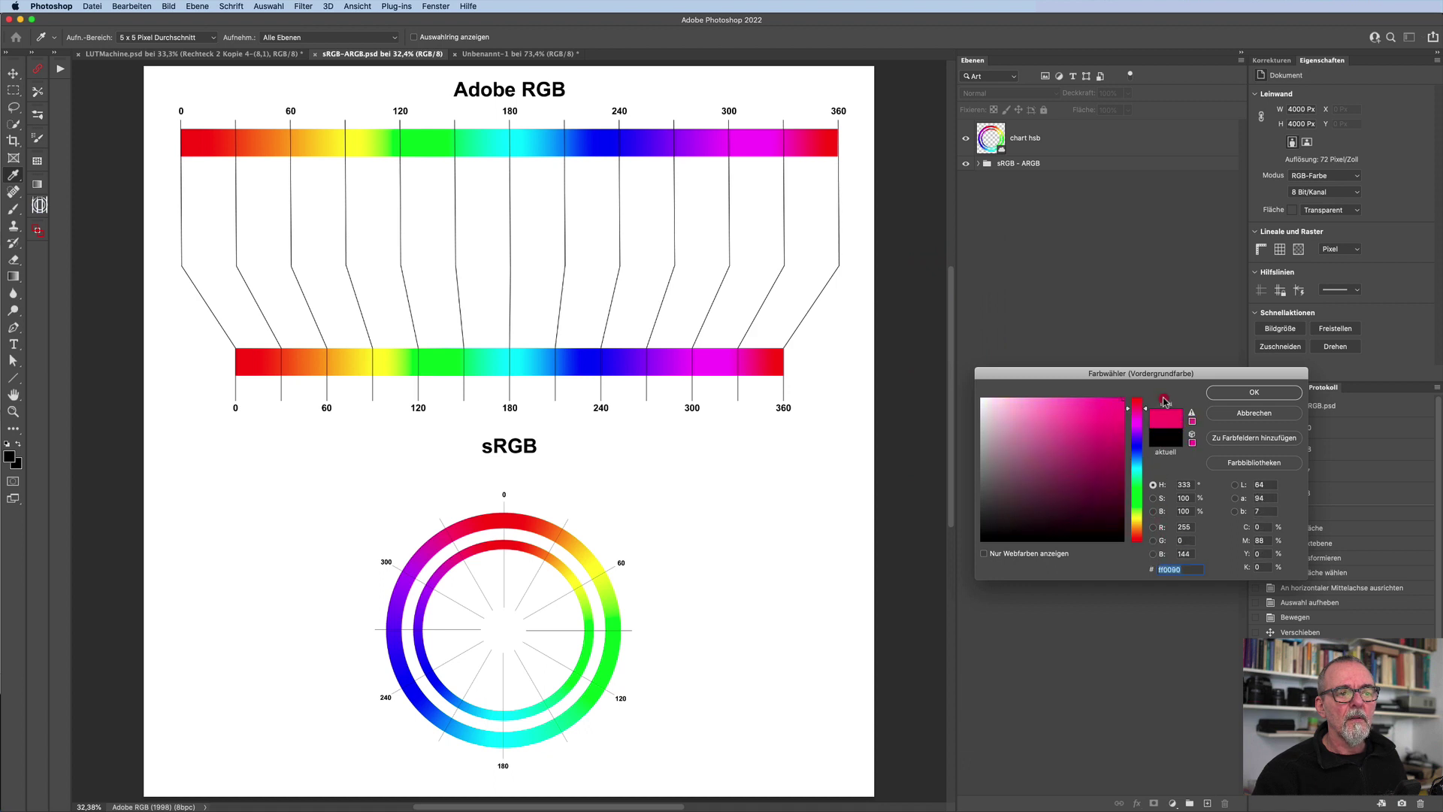
{"action": "type", "text": "ff0000"}
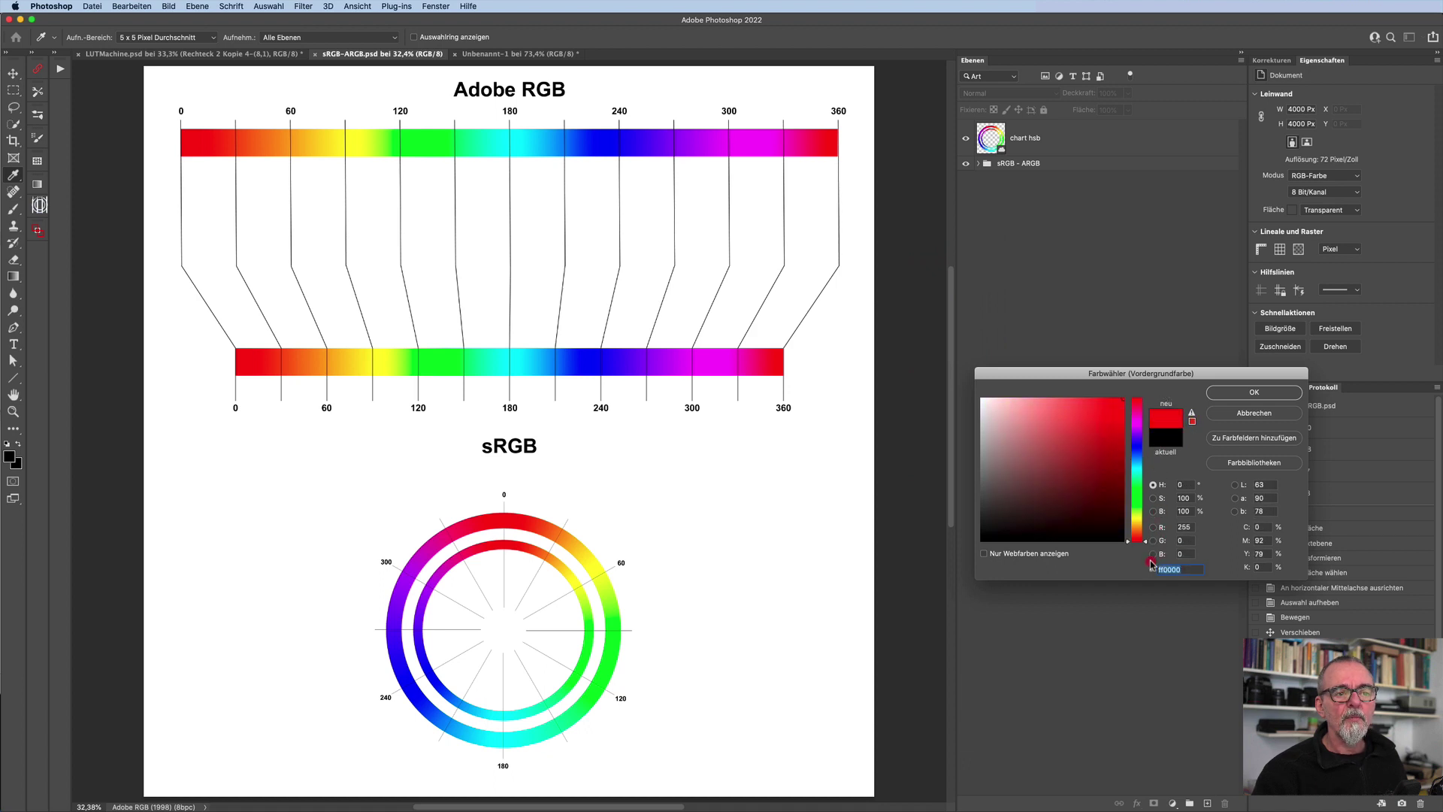
{"action": "mouse_move", "coordinate": [1148, 538]}
{"action": "left_mouse_down"}
{"action": "mouse_move", "coordinate": [1160, 384]}
{"action": "mouse_move", "coordinate": [1042, 577]}
{"action": "left_mouse_up"}
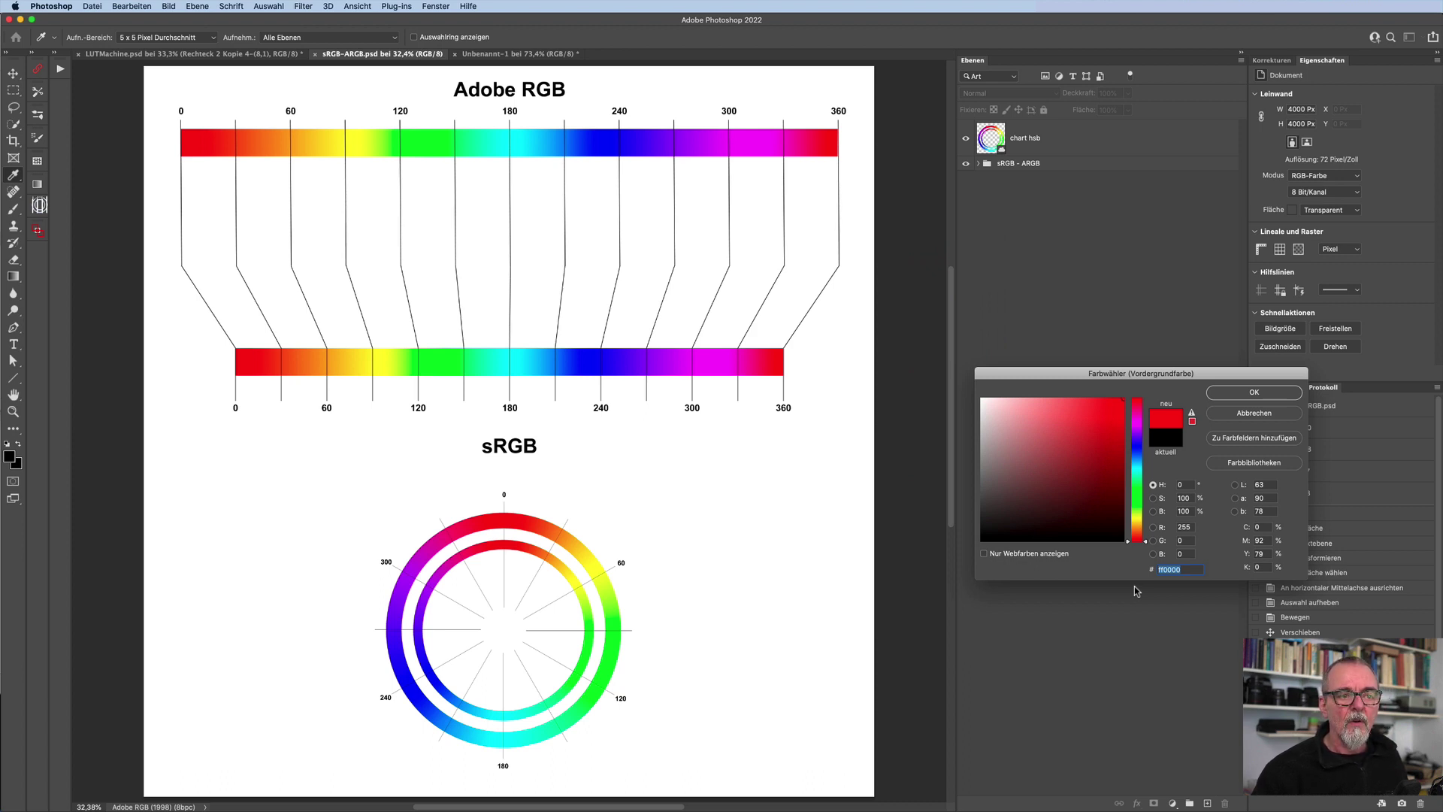
{"action": "left_click_drag", "start_coordinate": [1148, 542], "coordinate": [1147, 536]}
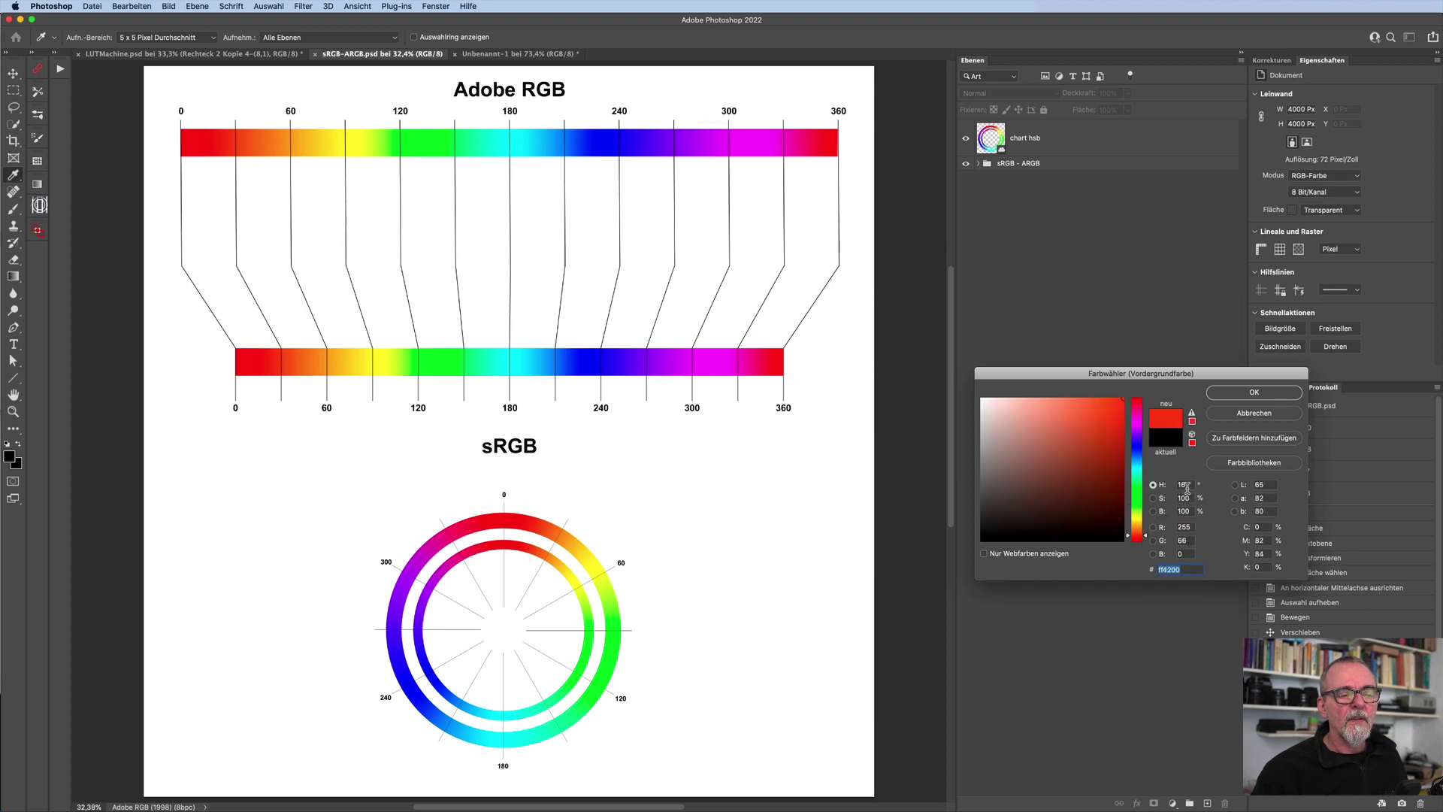
{"action": "left_click", "coordinate": [1177, 485]}
{"action": "left_click_drag", "start_coordinate": [1147, 539], "coordinate": [1146, 496]}
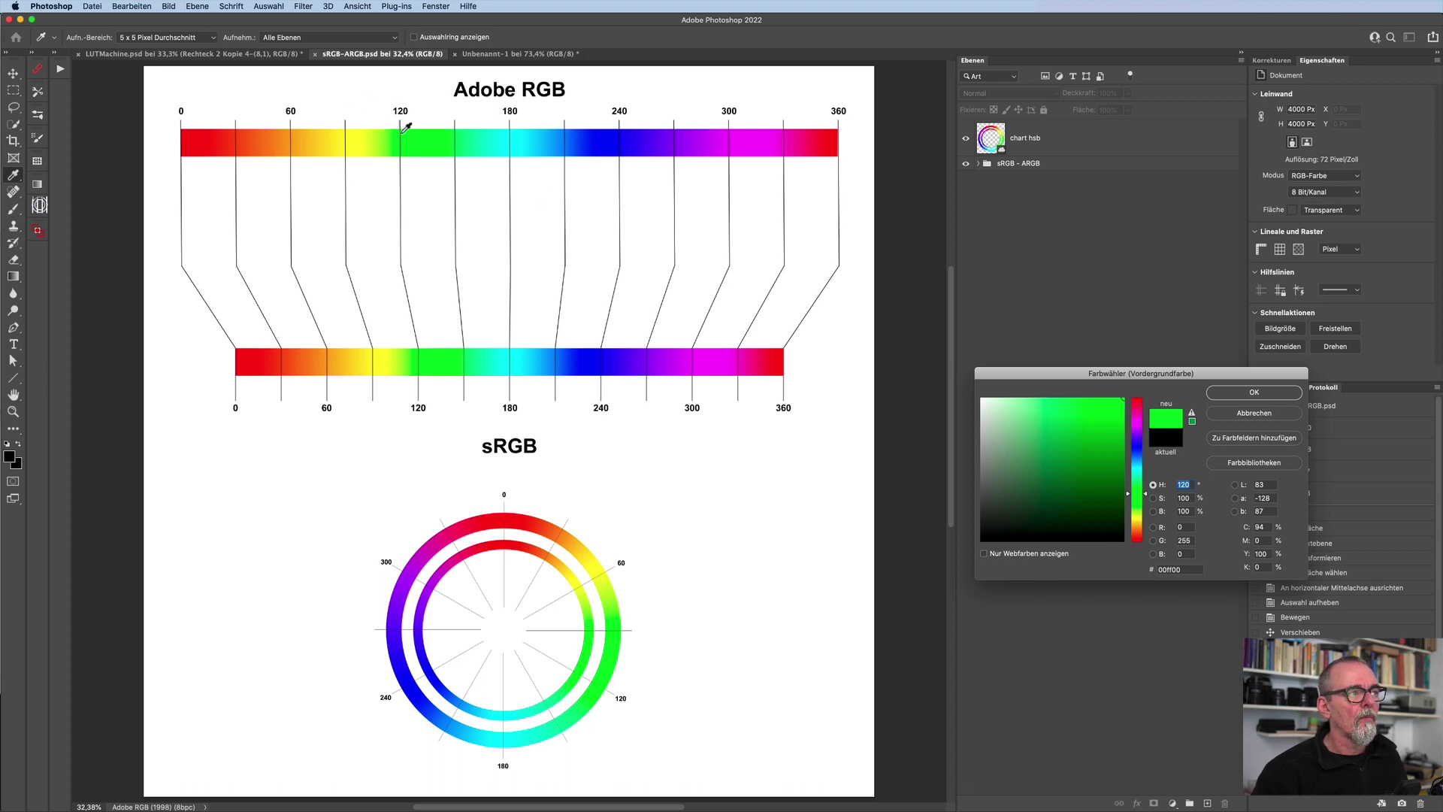
{"action": "left_click", "coordinate": [1254, 412]}
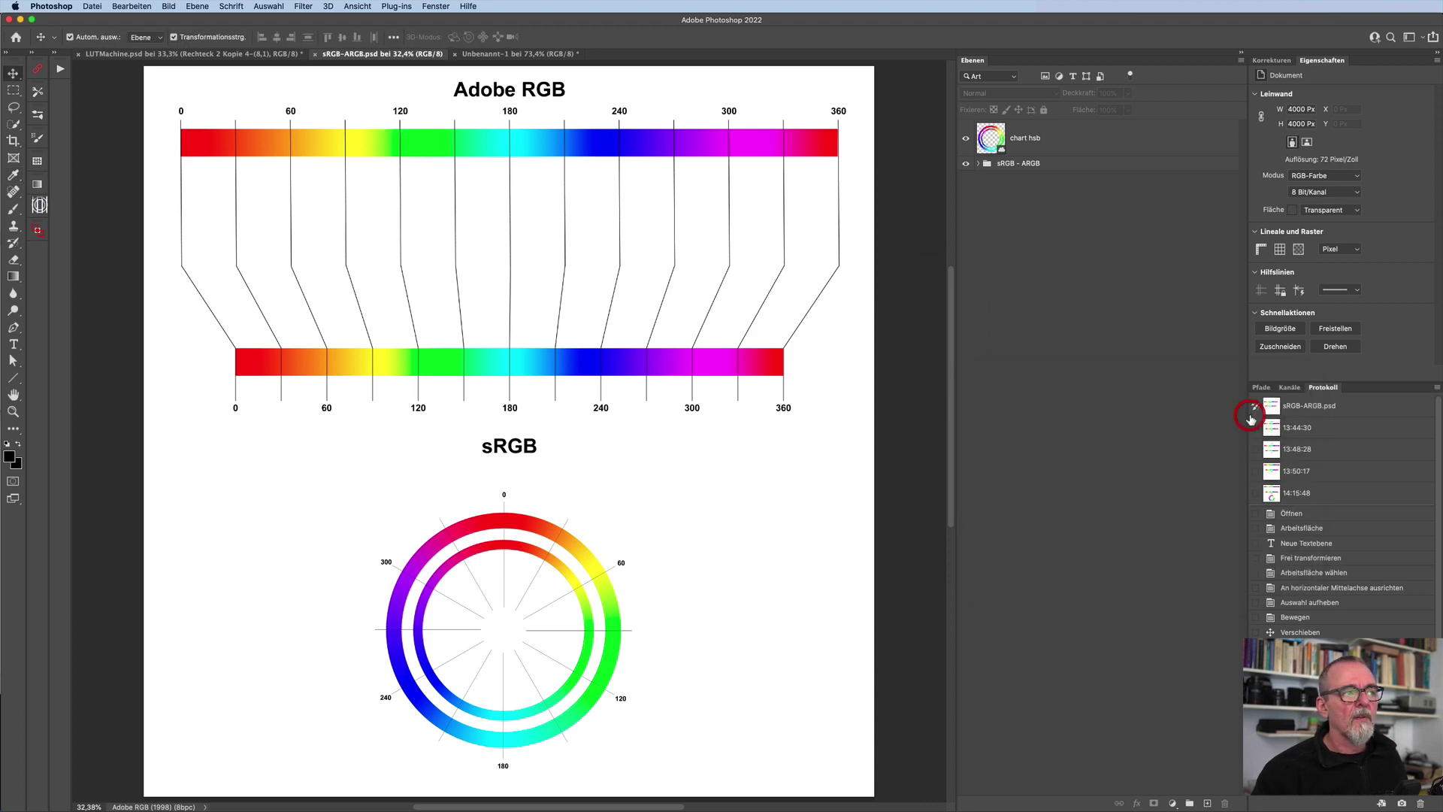
{"action": "key", "text": "v"}
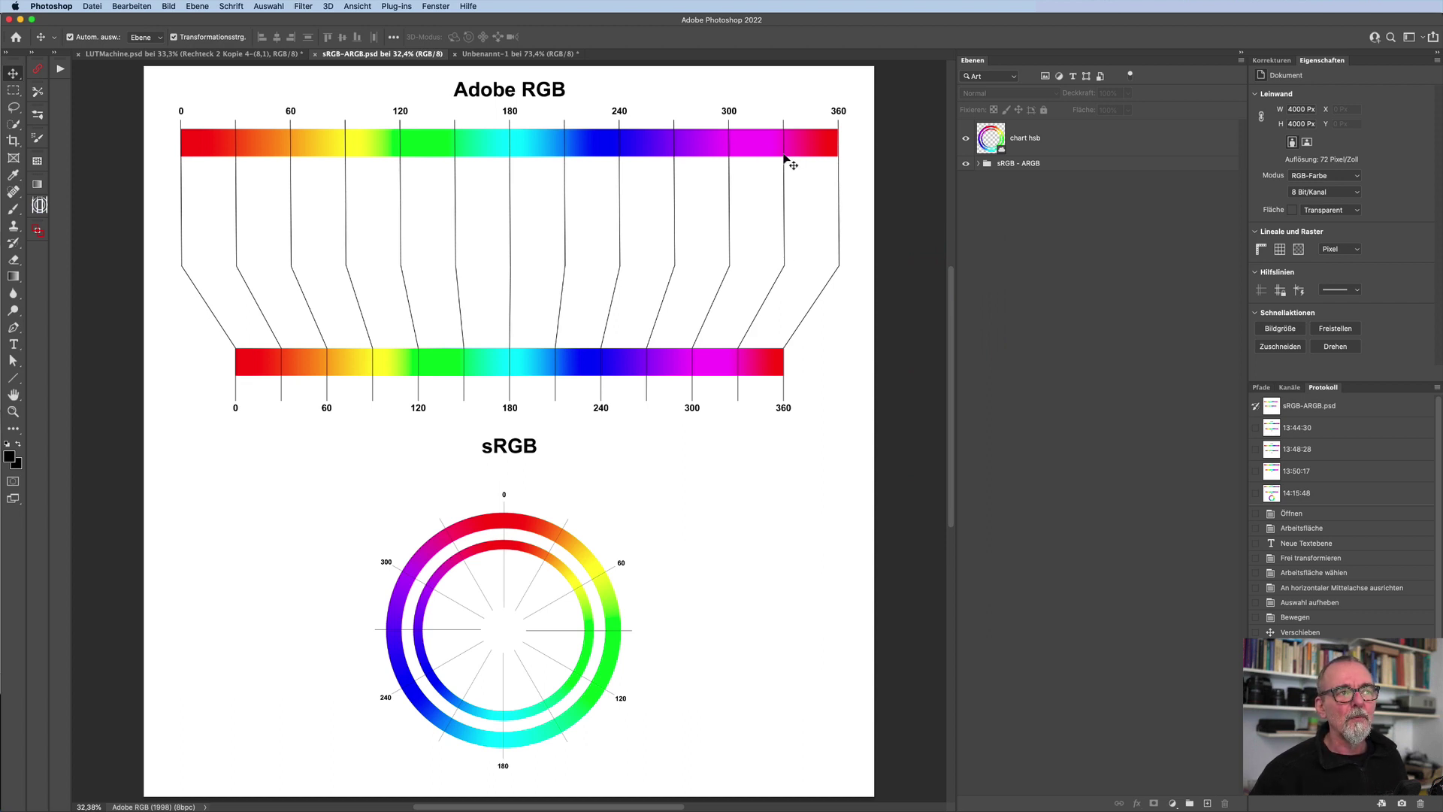
{"action": "left_click", "coordinate": [38, 230]}
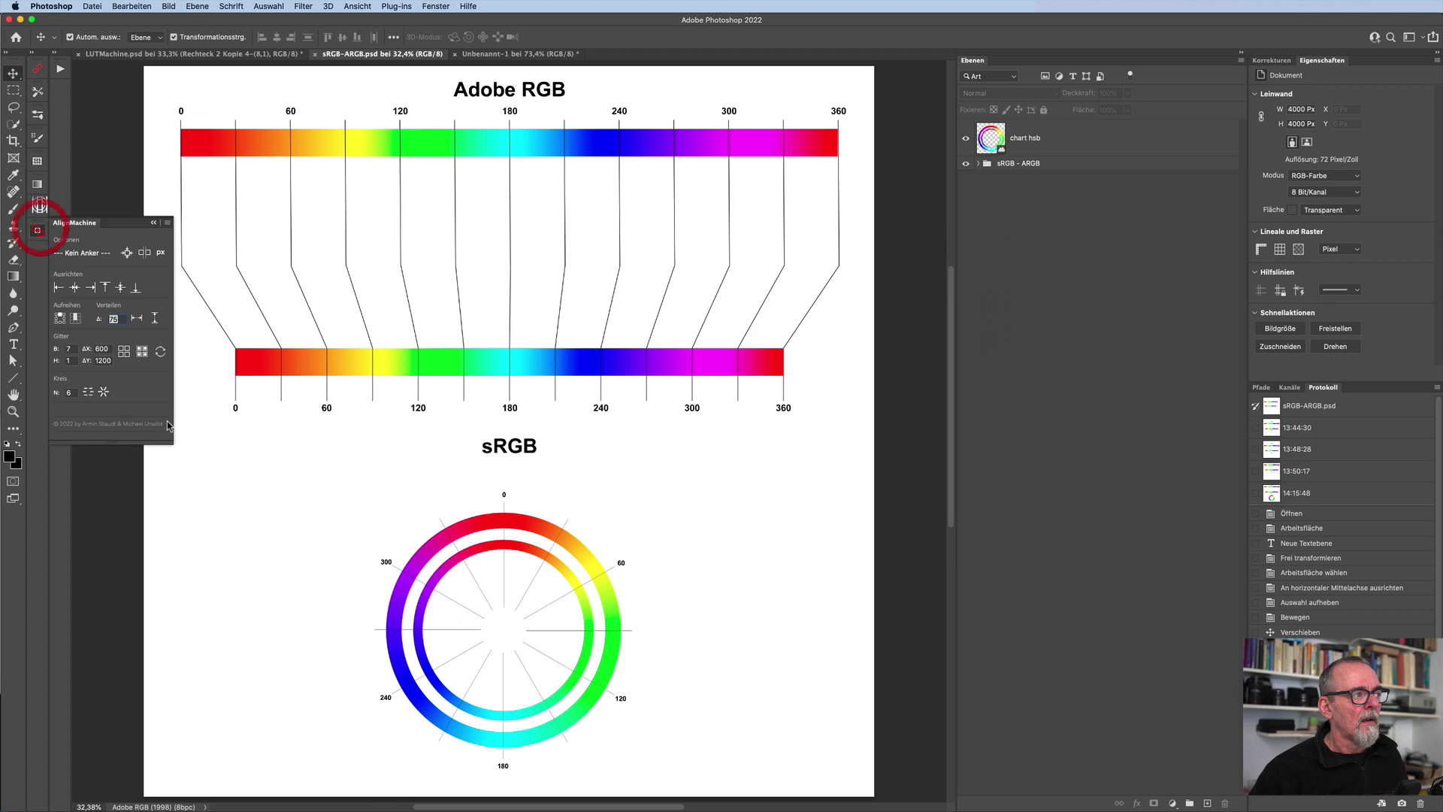
{"action": "left_click", "coordinate": [38, 230]}
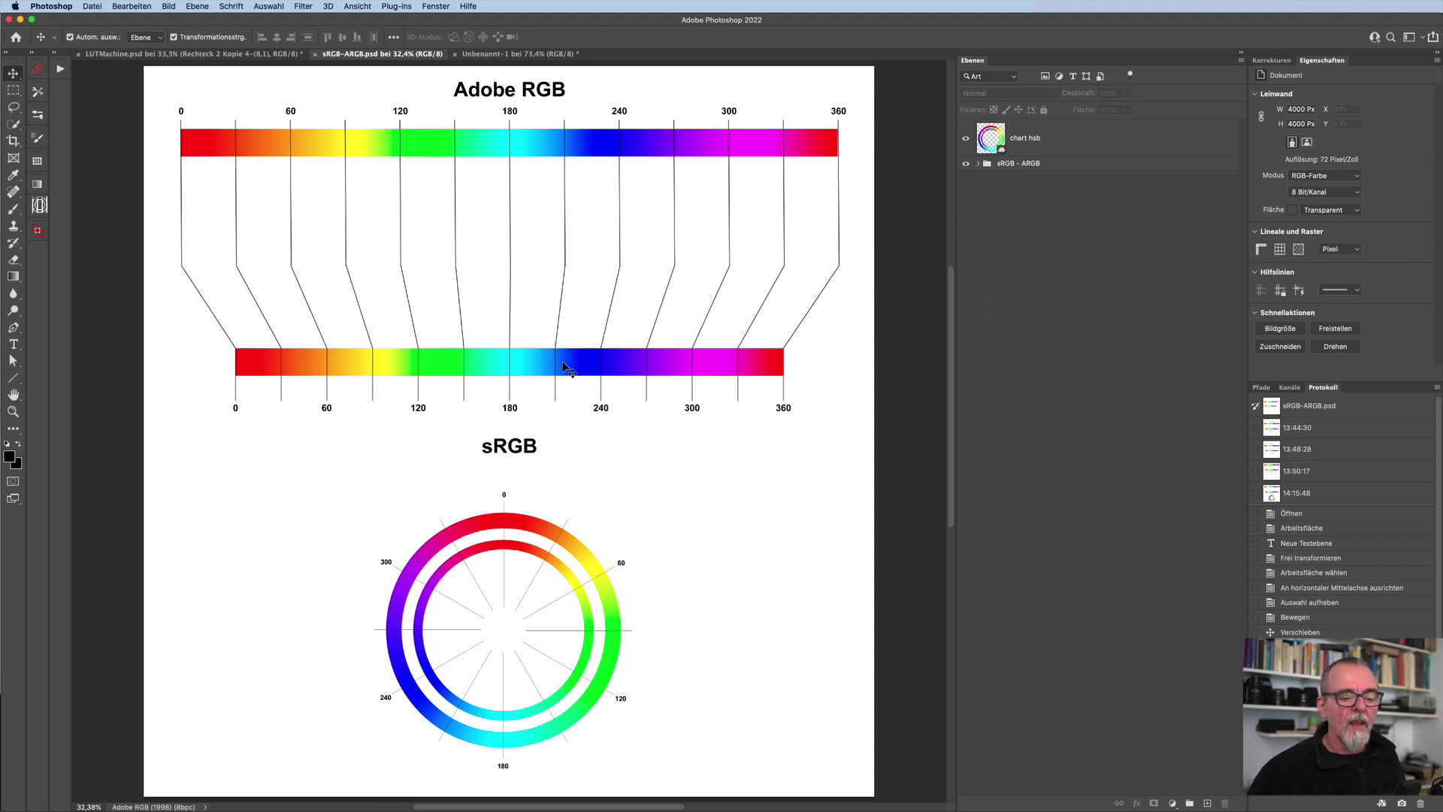
Step: Calculate 256*256*256 = 16.777.216 in Spotlight, then clear and close it
{"action": "key", "text": "F15"}
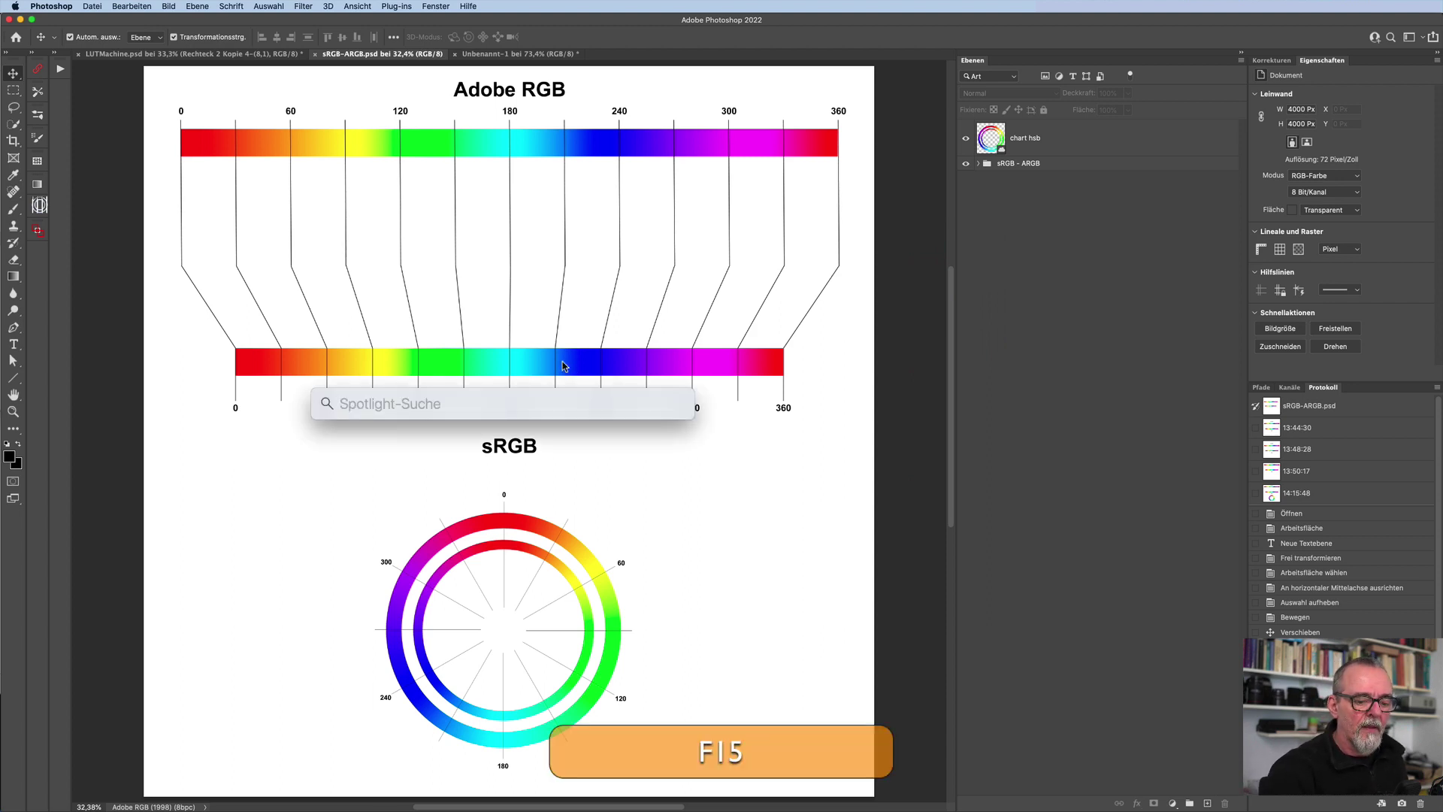
{"action": "type", "text": "256"}
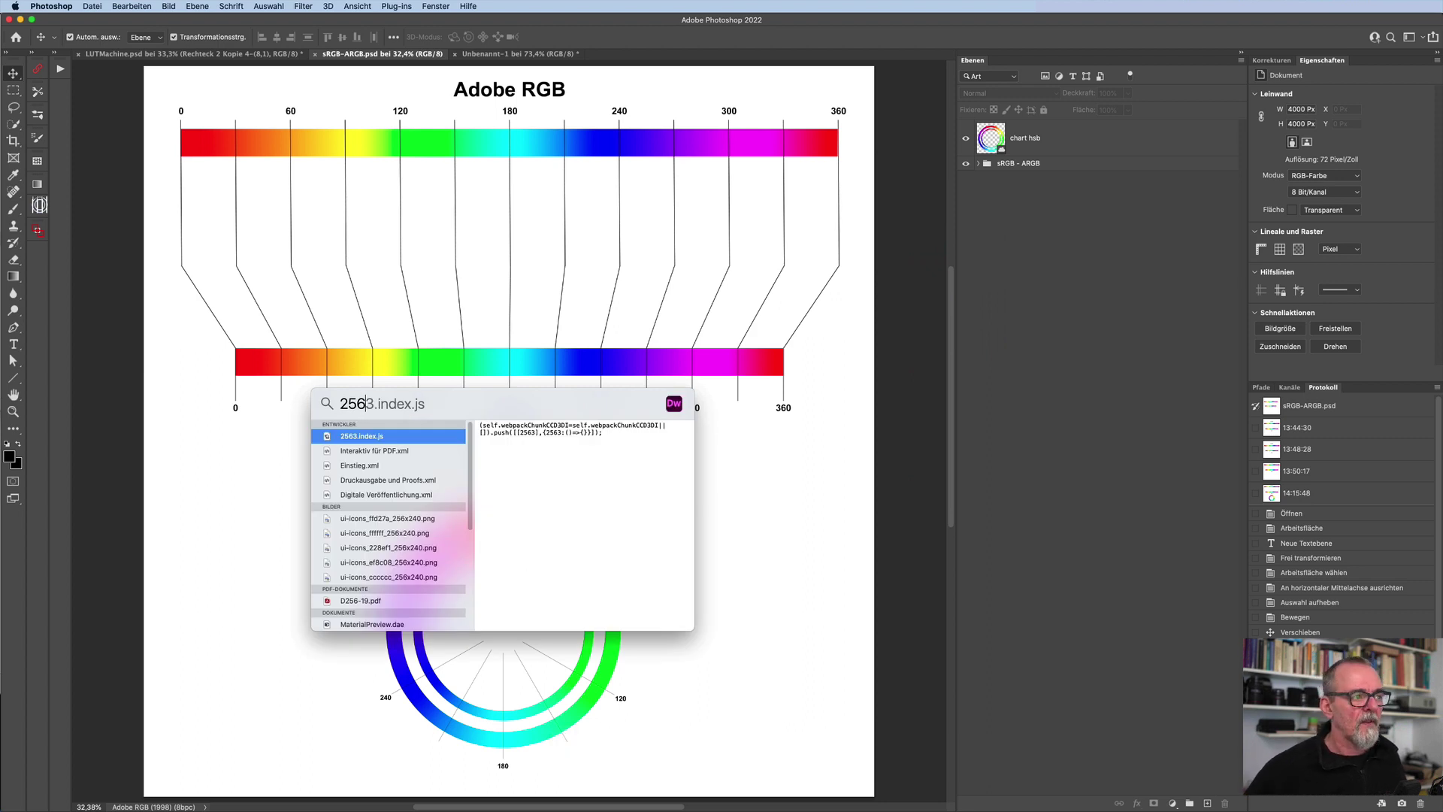
{"action": "type", "text": "*25"}
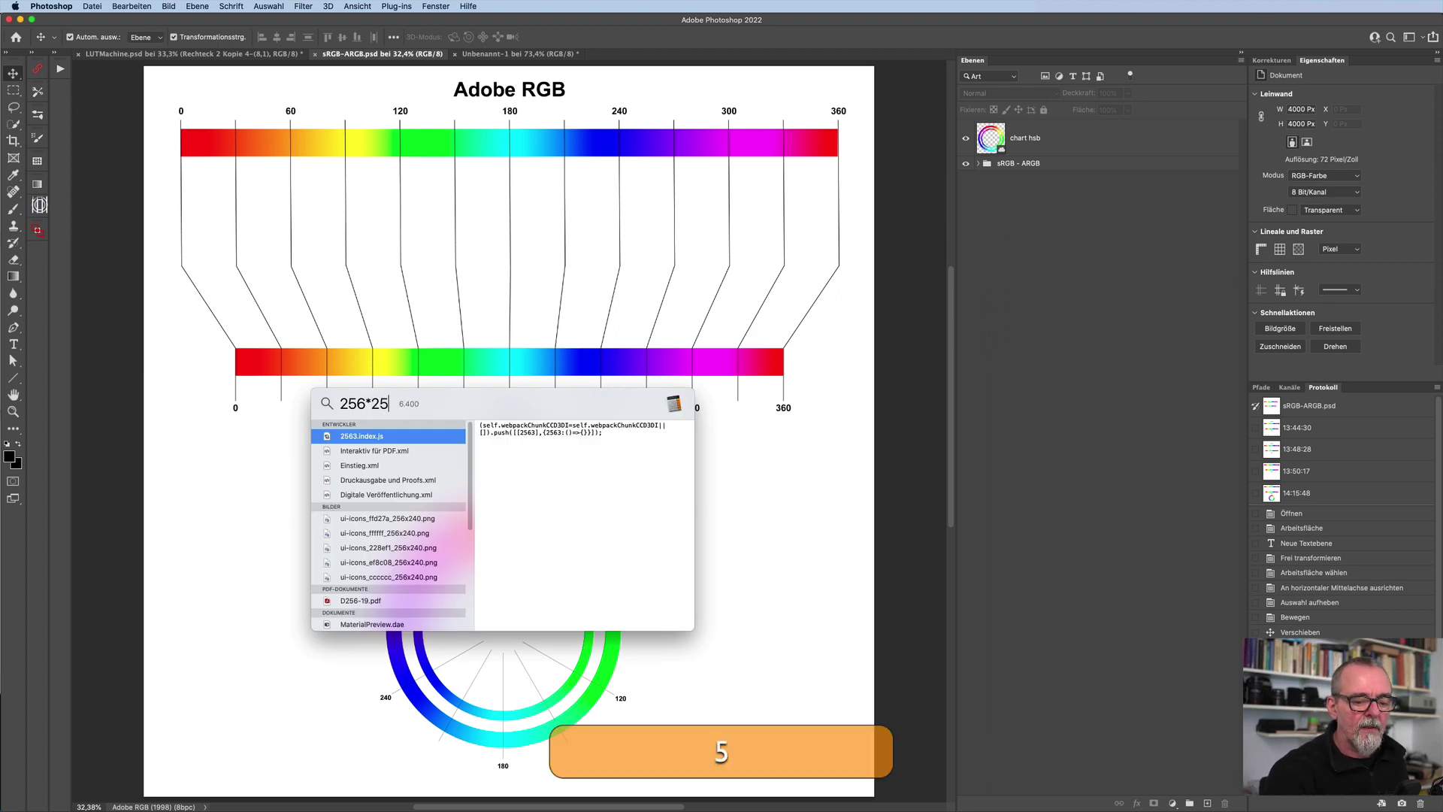
{"action": "type", "text": "6*"}
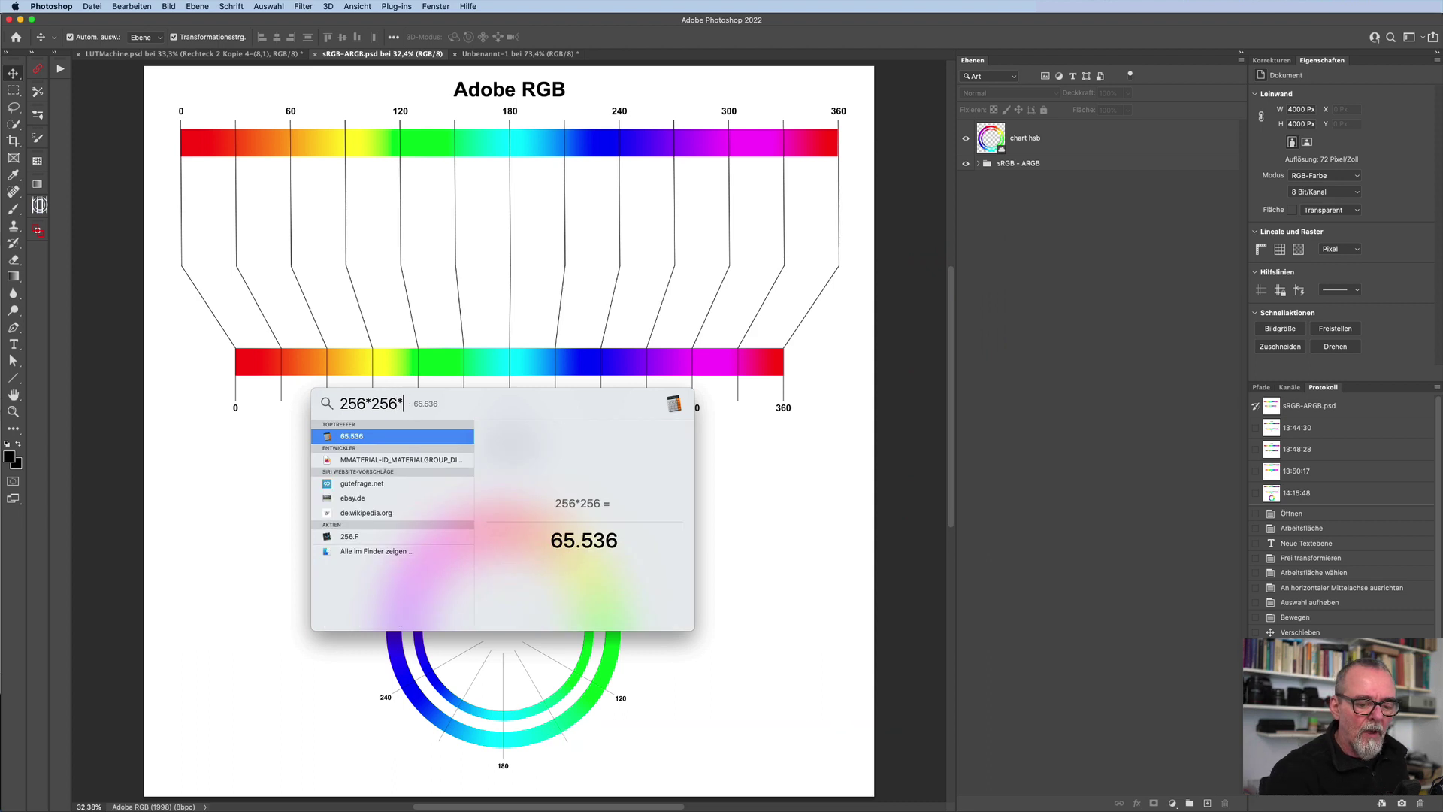
{"action": "type", "text": "256"}
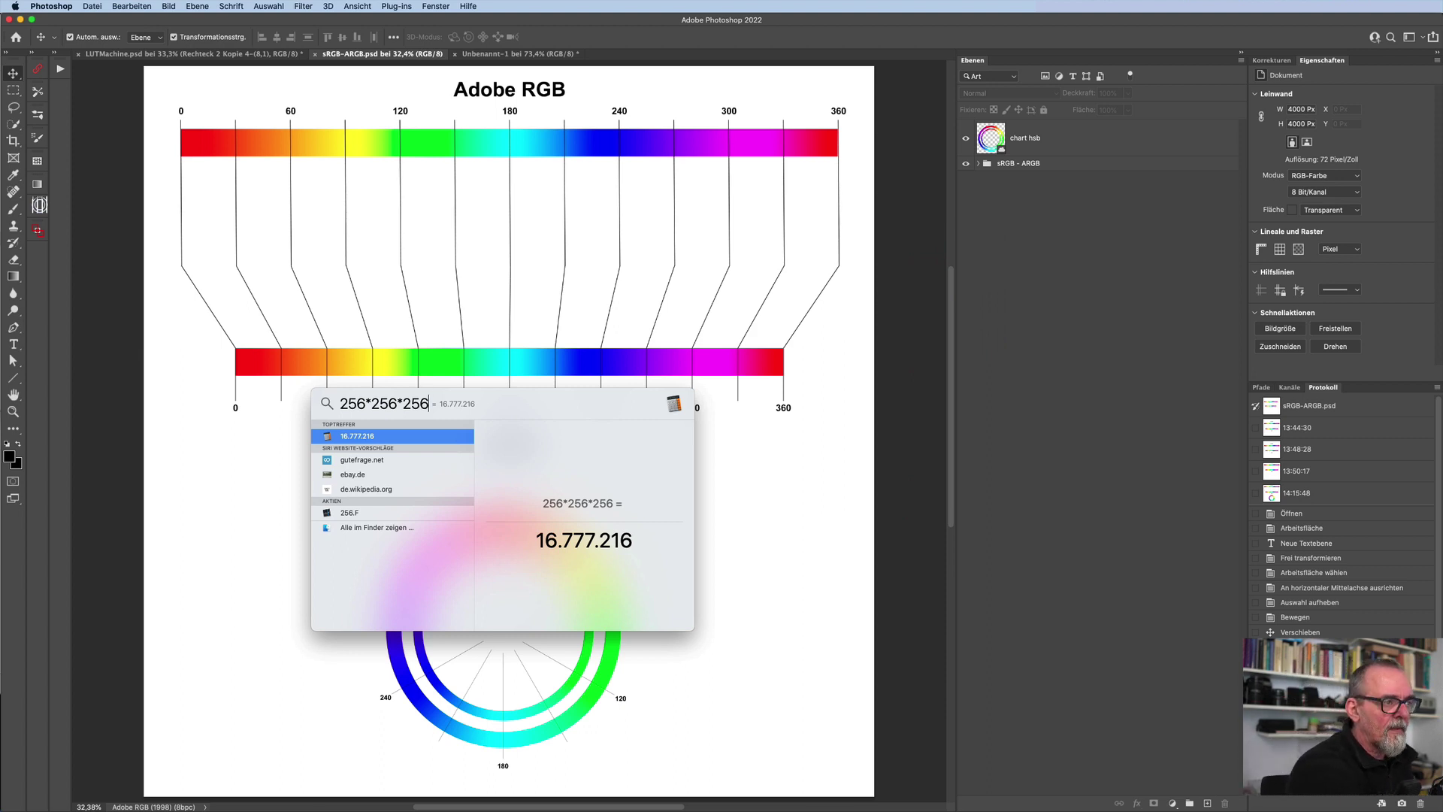
{"action": "key", "text": "Escape"}
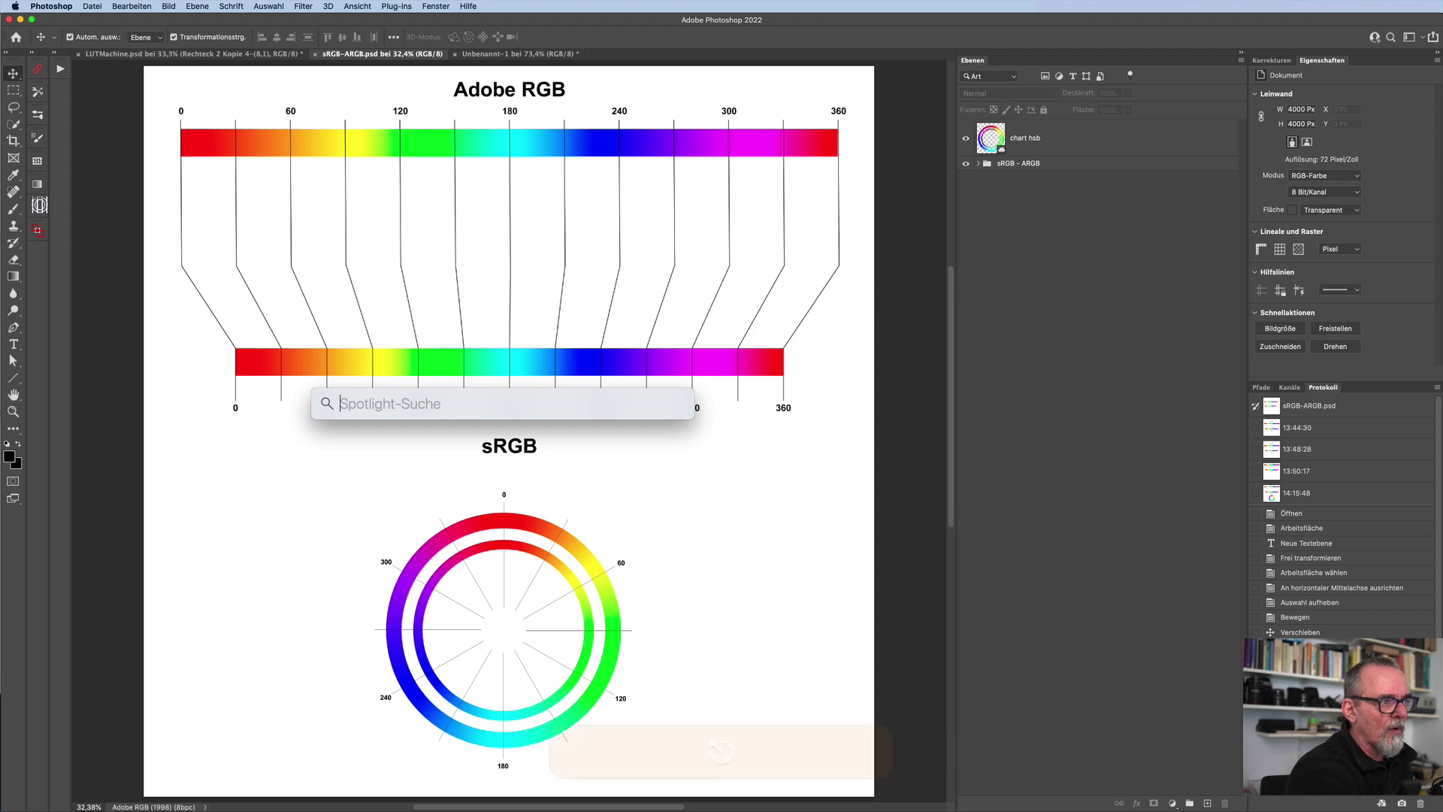
{"action": "key", "text": "Escape"}
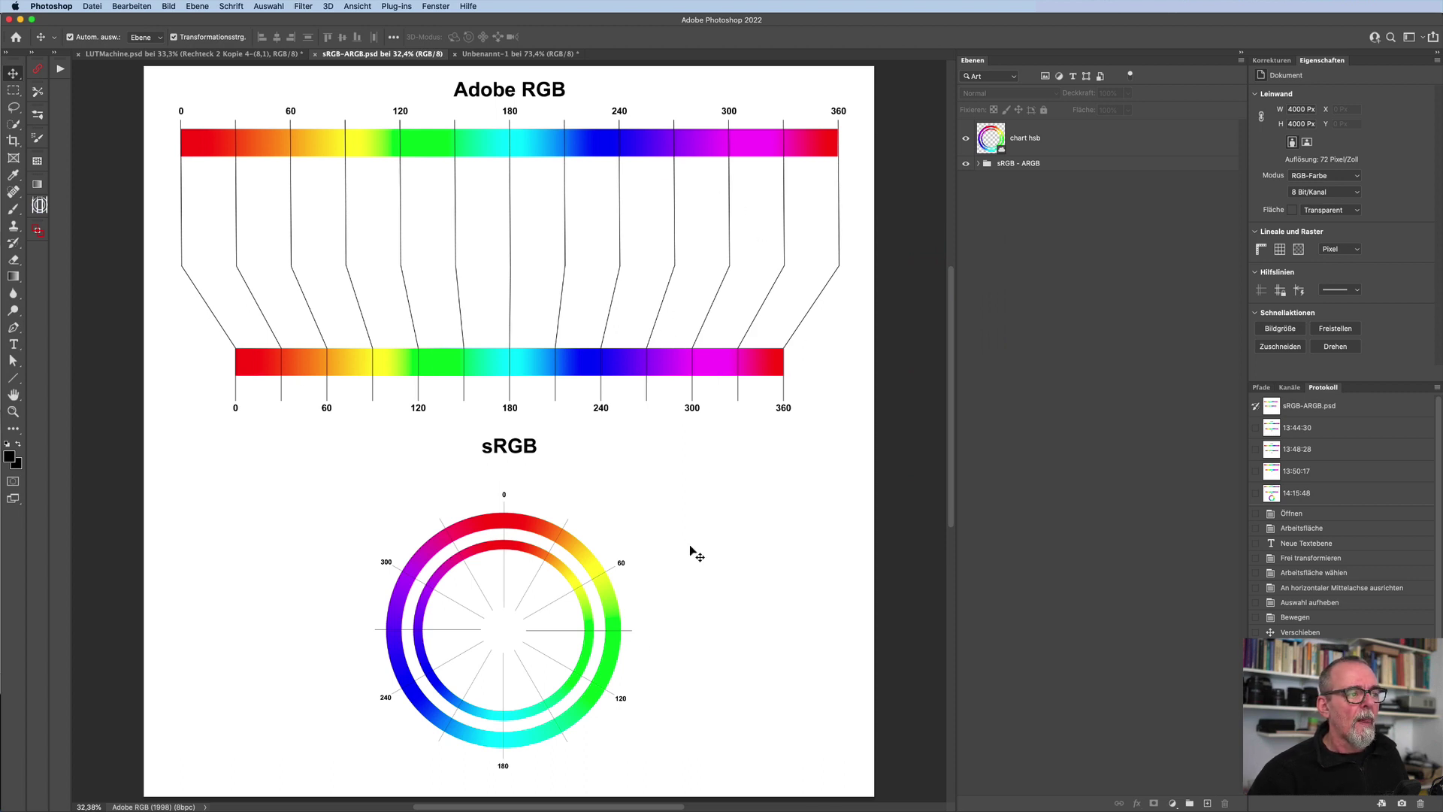
Step: Fit the hue chart, show rulers, and place a vertical guide at the sRGB bar's 120 mark
{"action": "left_click_drag", "start_coordinate": [515, 638], "coordinate": [531, 455]}
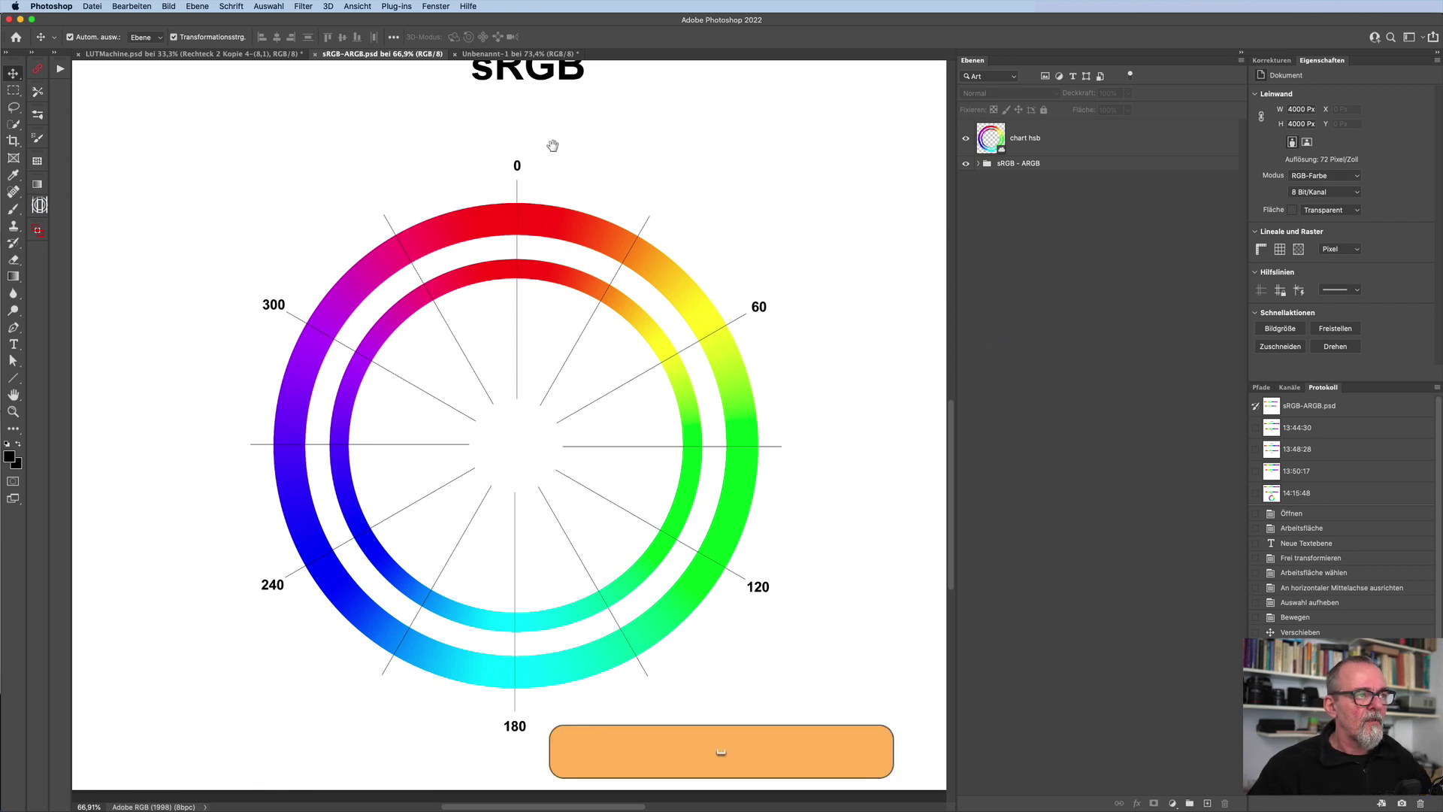
{"action": "key", "text": "super+0"}
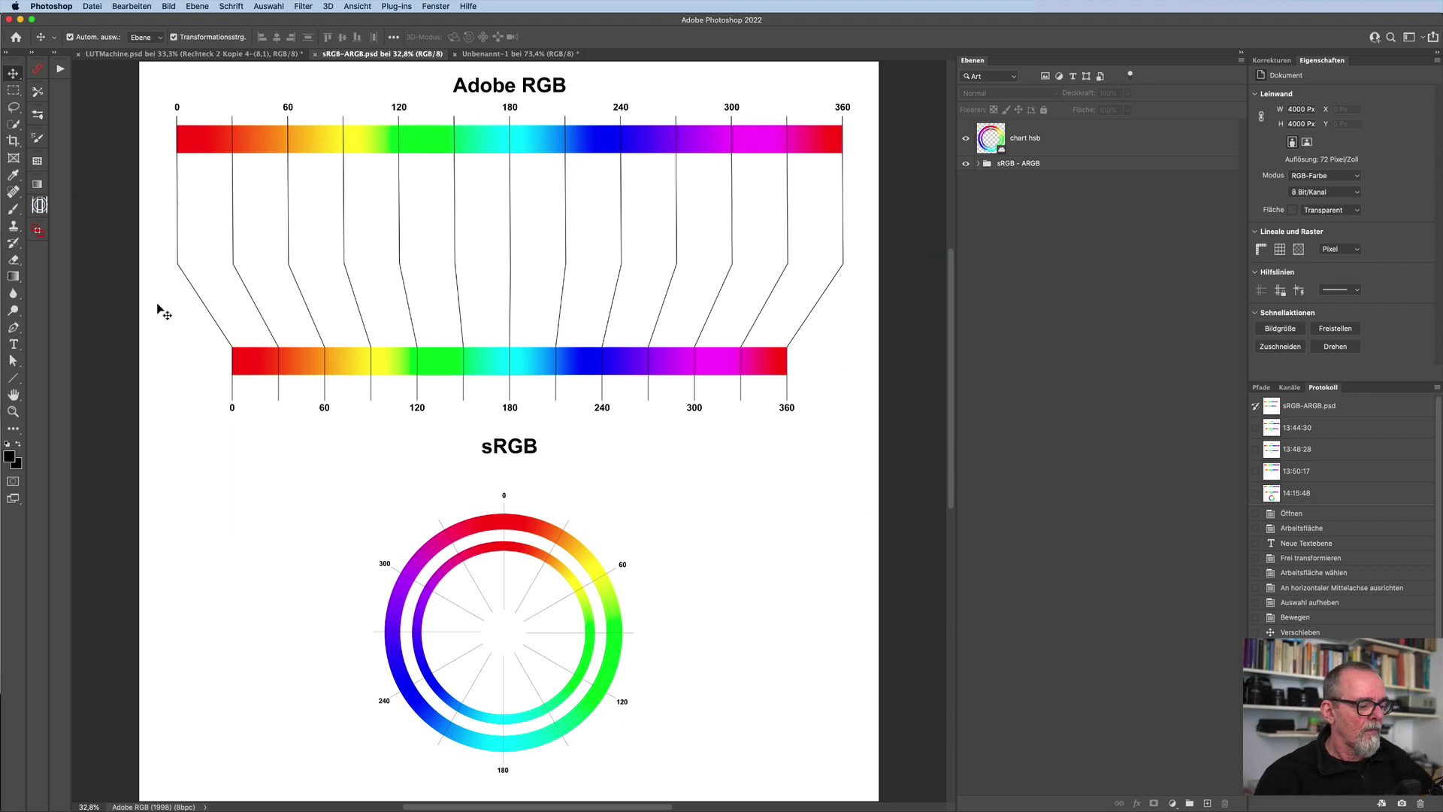
{"action": "key", "text": "super+r"}
{"action": "left_click_drag", "start_coordinate": [79, 303], "coordinate": [425, 359]}
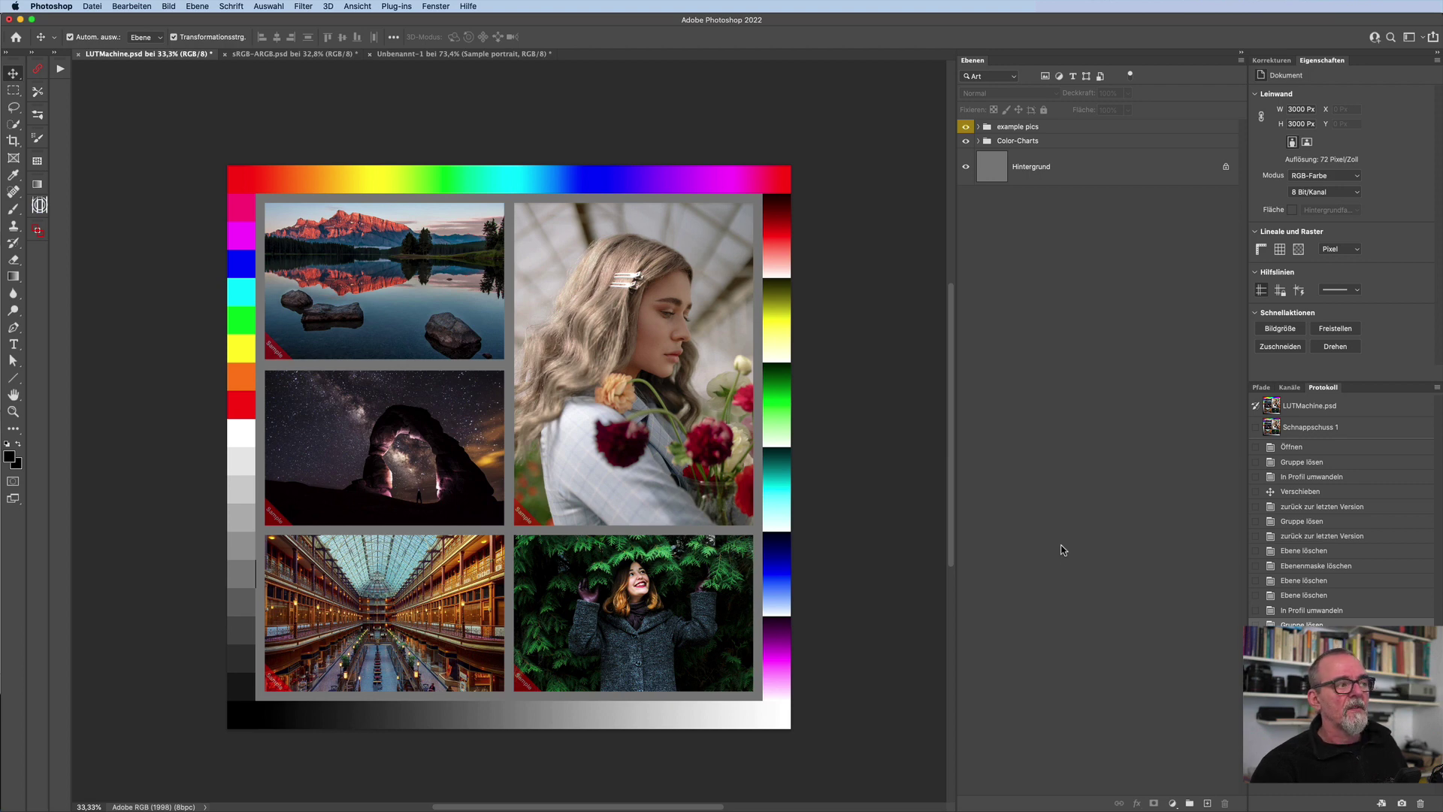
Step: Revert LUTMachine to the pre-conversion 'Ebene löschen' state and unlock the Color-Charts group
{"action": "left_click", "coordinate": [128, 6]}
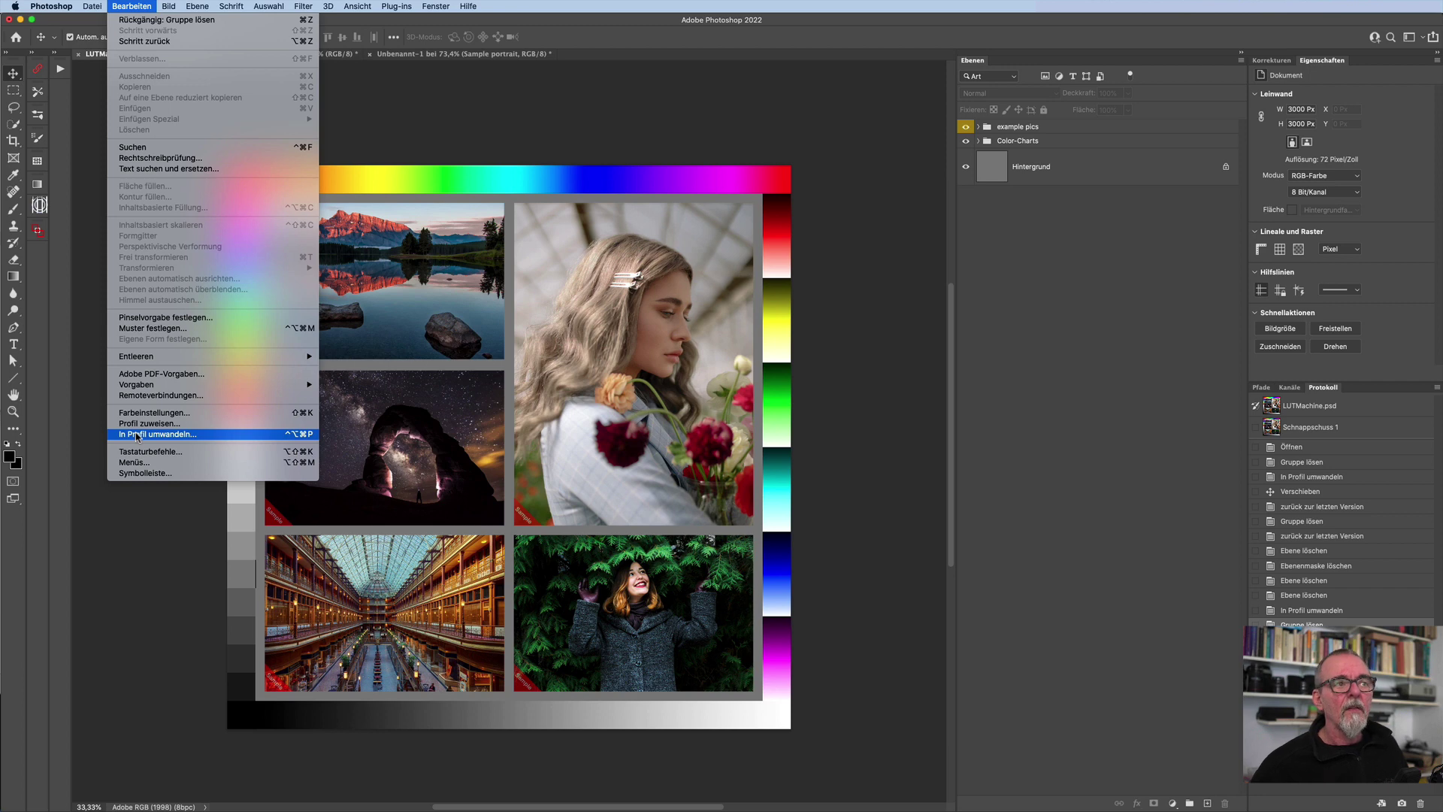
{"action": "left_click", "coordinate": [858, 415]}
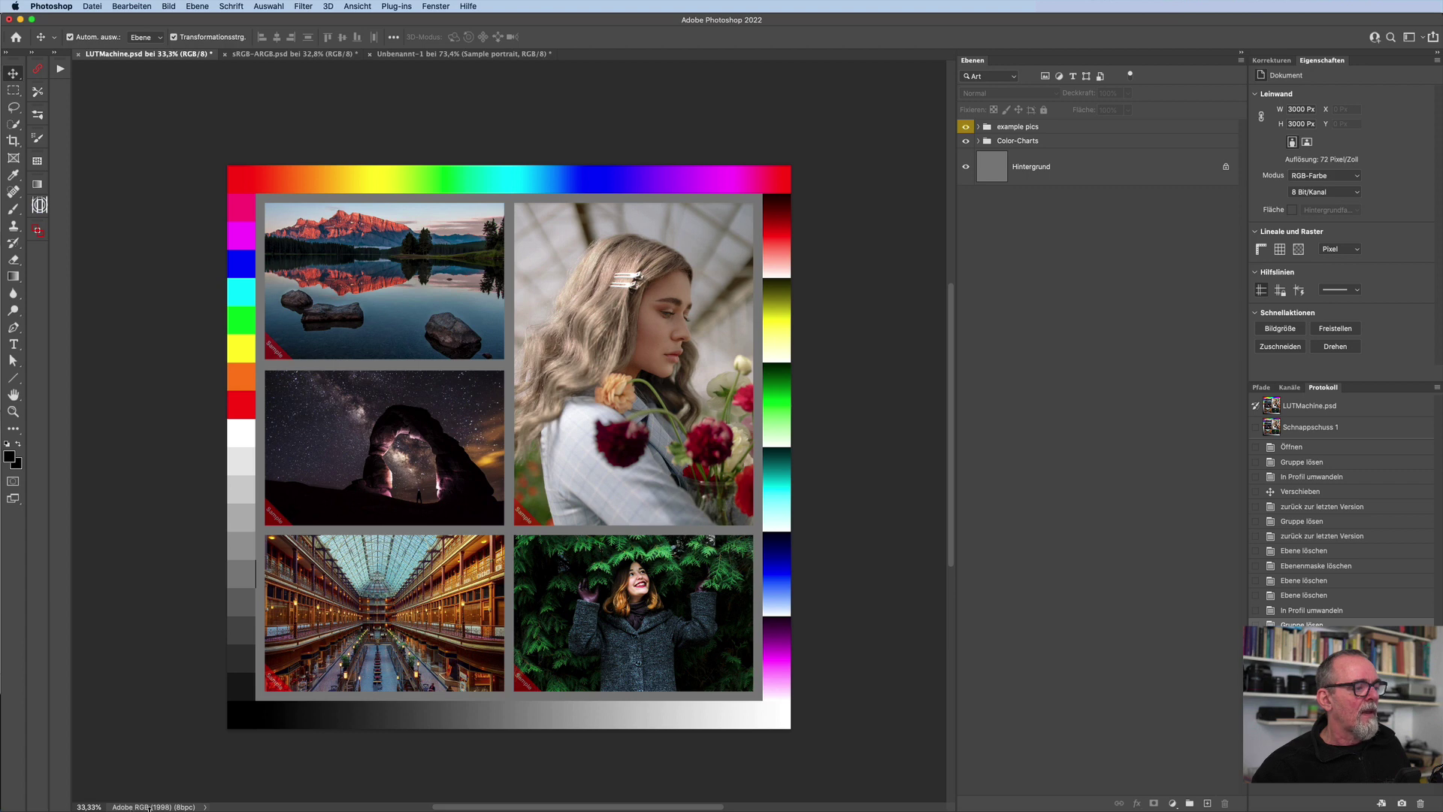
{"action": "left_click", "coordinate": [1323, 596]}
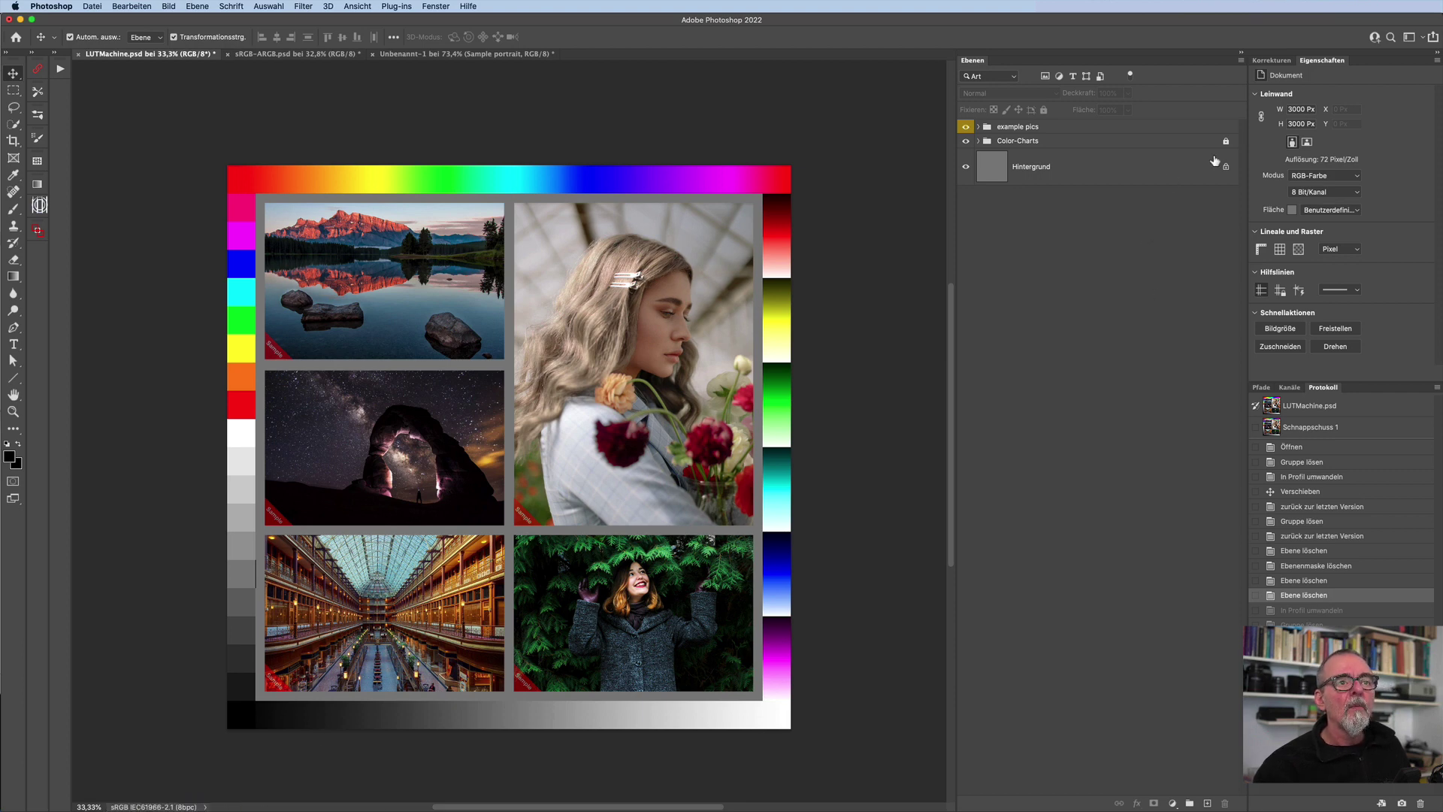
{"action": "left_click", "coordinate": [1226, 141]}
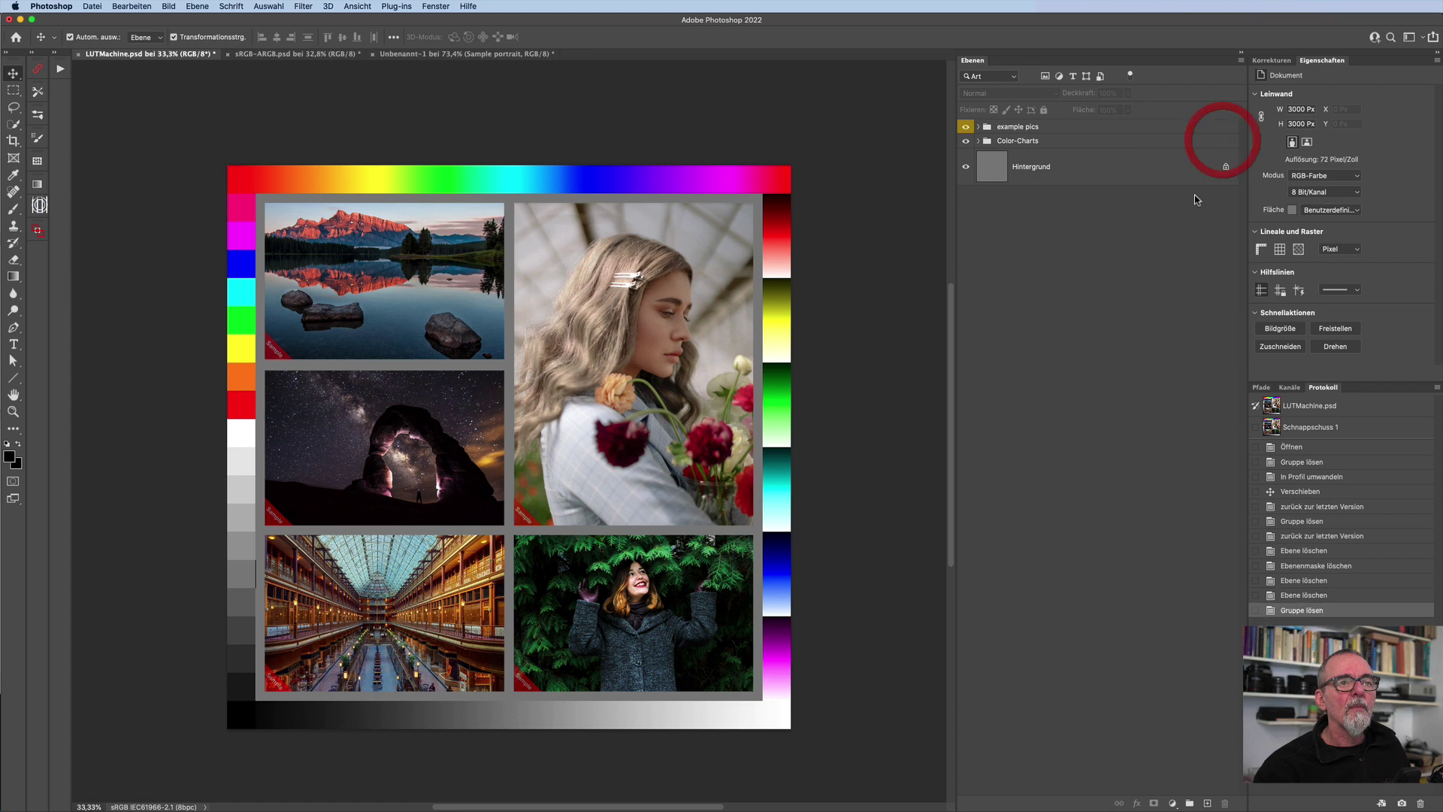
{"action": "left_click", "coordinate": [248, 406]}
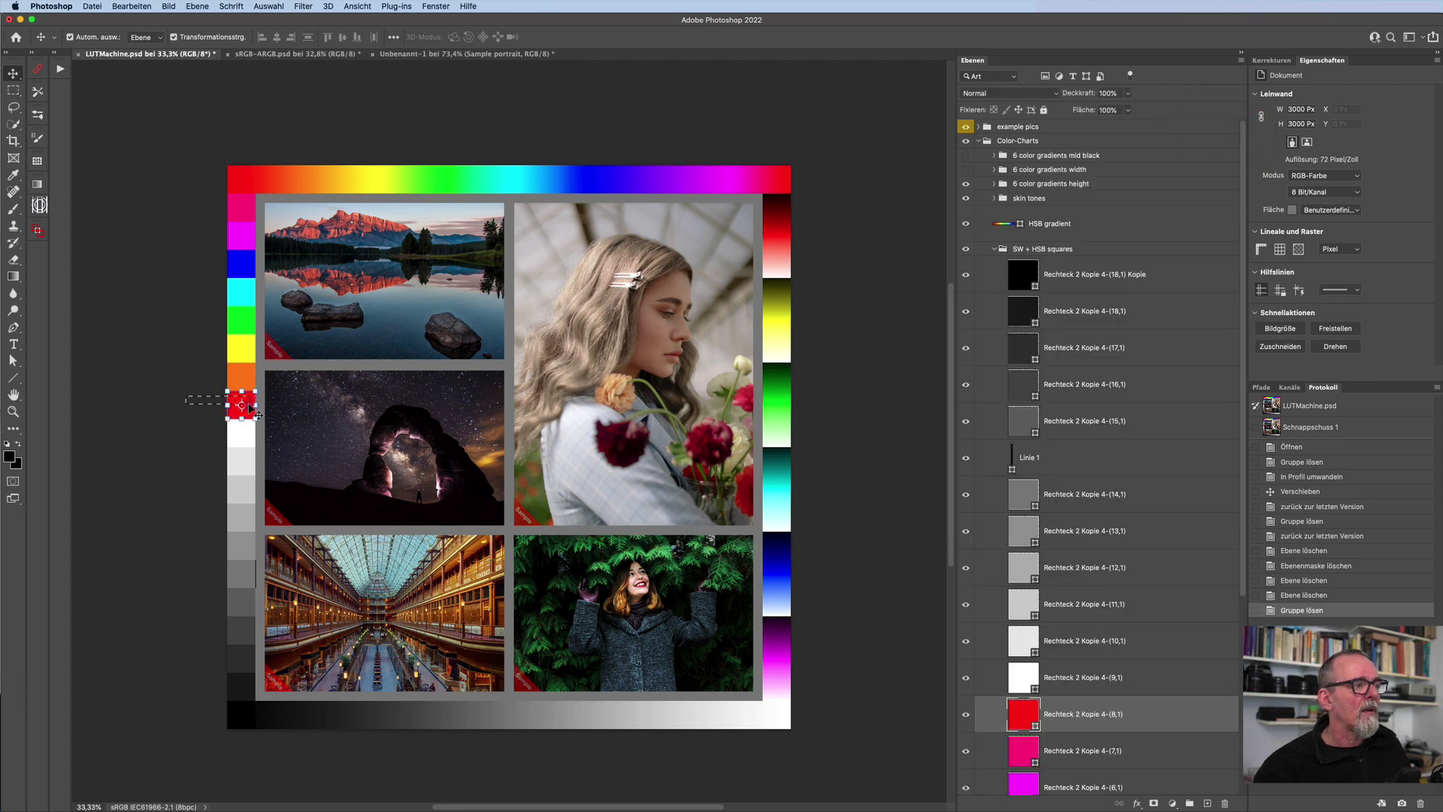
{"action": "double_click", "coordinate": [1016, 712]}
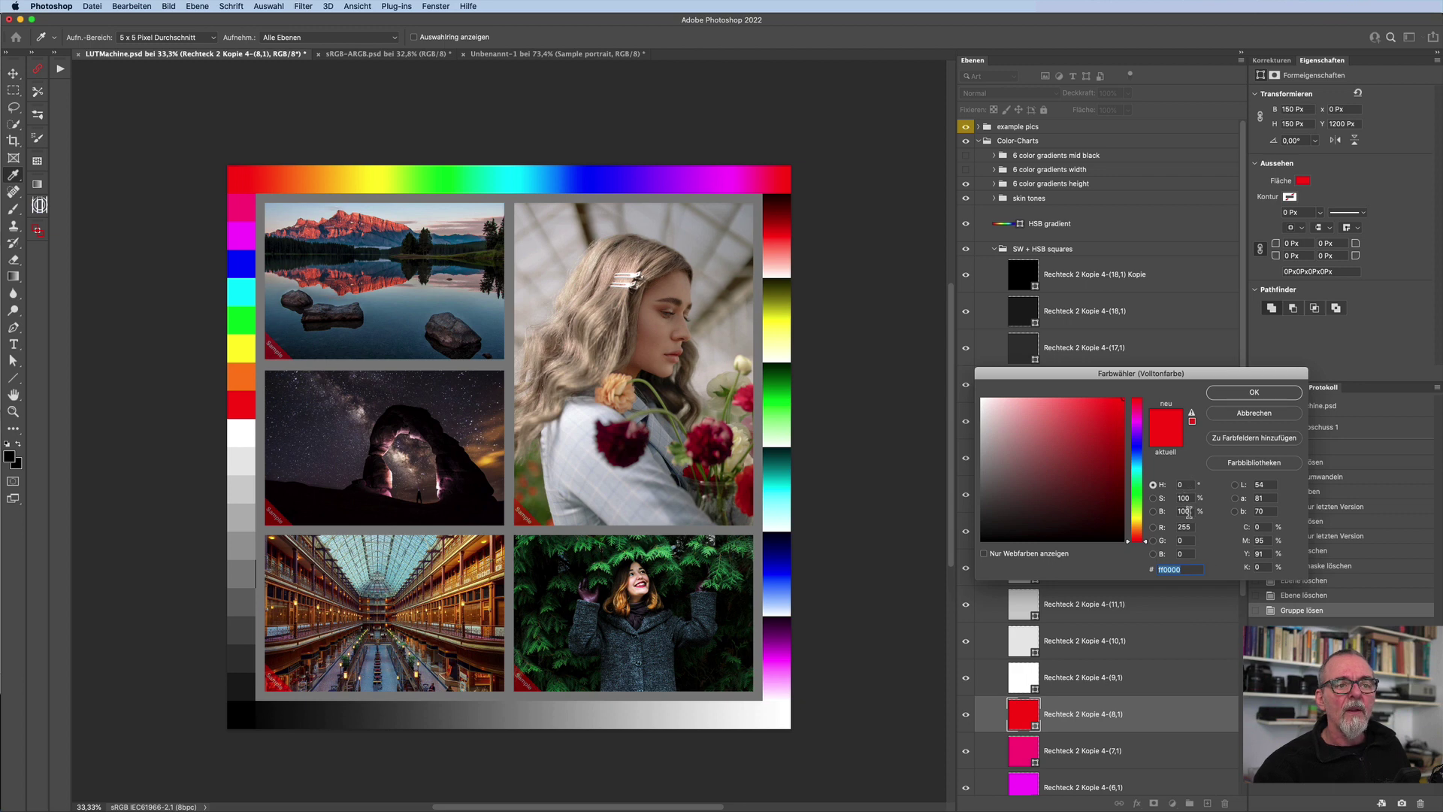
{"action": "left_click", "coordinate": [1263, 412]}
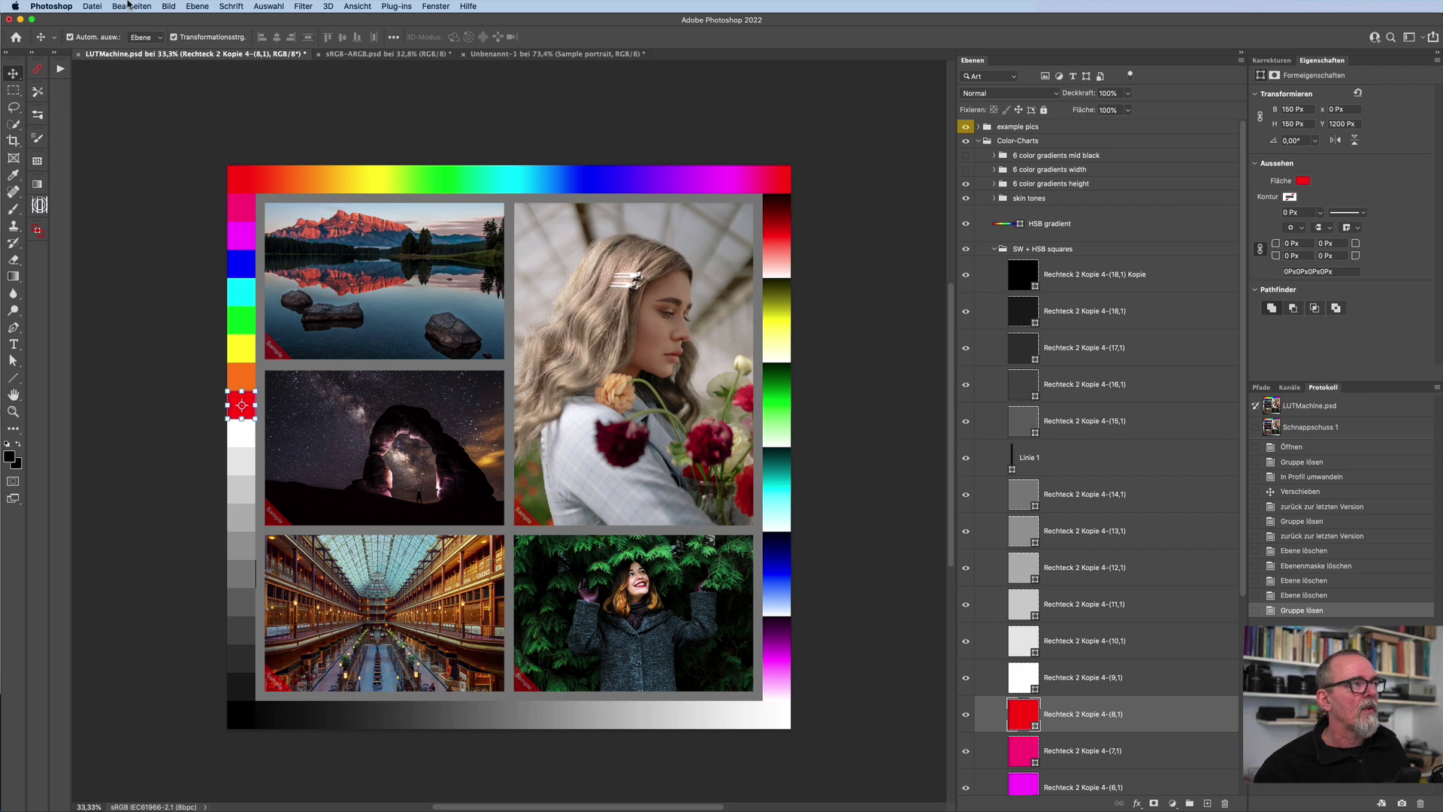
{"action": "left_click", "coordinate": [128, 5]}
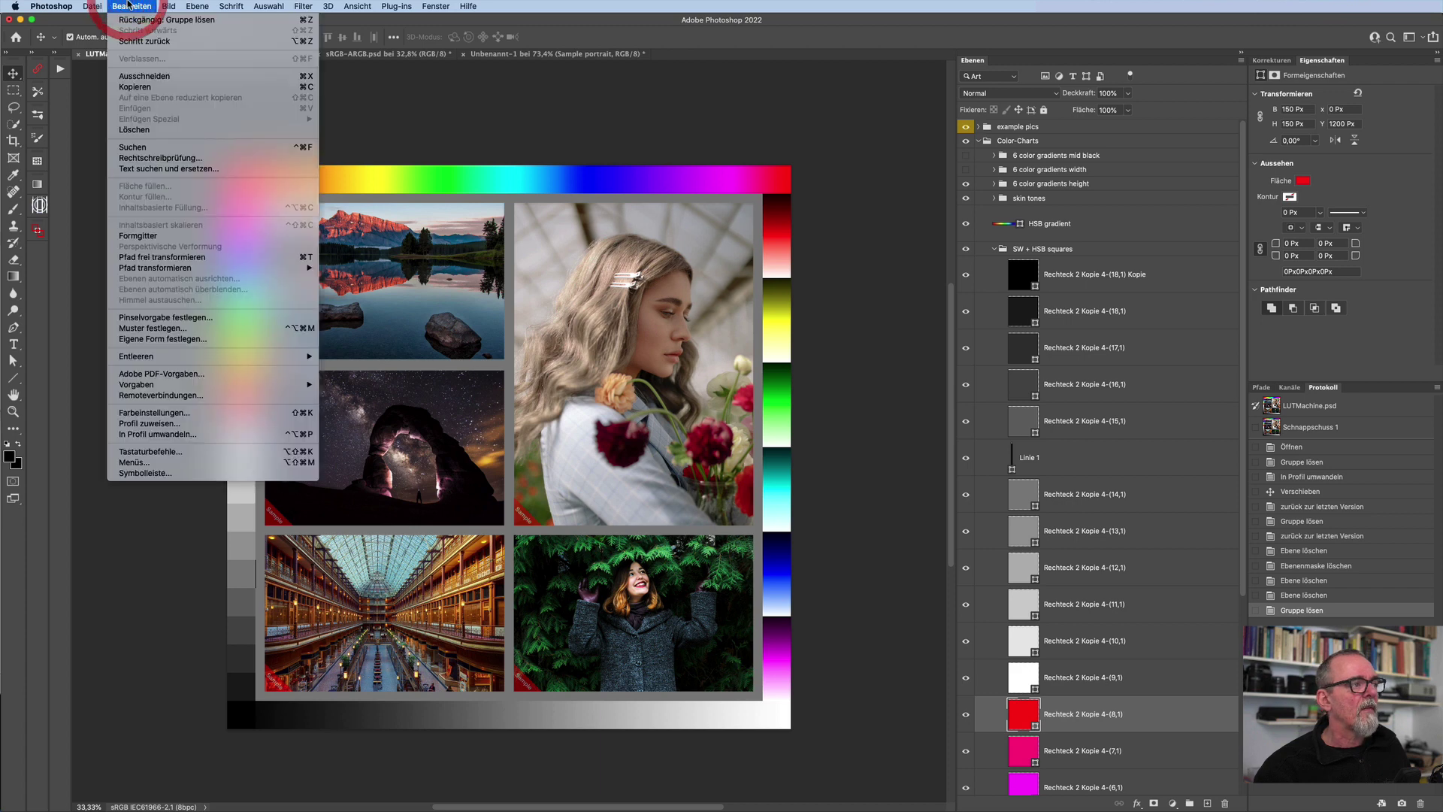
Step: Assign Adobe RGB (1998) through Bearbeiten > Profil zuweisen without converting colours
{"action": "left_click", "coordinate": [157, 424]}
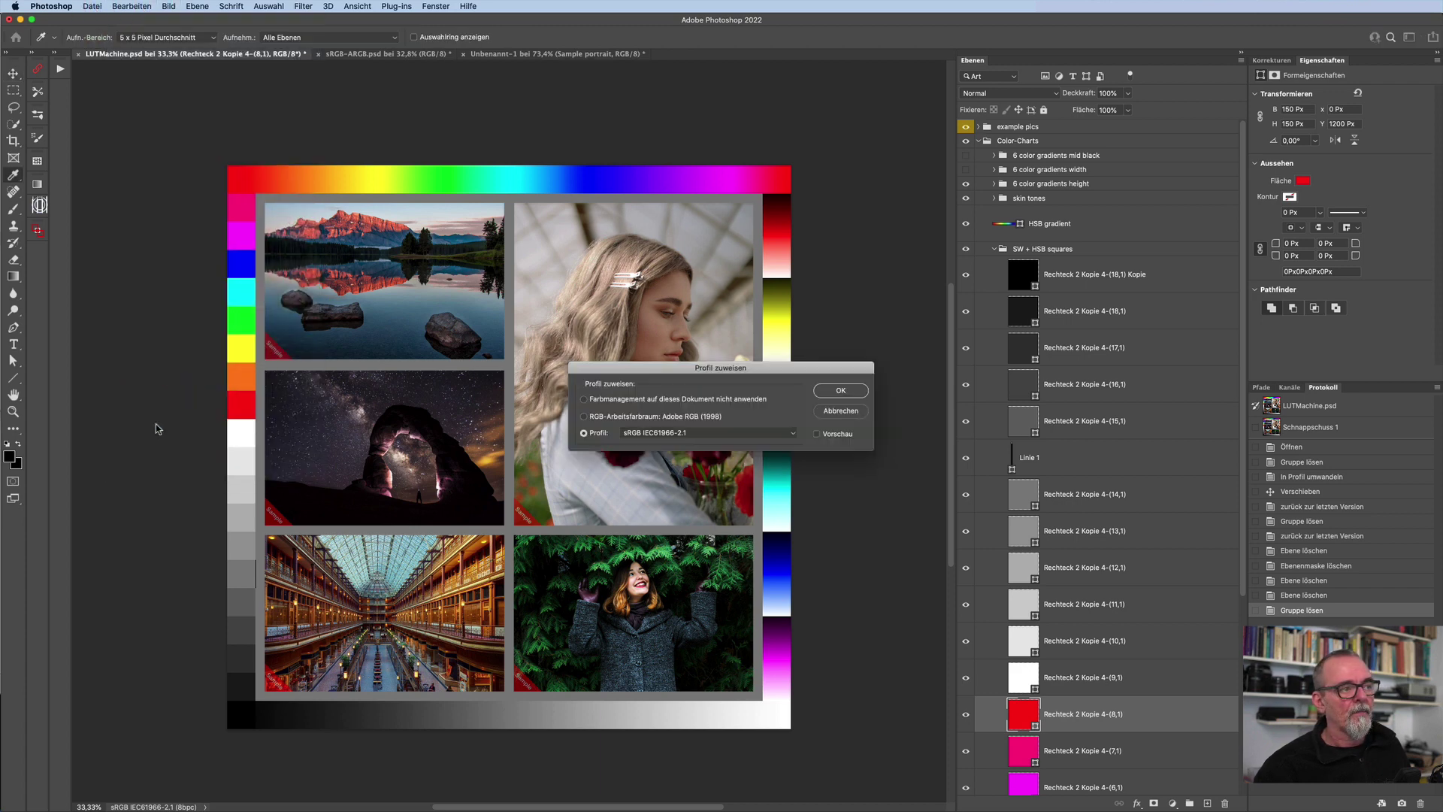
{"action": "left_click", "coordinate": [645, 434]}
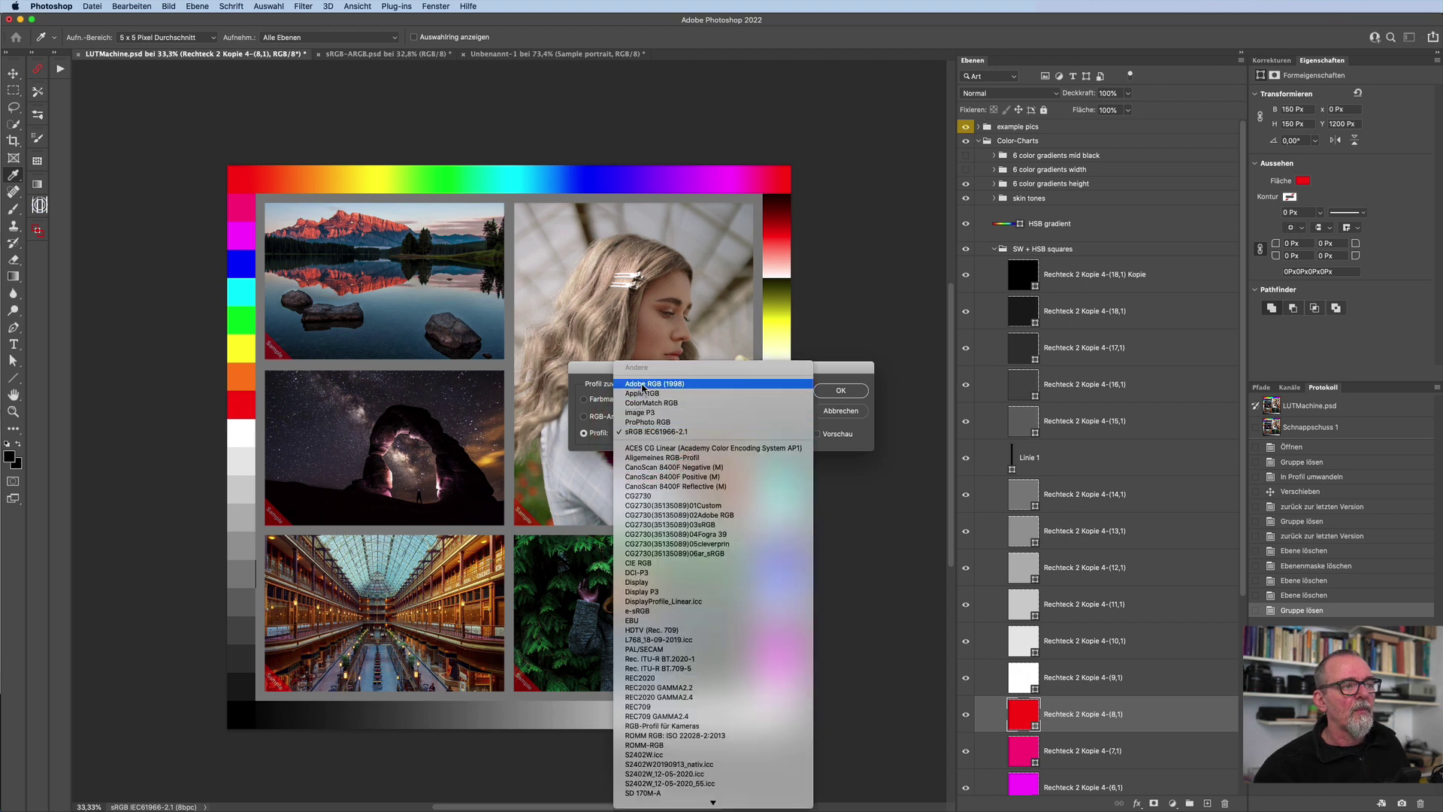
{"action": "left_click", "coordinate": [643, 385]}
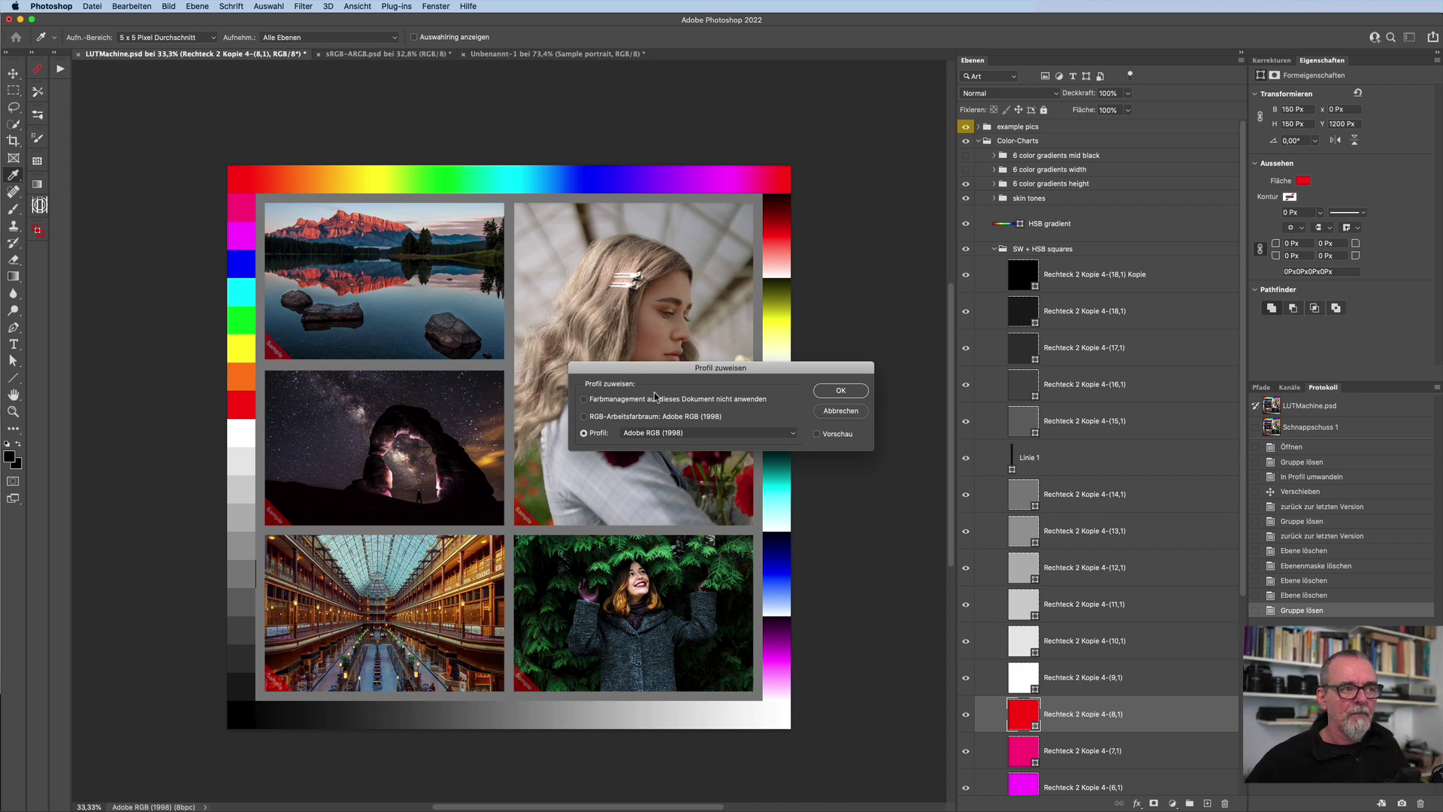
{"action": "left_click", "coordinate": [830, 391]}
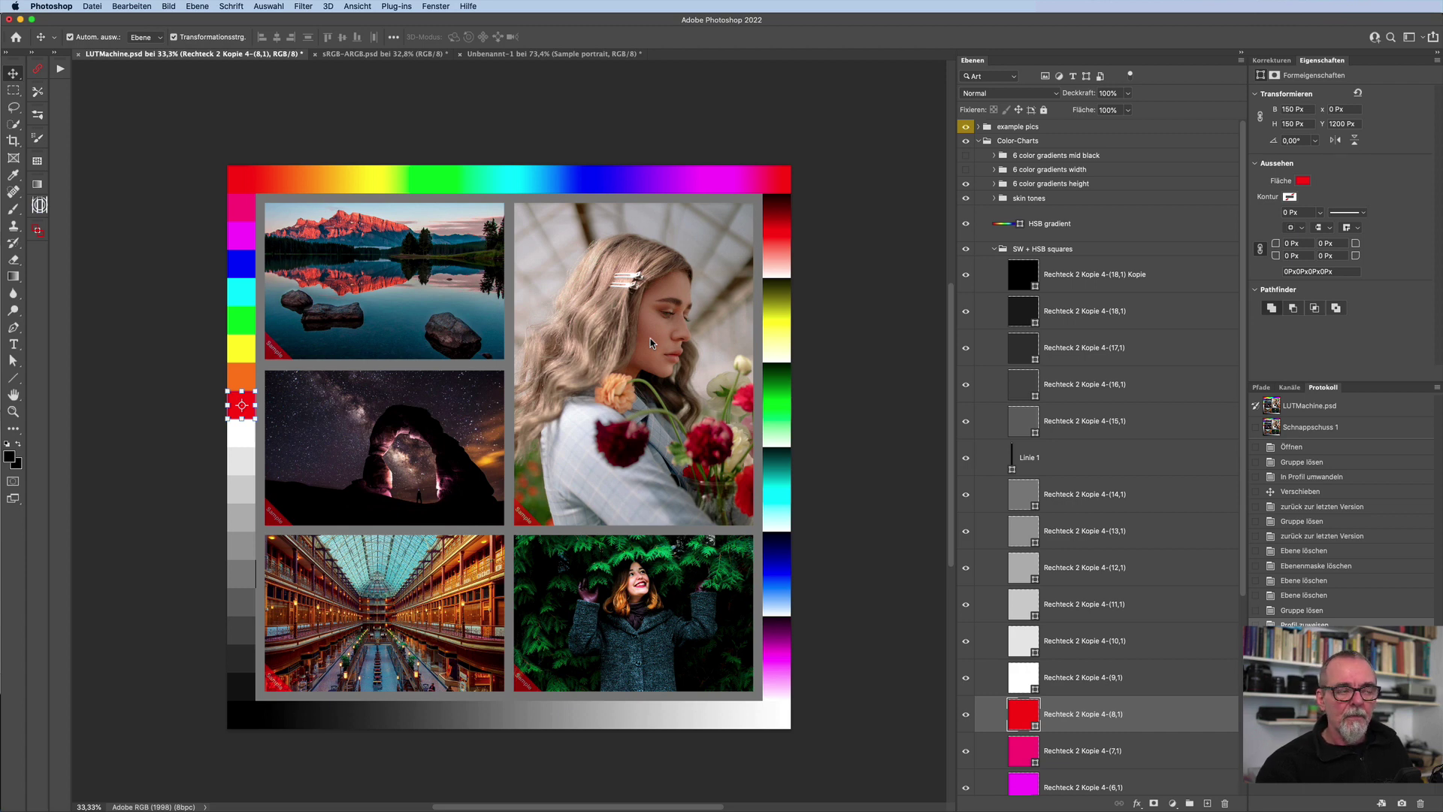
Step: Verify the red patch still reads R255 G0 B0, then switch to sRGB-ARGB.psd
{"action": "double_click", "coordinate": [1023, 714]}
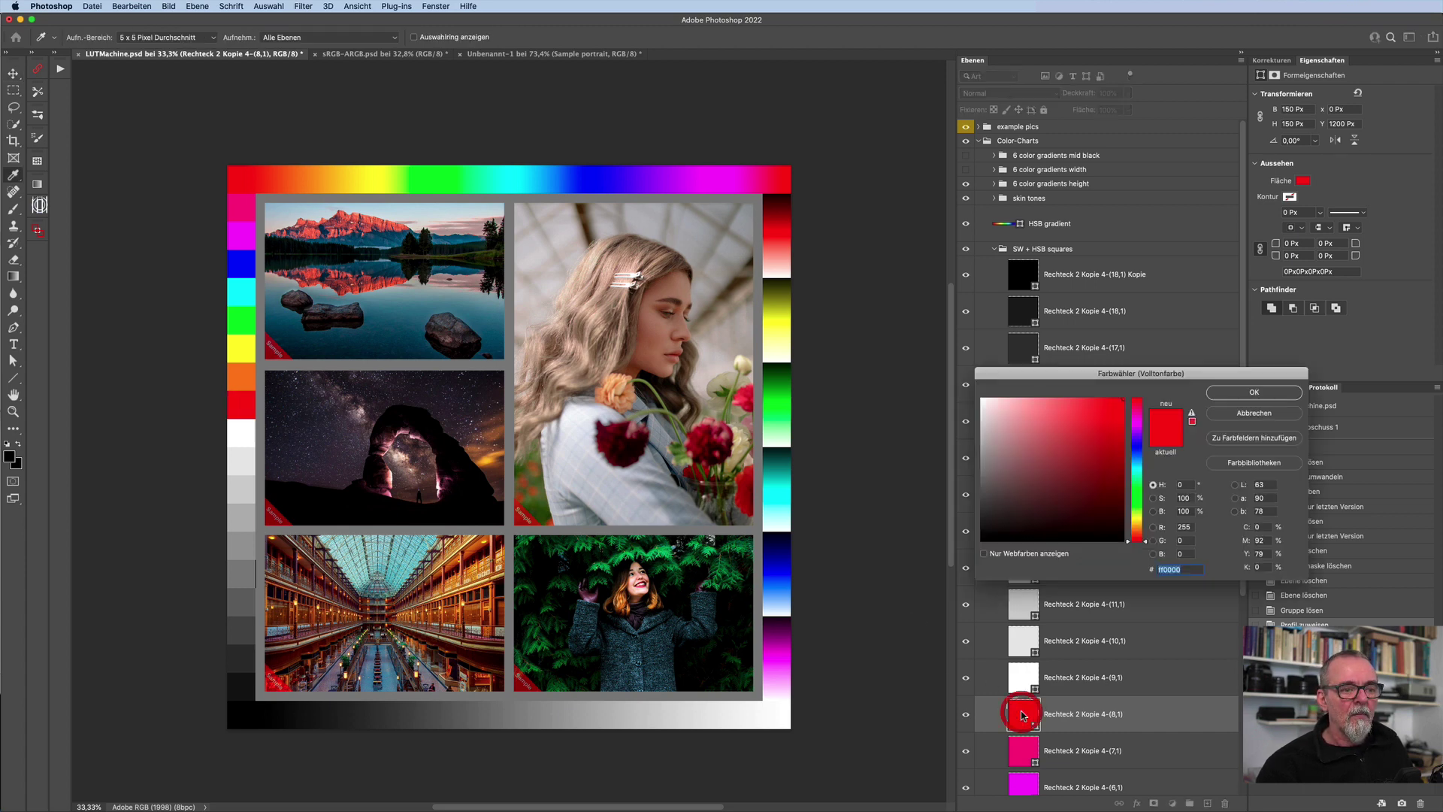
{"action": "left_click", "coordinate": [1188, 485]}
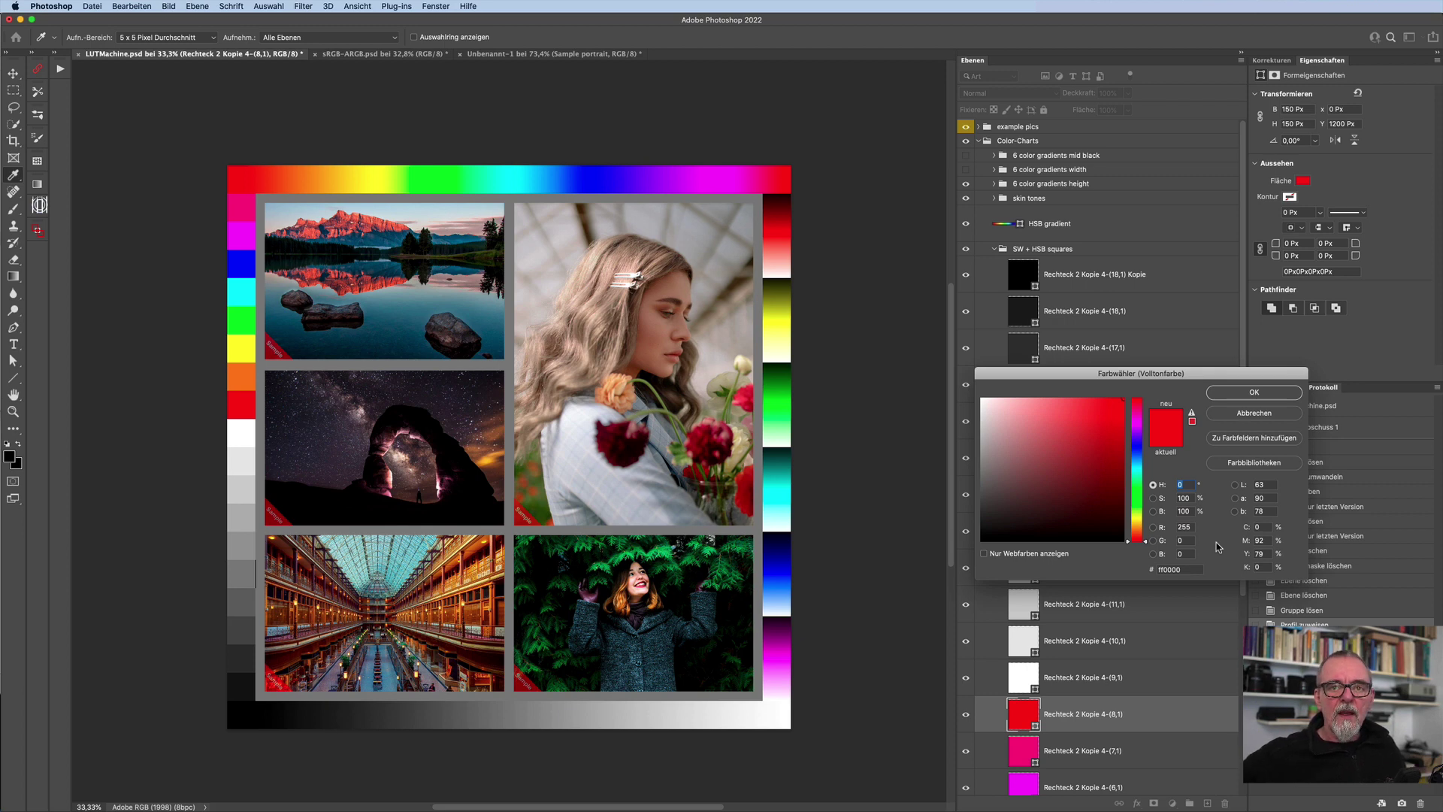
{"action": "left_click", "coordinate": [1253, 413]}
{"action": "left_click", "coordinate": [394, 54]}
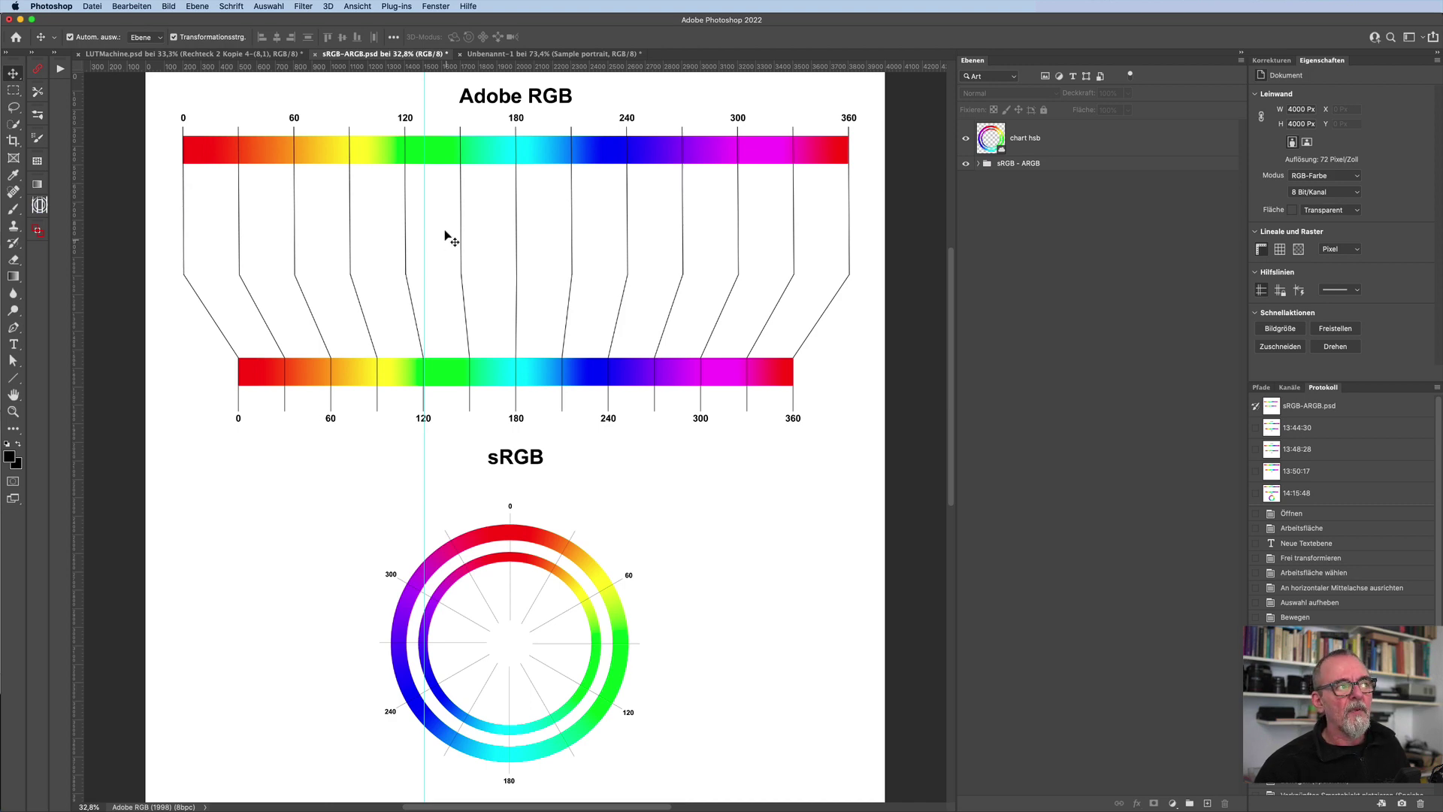
Step: Switch back to the LUTMachine.psd document
{"action": "left_click", "coordinate": [242, 58]}
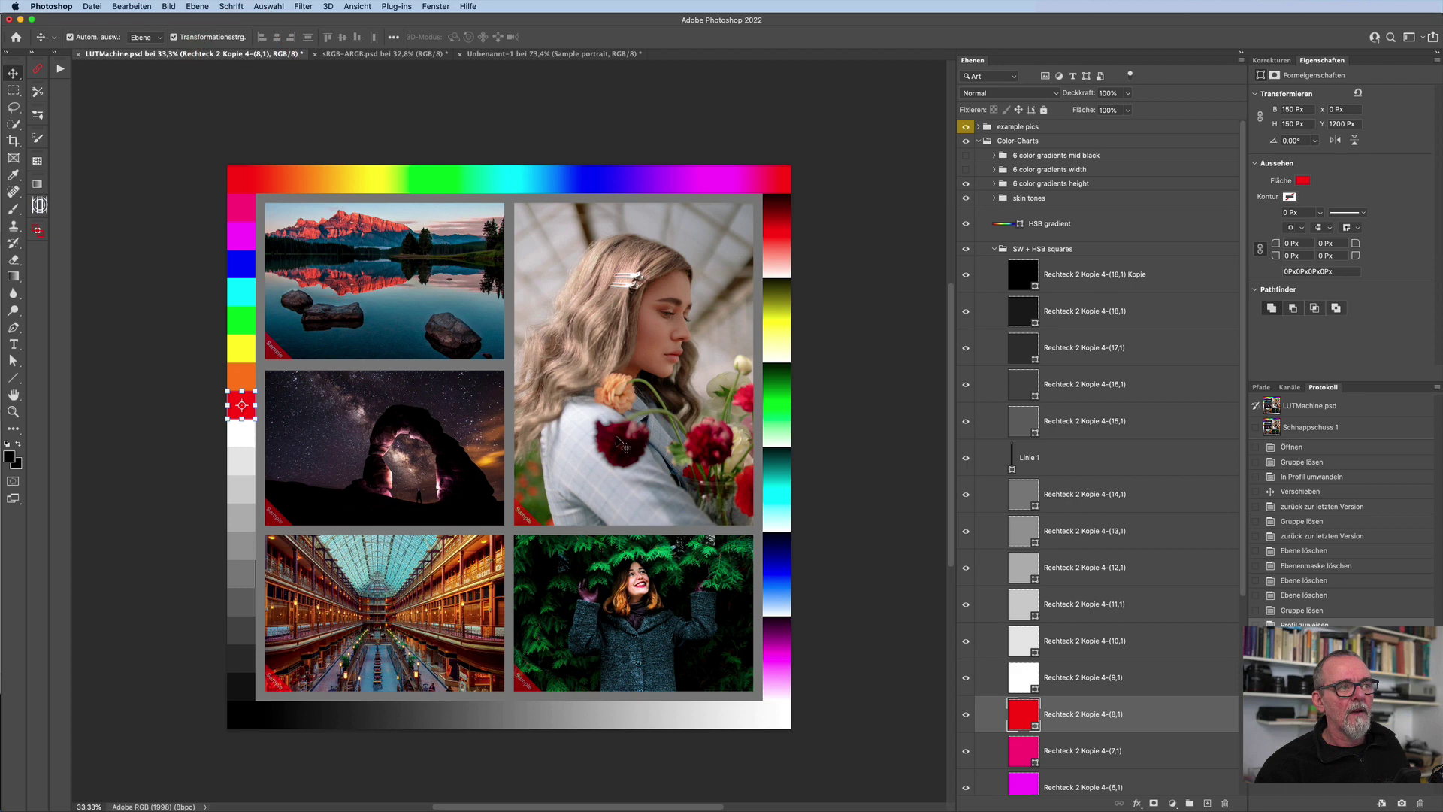
Step: Revert to Schnappschuss 1, then duplicate the Sample portrait layer into sRGB-ARGB.psd with colours left unconverted
{"action": "left_click", "coordinate": [651, 383]}
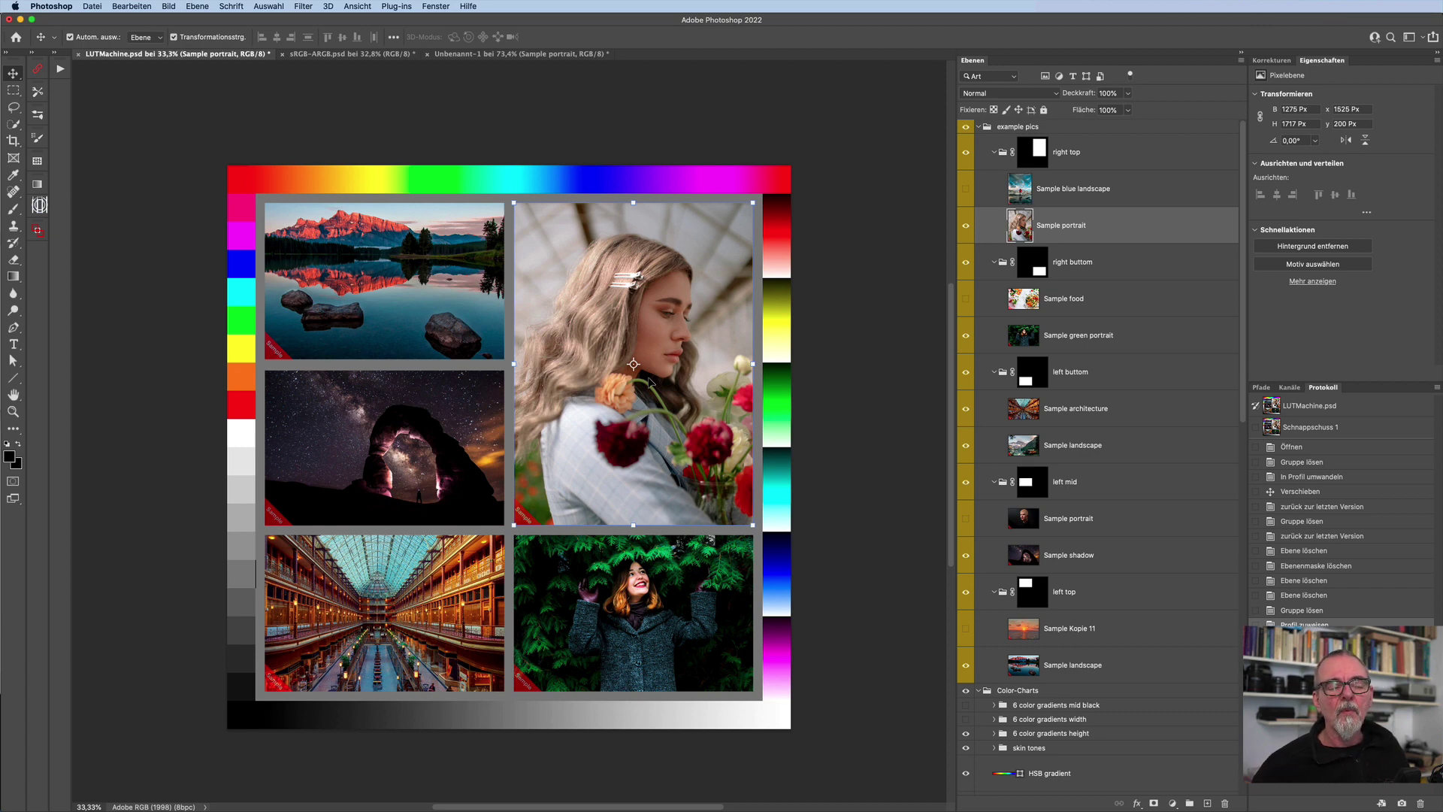
{"action": "right_click", "coordinate": [1158, 231]}
{"action": "right_click", "coordinate": [1143, 225]}
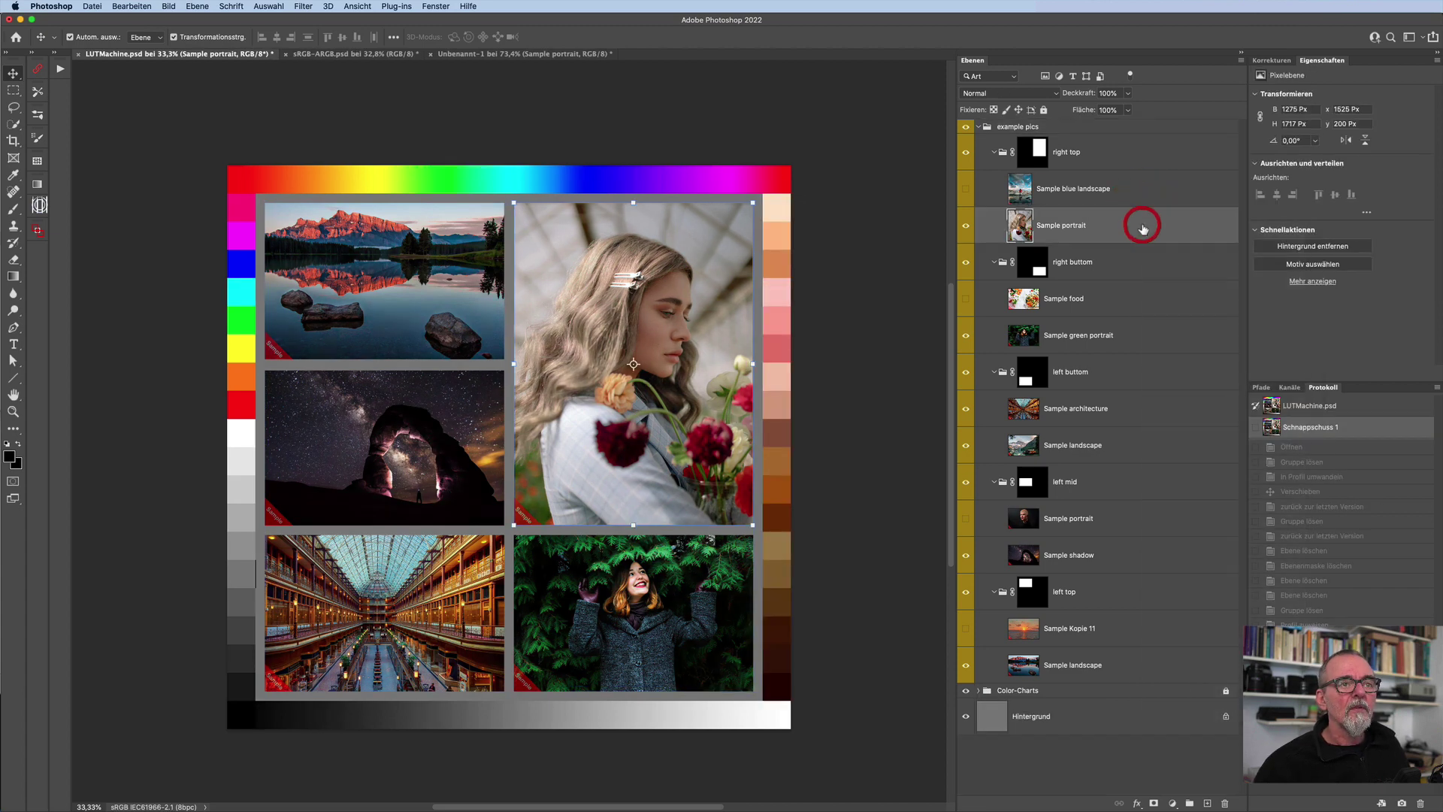
{"action": "right_click", "coordinate": [1143, 227]}
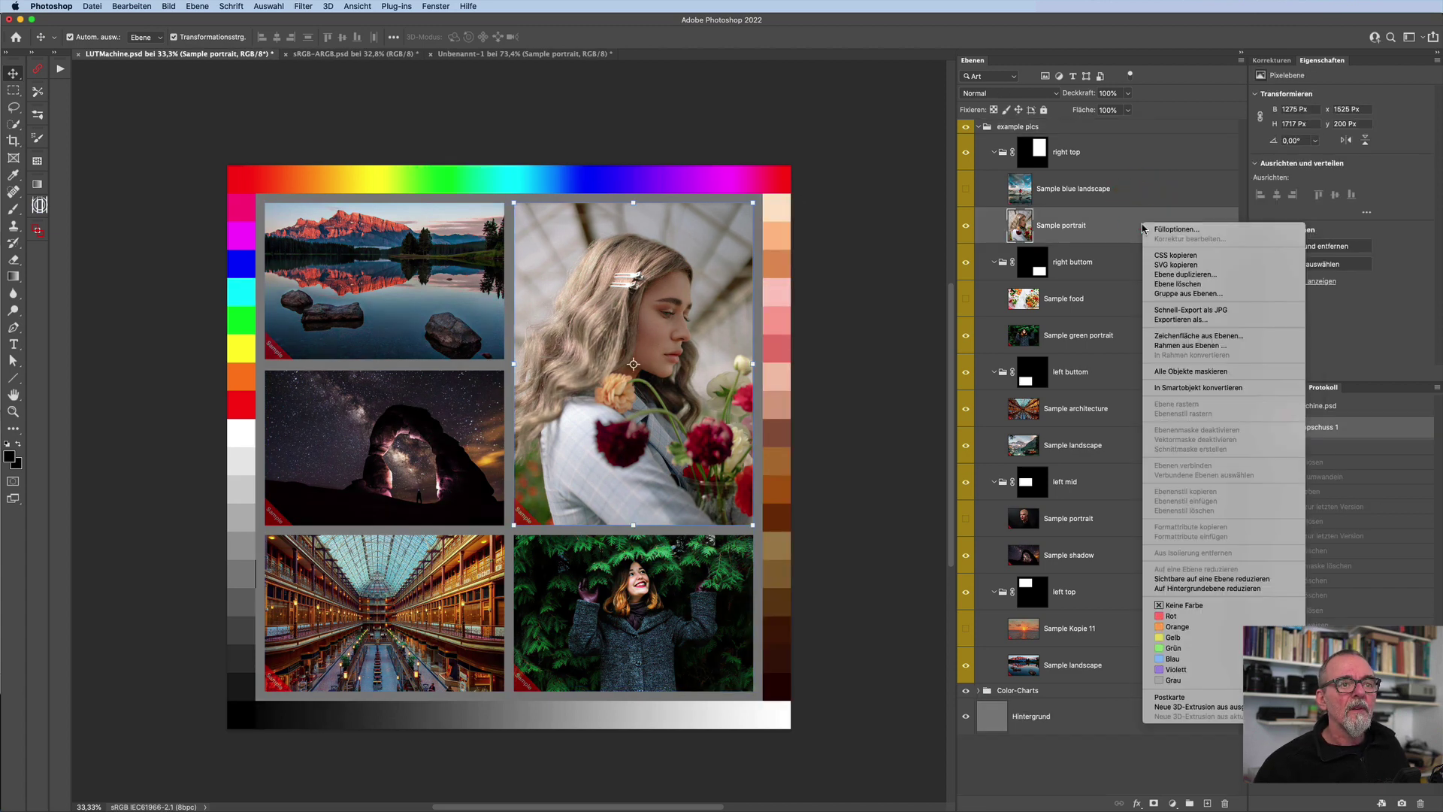
{"action": "left_click", "coordinate": [1178, 275]}
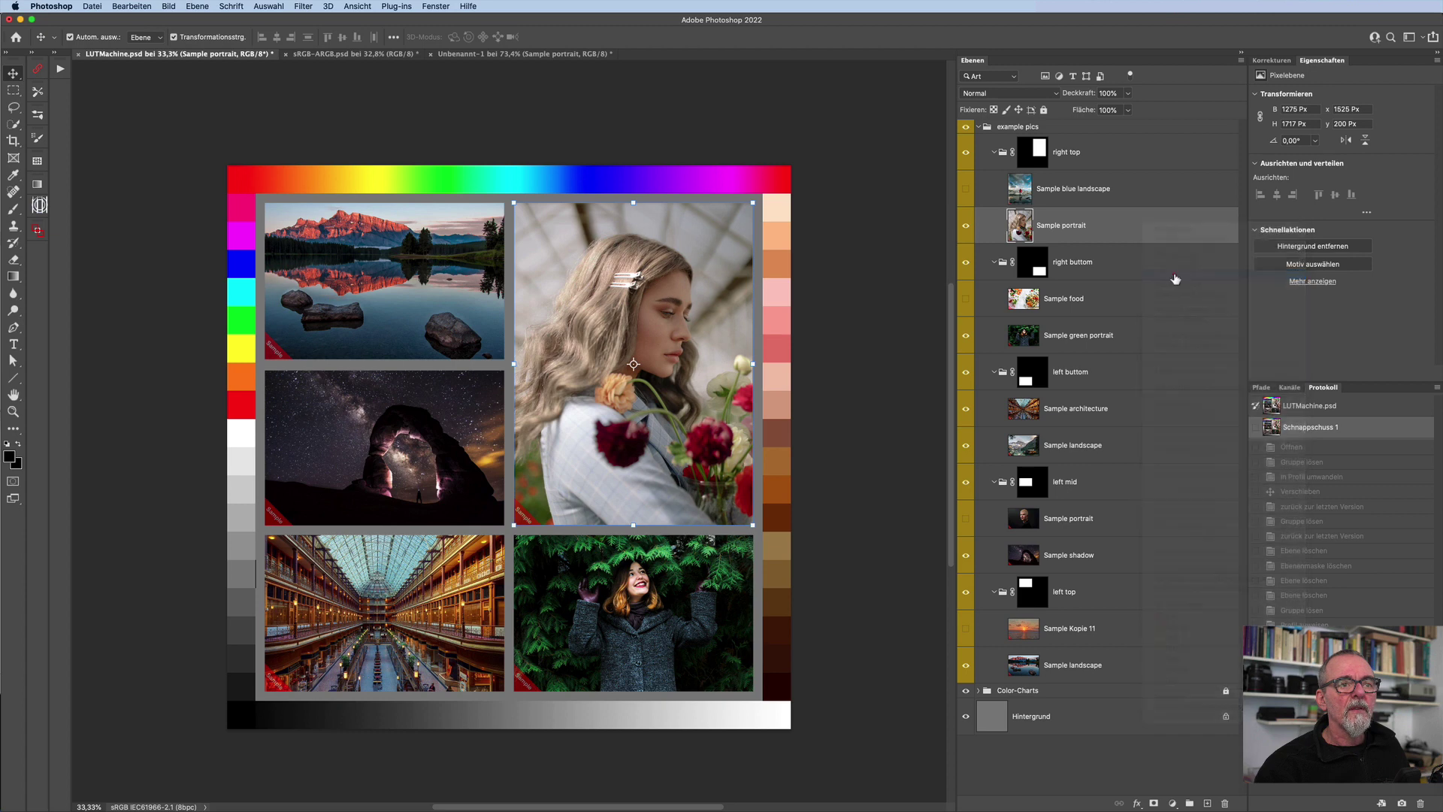
{"action": "left_click", "coordinate": [551, 334]}
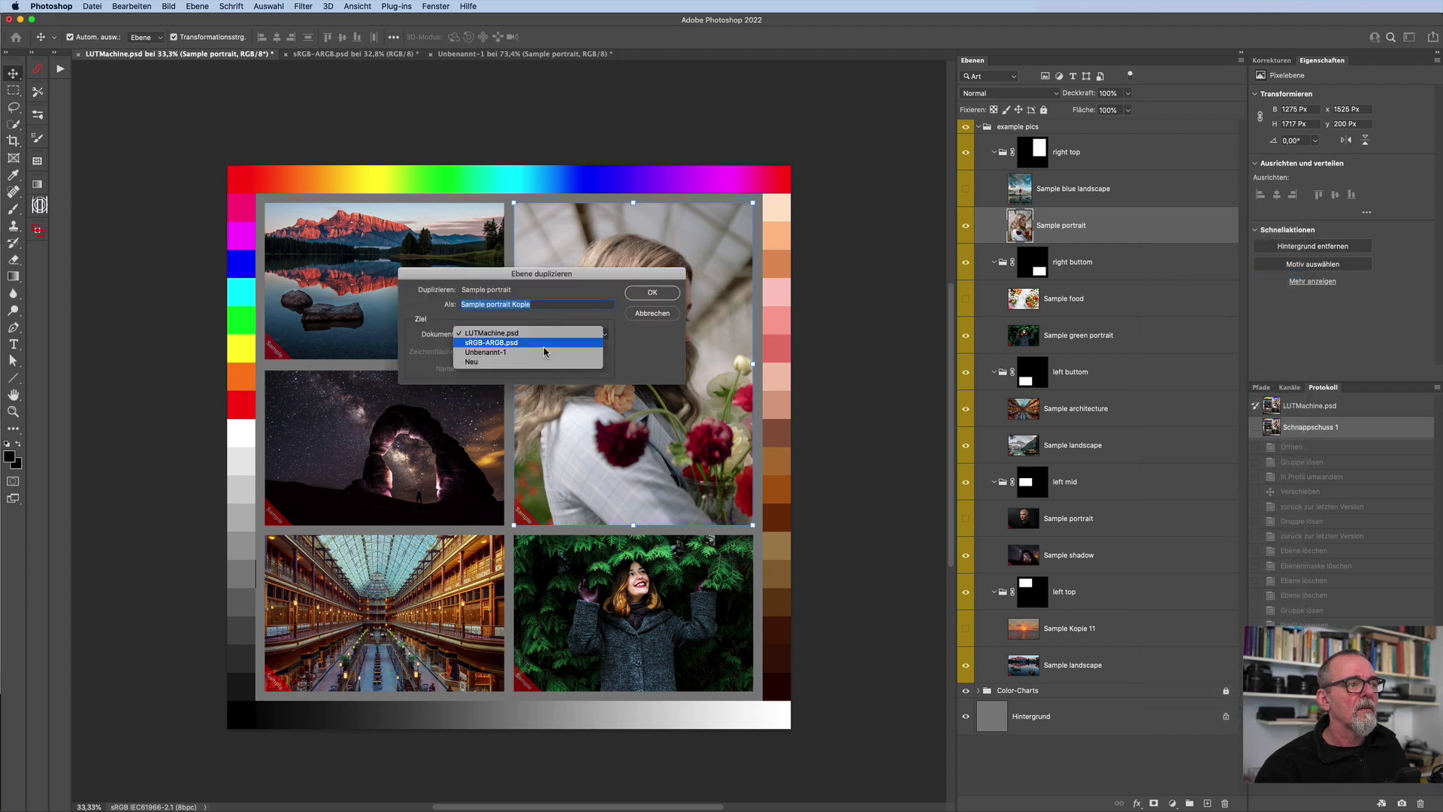
{"action": "left_click", "coordinate": [549, 342]}
{"action": "left_click", "coordinate": [645, 293]}
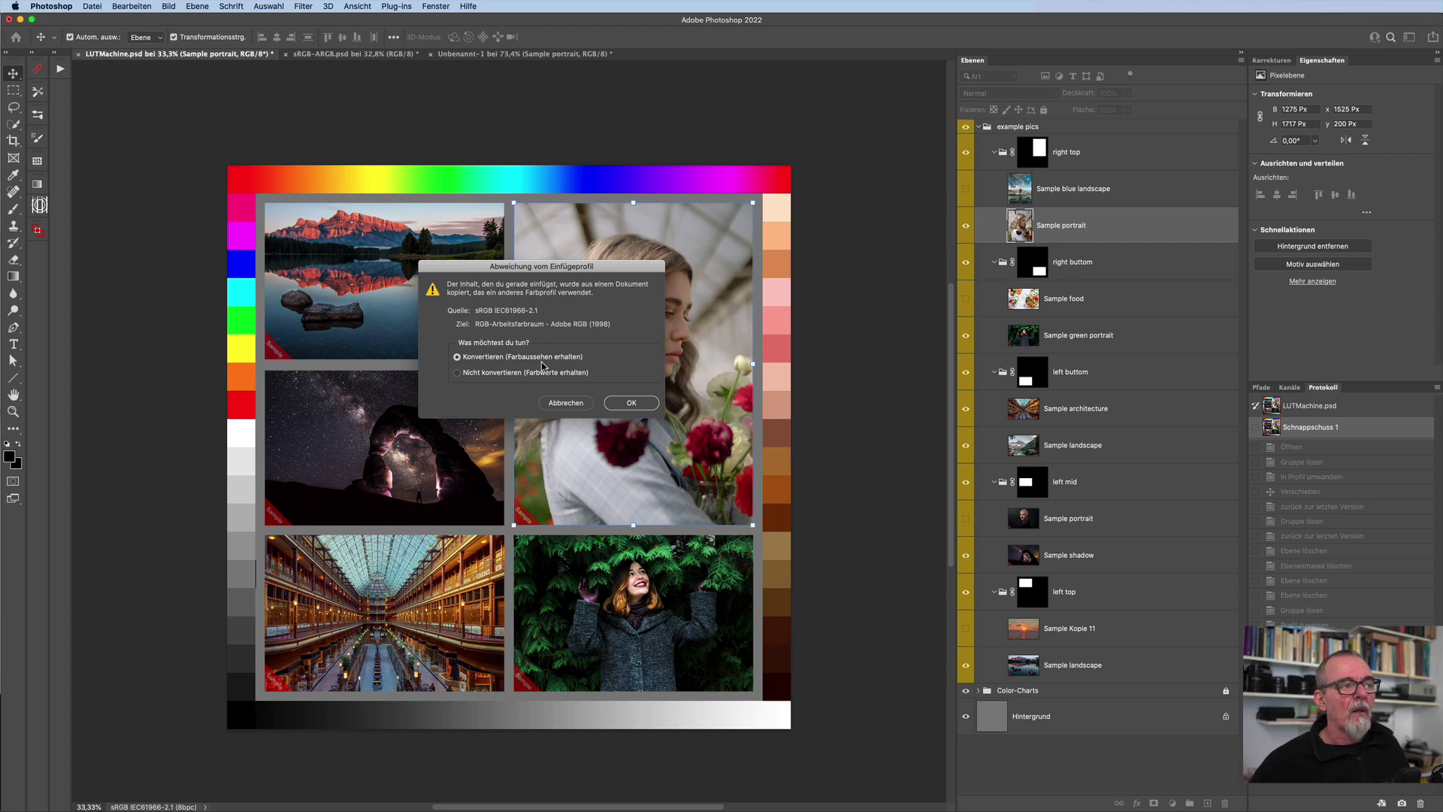
{"action": "left_click", "coordinate": [457, 374]}
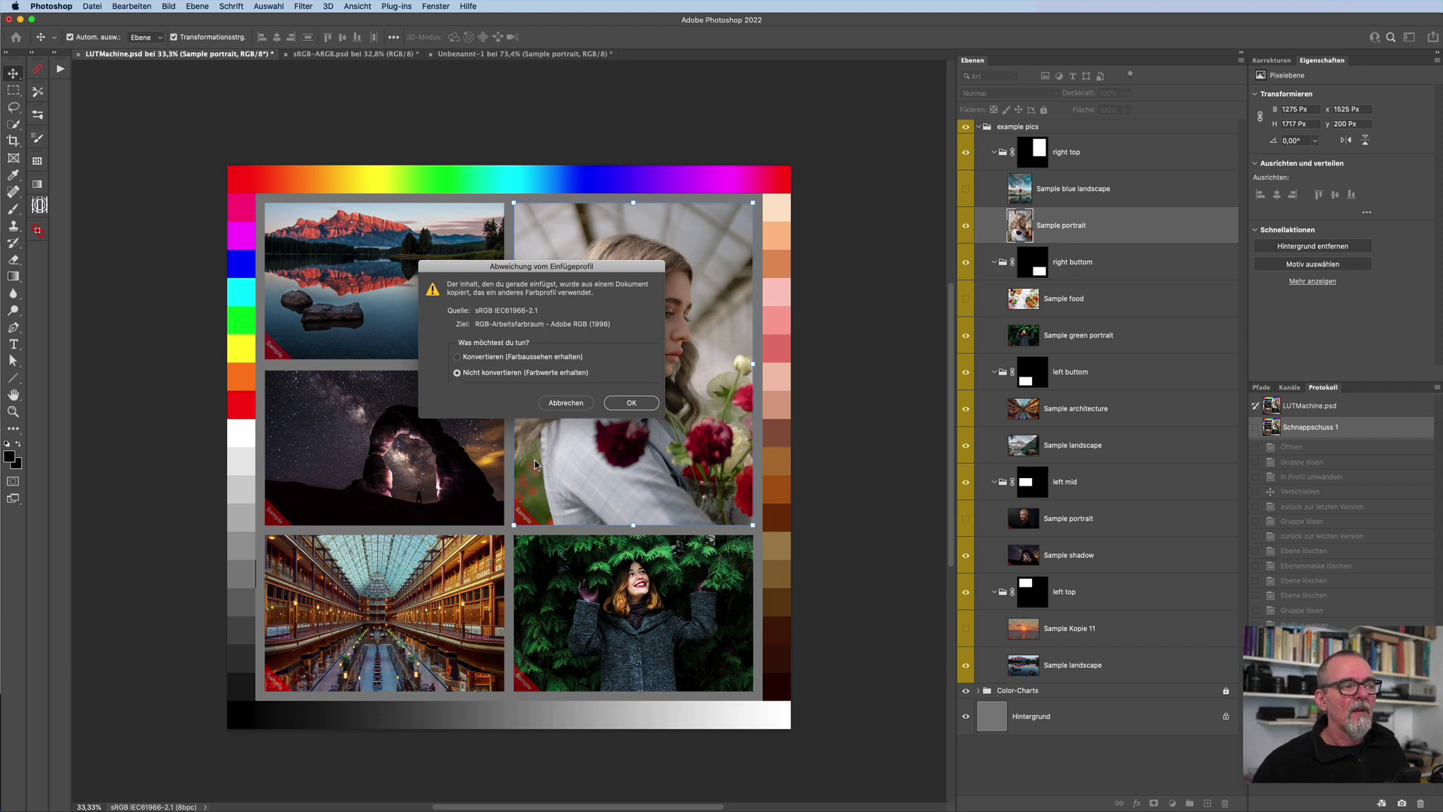
{"action": "left_click", "coordinate": [567, 403]}
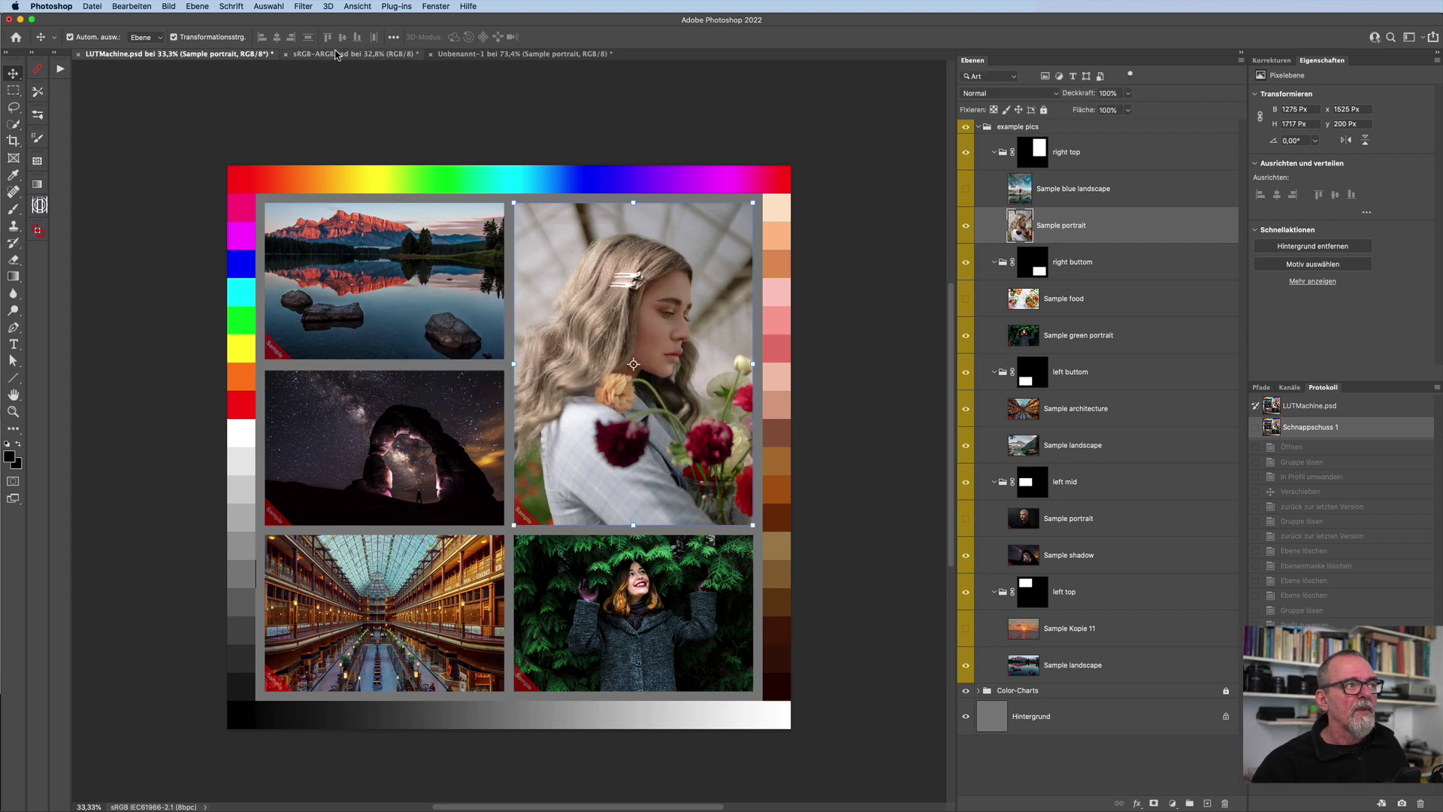
Step: Bring the sRGB-ARGB.psd hue chart document to the front
{"action": "left_click", "coordinate": [339, 54]}
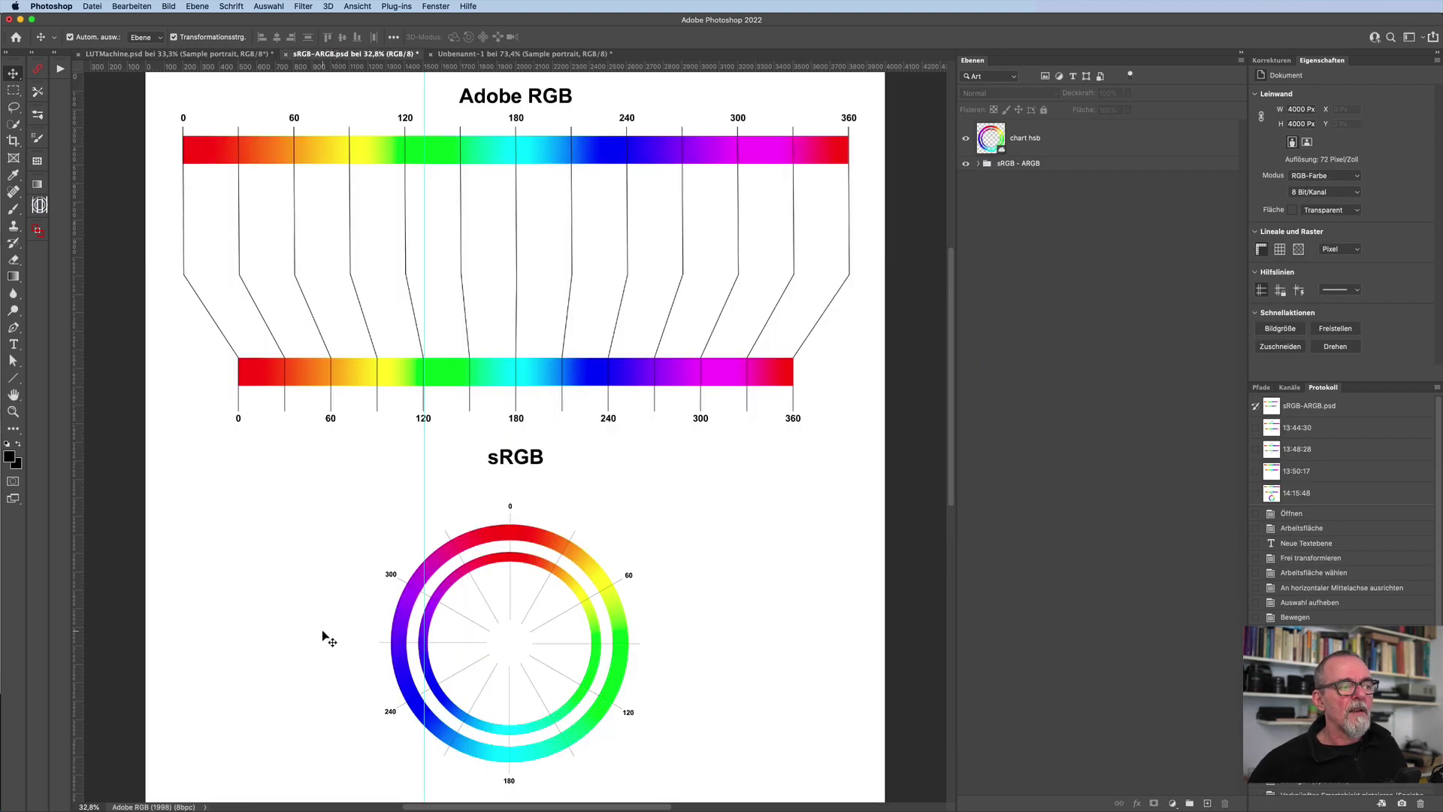